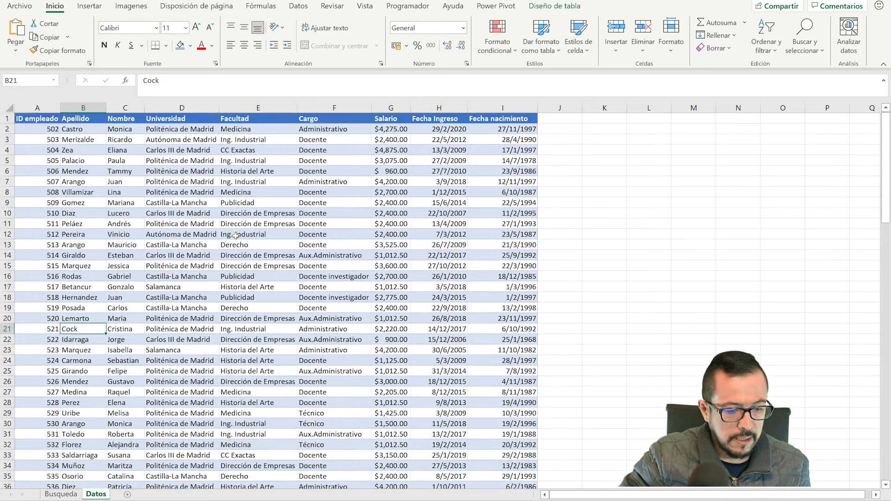
Convert the employee table on the Datos sheet to a normal range
{"action": "left_click", "coordinate": [70, 494]}
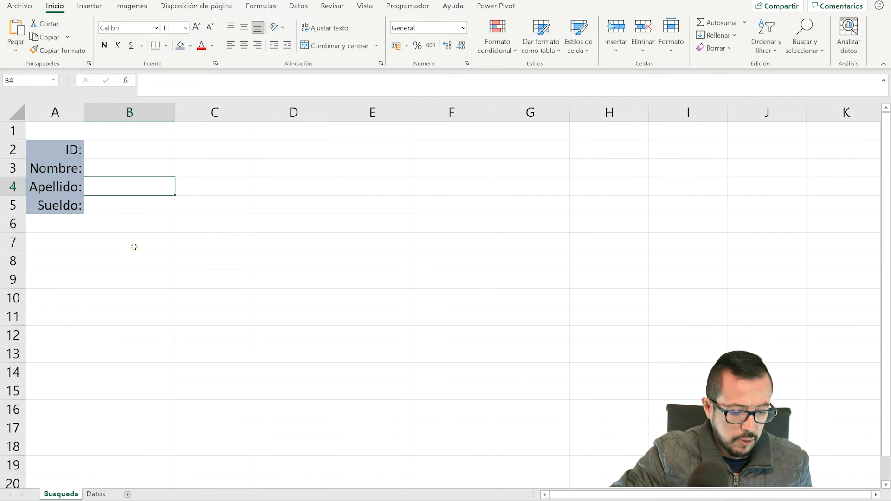
{"action": "left_click", "coordinate": [97, 495]}
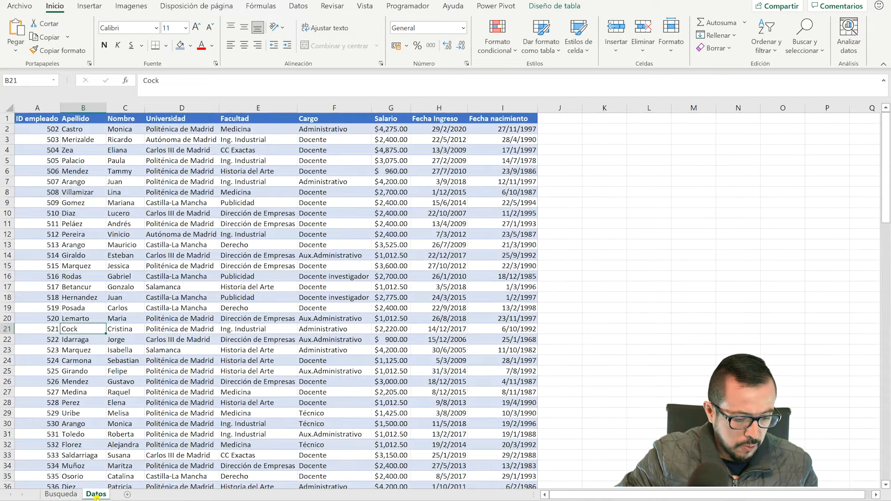
{"action": "left_click", "coordinate": [65, 149]}
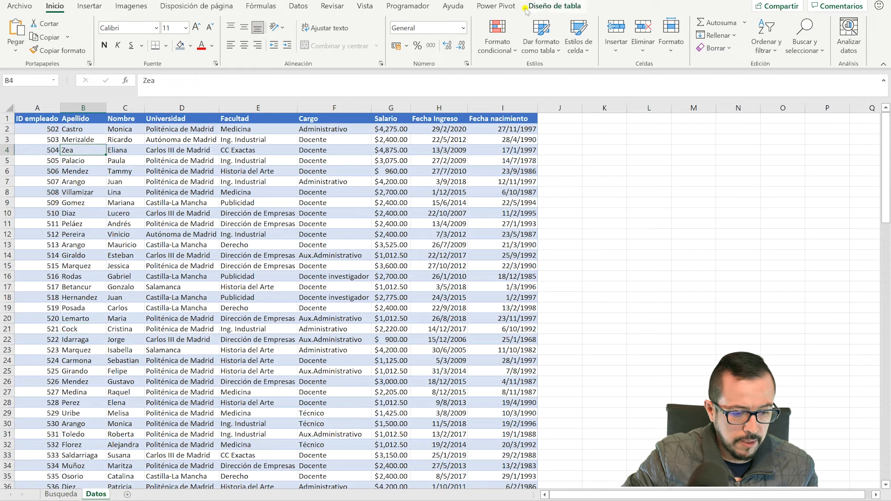
{"action": "right_click", "coordinate": [309, 231]}
{"action": "mouse_move", "coordinate": [378, 400]}
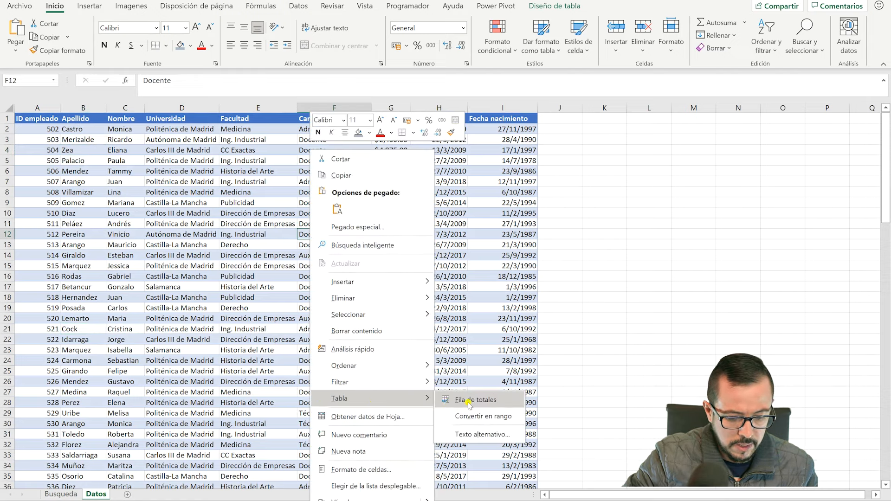
{"action": "left_click", "coordinate": [489, 417]}
{"action": "left_click", "coordinate": [424, 283]}
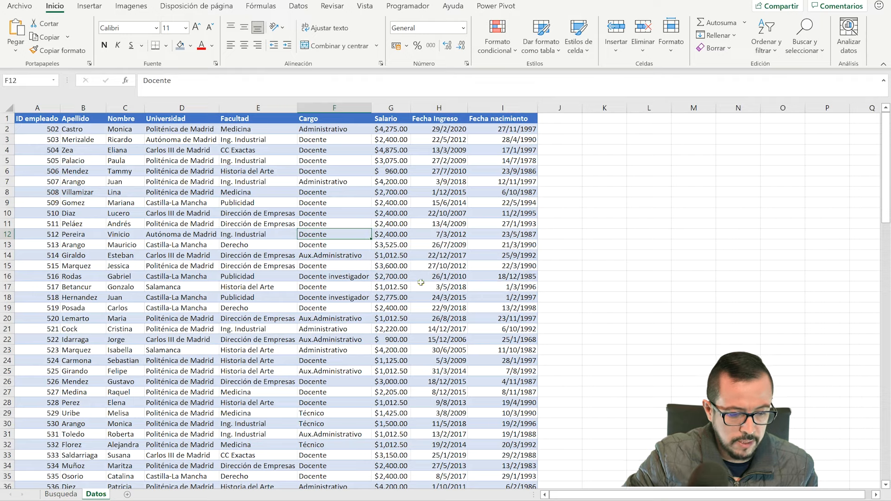
{"action": "left_click", "coordinate": [153, 162]}
{"action": "scroll", "coordinate": [116, 185], "scroll_direction": "down", "scroll_amount": 4}
{"action": "scroll", "coordinate": [115, 191], "scroll_direction": "up", "scroll_amount": 4}
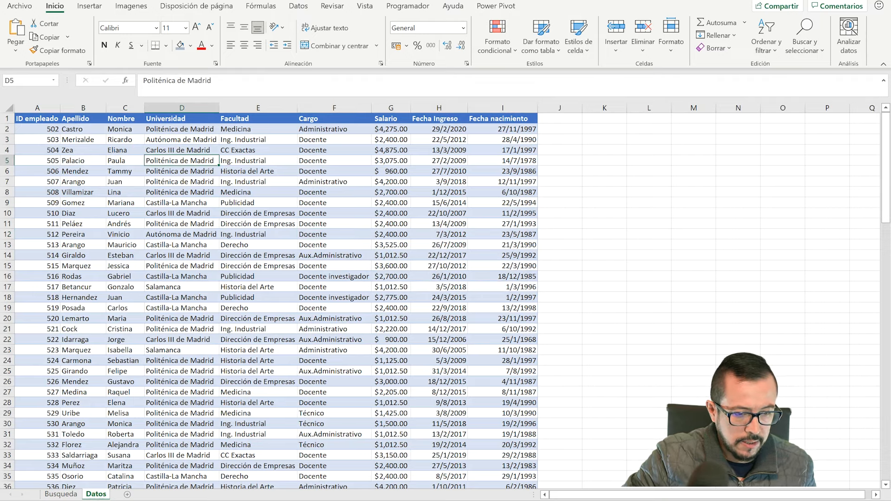
Check the workbook's file name and location, including its full folder path in File Explorer
{"action": "key", "text": "ctrl+s"}
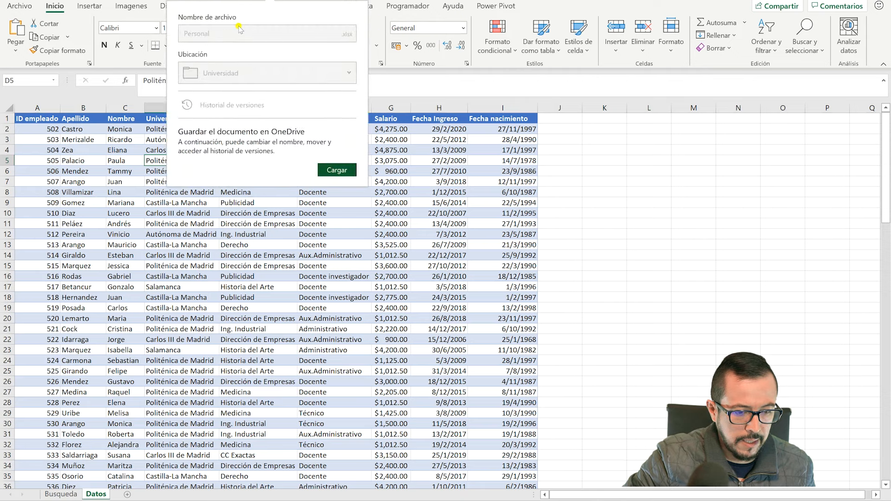
{"action": "key", "text": "Escape"}
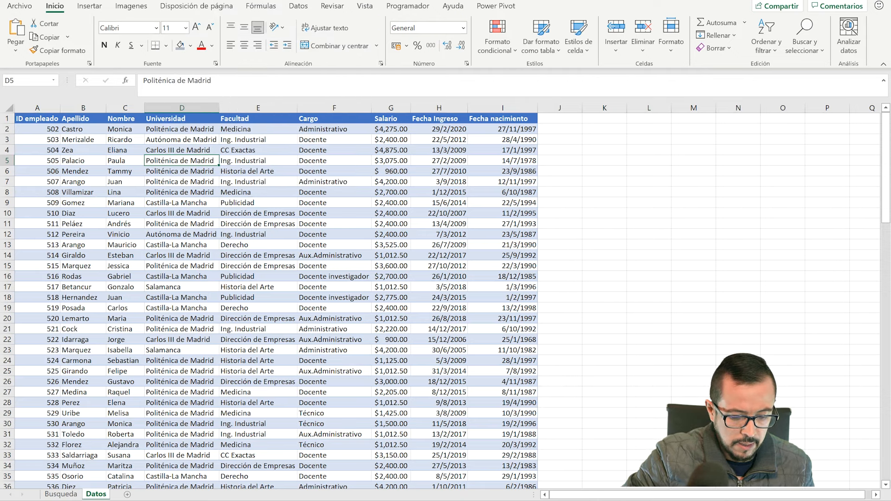
{"action": "key", "text": "alt+Tab"}
{"action": "left_click", "coordinate": [603, 122]}
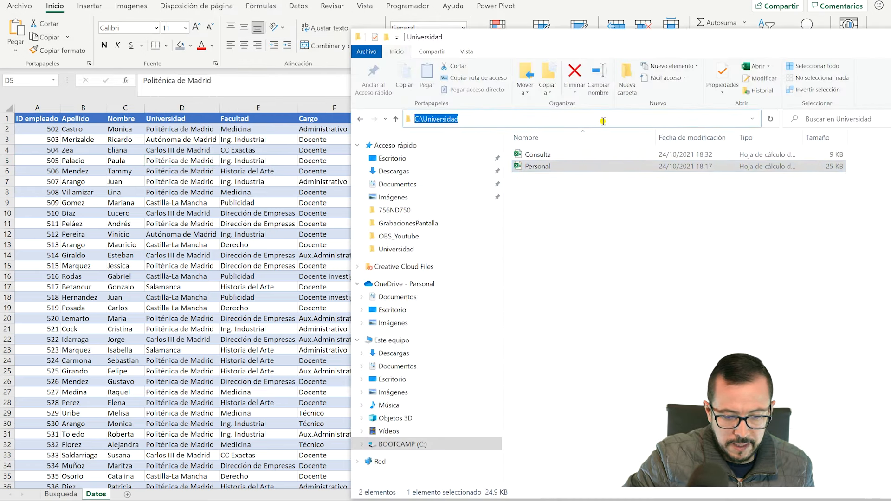
{"action": "left_click", "coordinate": [487, 119]}
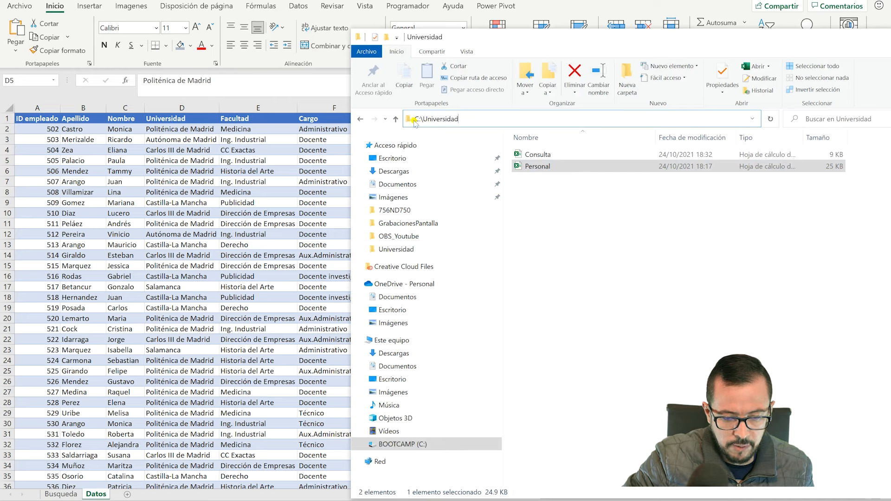
{"action": "left_click", "coordinate": [538, 168]}
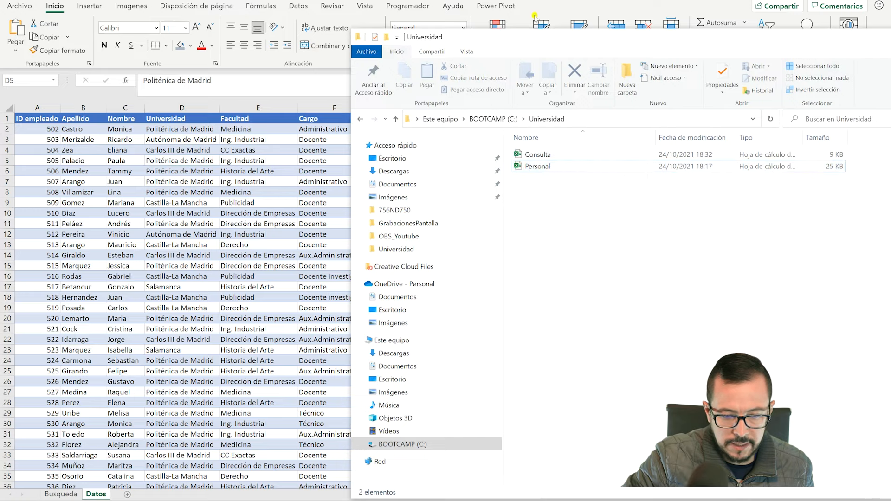
{"action": "left_click_drag", "start_coordinate": [480, 40], "coordinate": [284, 43]}
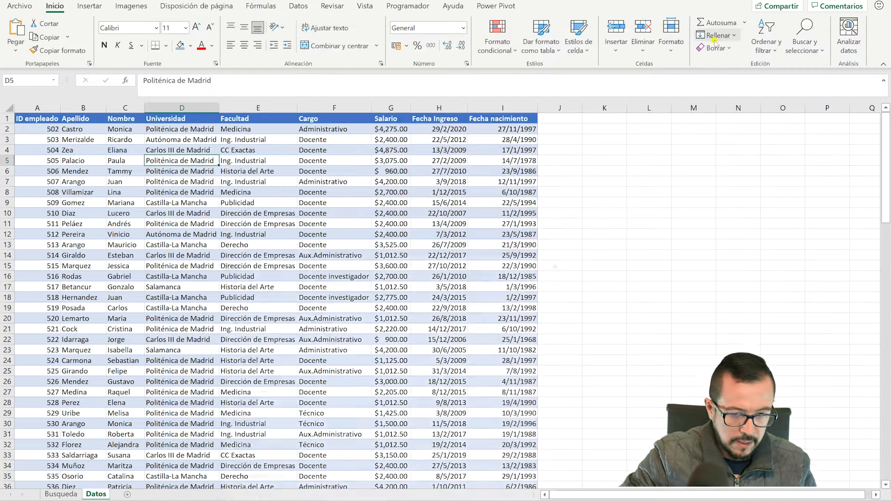
{"action": "left_click", "coordinate": [711, 36]}
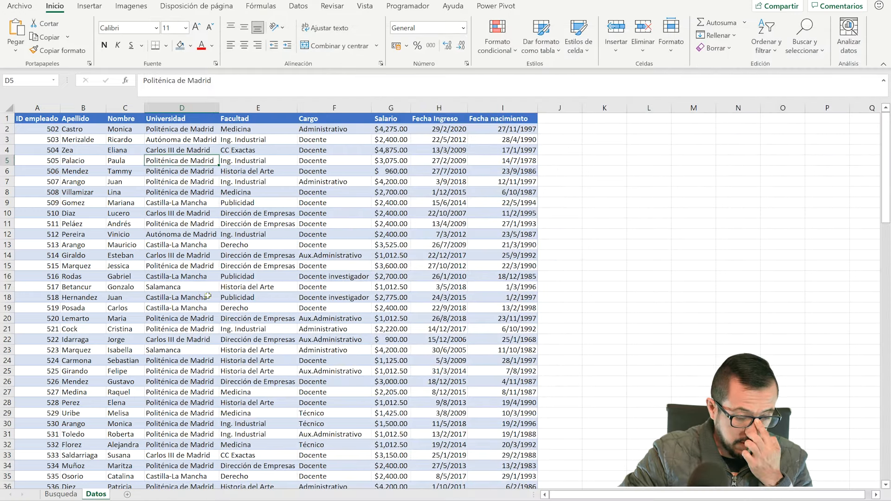
Create a table with headers from the employee data in A1:I115 on the Datos sheet
{"action": "left_click", "coordinate": [182, 256]}
{"action": "left_click", "coordinate": [160, 120]}
{"action": "left_click", "coordinate": [89, 5]}
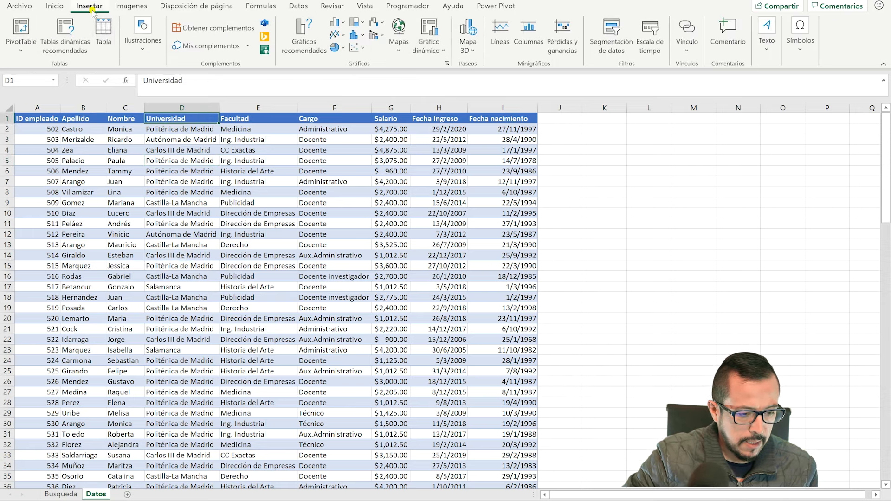
{"action": "left_click", "coordinate": [103, 30]}
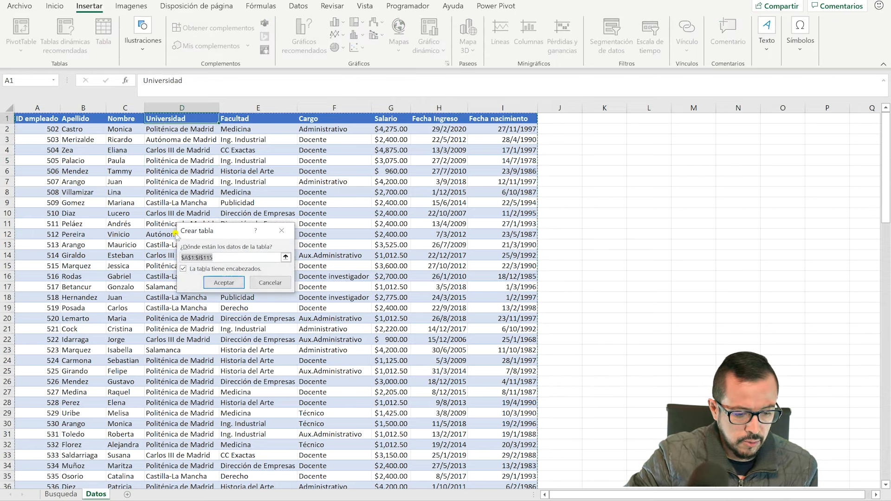
{"action": "left_click", "coordinate": [219, 283]}
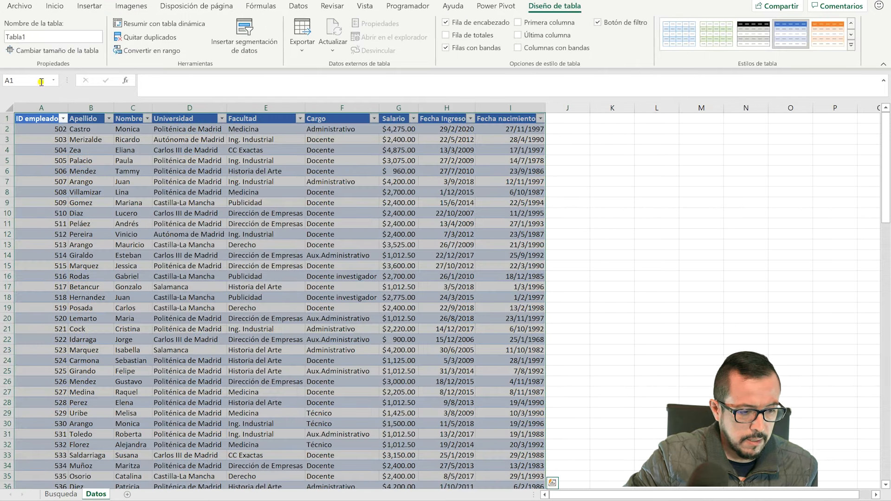
Name the new table TablaDatos
{"action": "double_click", "coordinate": [31, 37]}
{"action": "type", "text": "TablaDFa"}
{"action": "key", "text": "BackSpace"}
{"action": "key", "text": "BackSpace"}
{"action": "type", "text": "atos"}
{"action": "key", "text": "Return"}
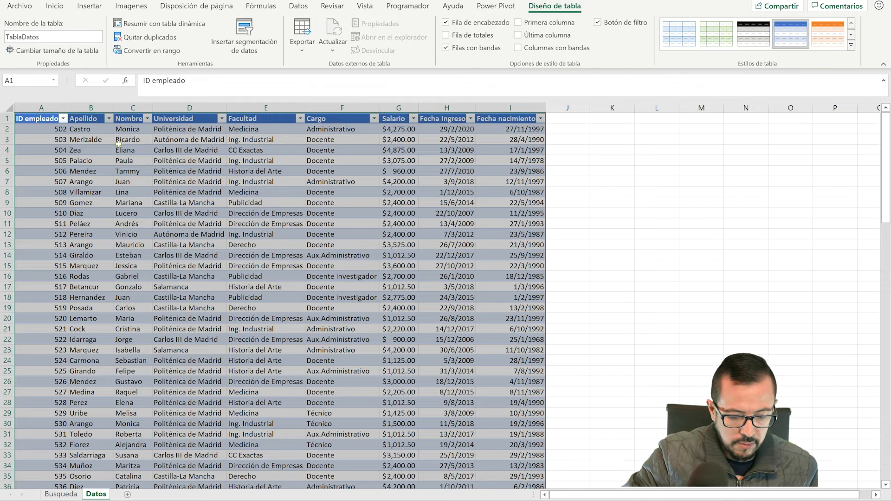
Switch to the Notepad note and review the listed folder, file, table and sheet names
{"action": "key", "text": "alt+Tab"}
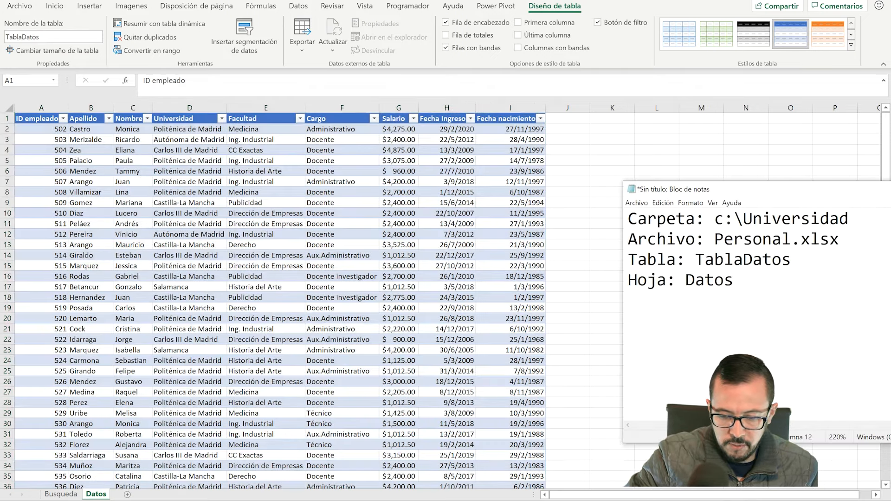
{"action": "left_click_drag", "start_coordinate": [730, 194], "coordinate": [598, 200]}
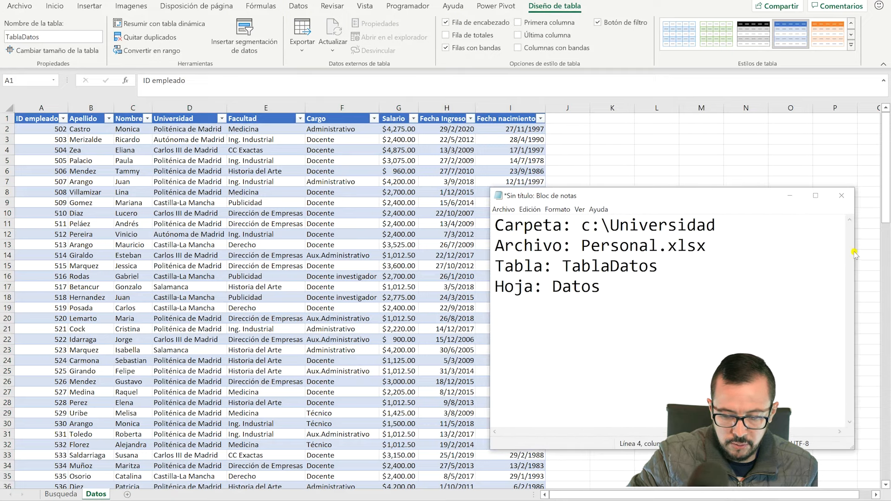
{"action": "left_click_drag", "start_coordinate": [854, 261], "coordinate": [763, 261]}
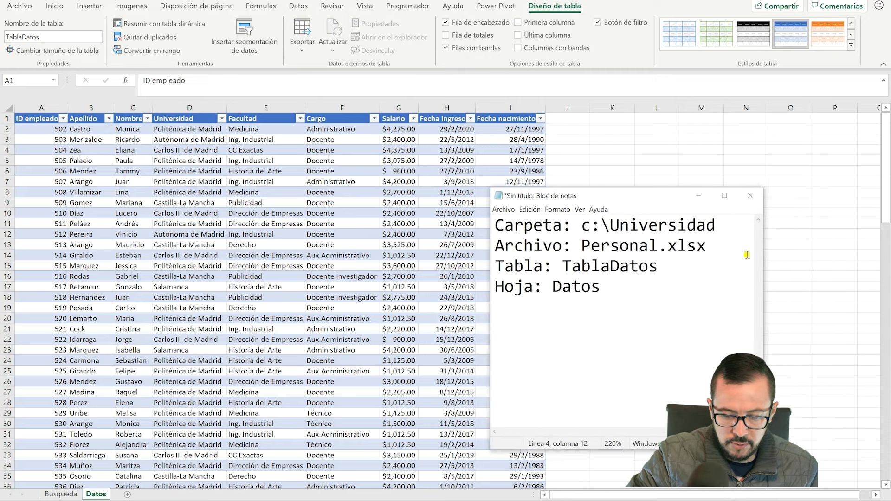
{"action": "left_click_drag", "start_coordinate": [643, 199], "coordinate": [756, 242]}
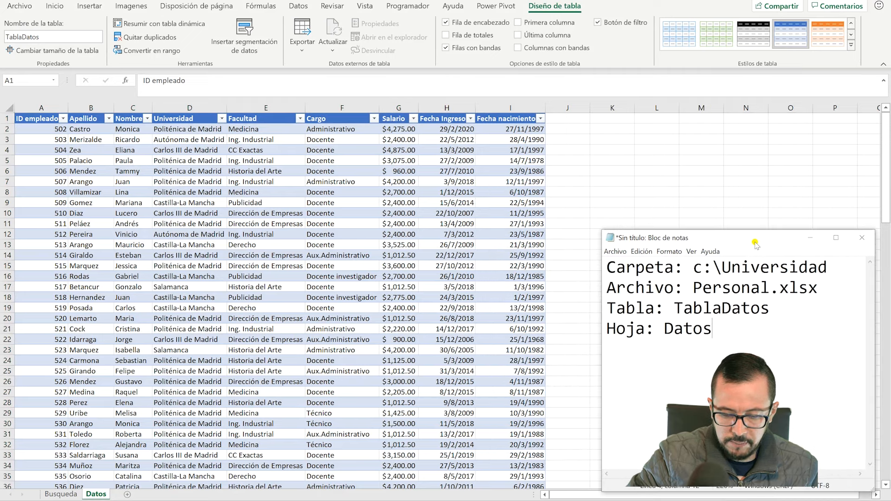
{"action": "left_click_drag", "start_coordinate": [610, 269], "coordinate": [830, 270]}
{"action": "left_click_drag", "start_coordinate": [609, 289], "coordinate": [789, 287]}
{"action": "left_click", "coordinate": [741, 287]}
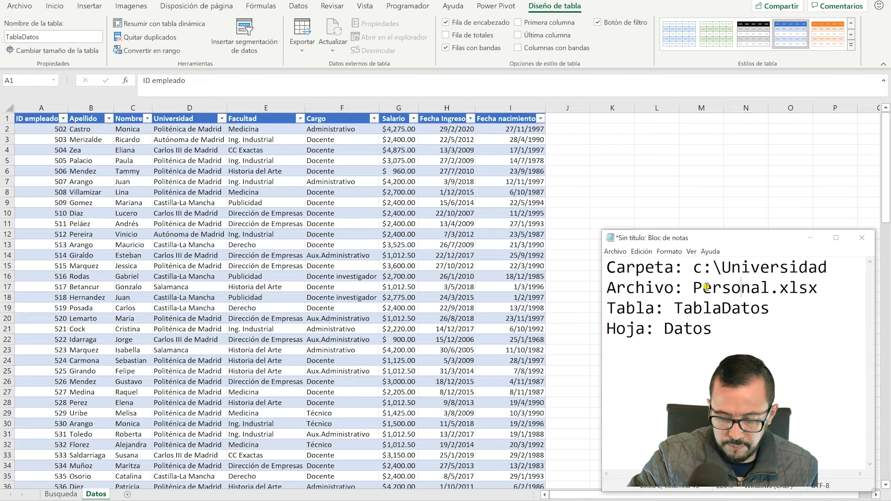
{"action": "left_click", "coordinate": [641, 311]}
{"action": "left_click_drag", "start_coordinate": [677, 307], "coordinate": [761, 308]}
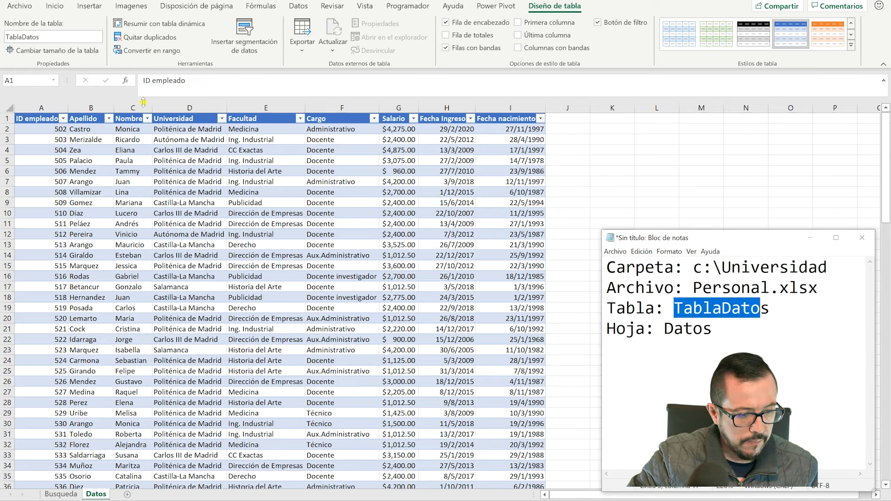
{"action": "left_click", "coordinate": [711, 338]}
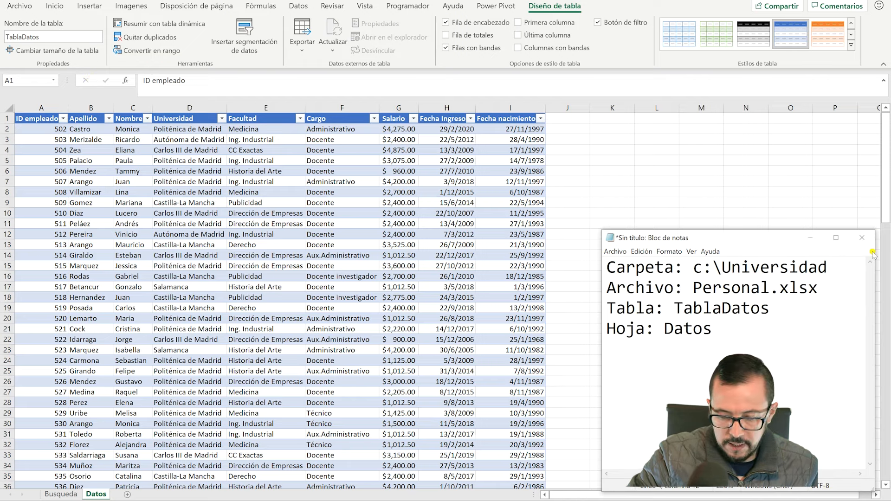
{"action": "left_click", "coordinate": [811, 238]}
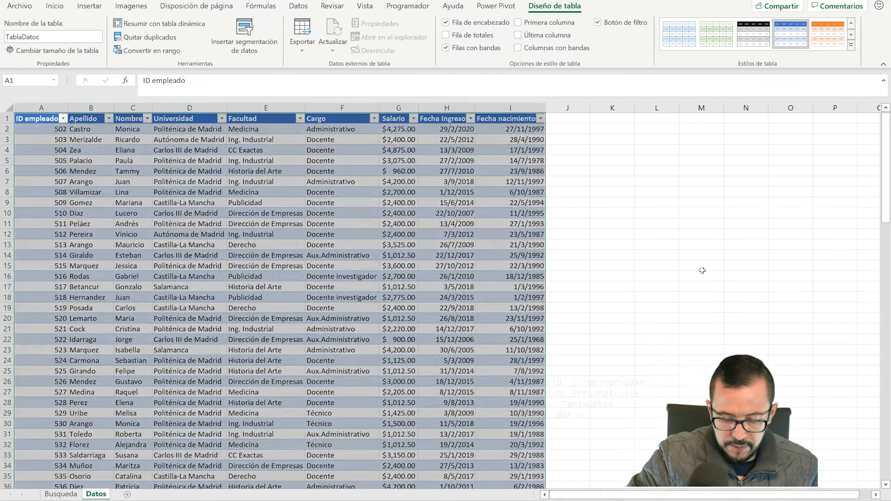
Compare the search fields on the Busqueda sheet with the Nombre, Apellido and Salario columns on the Datos sheet
{"action": "left_click", "coordinate": [346, 224]}
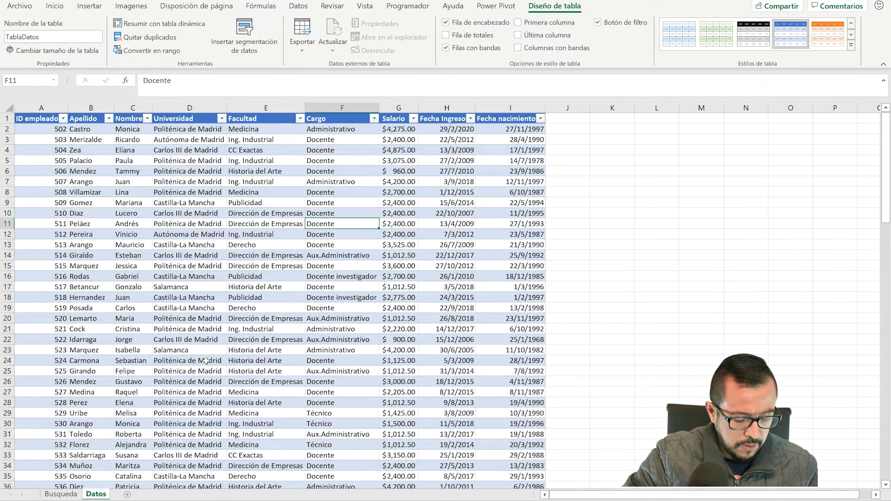
{"action": "left_click", "coordinate": [61, 494]}
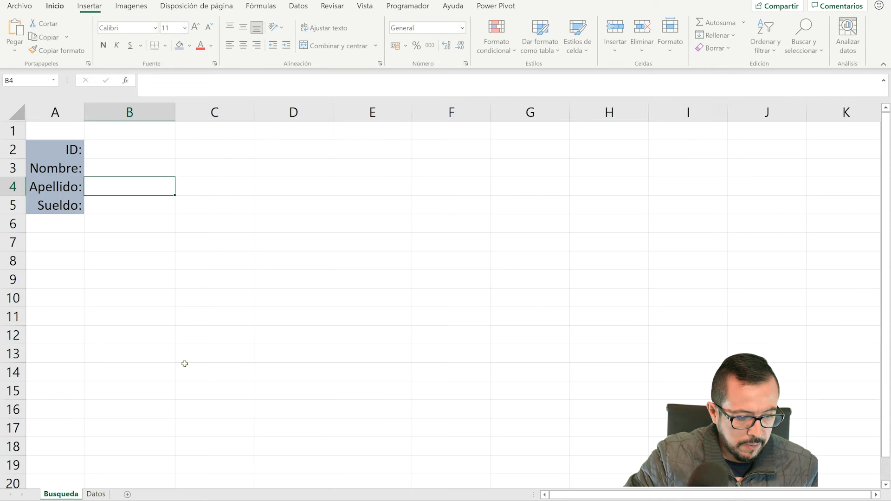
{"action": "left_click", "coordinate": [116, 149]}
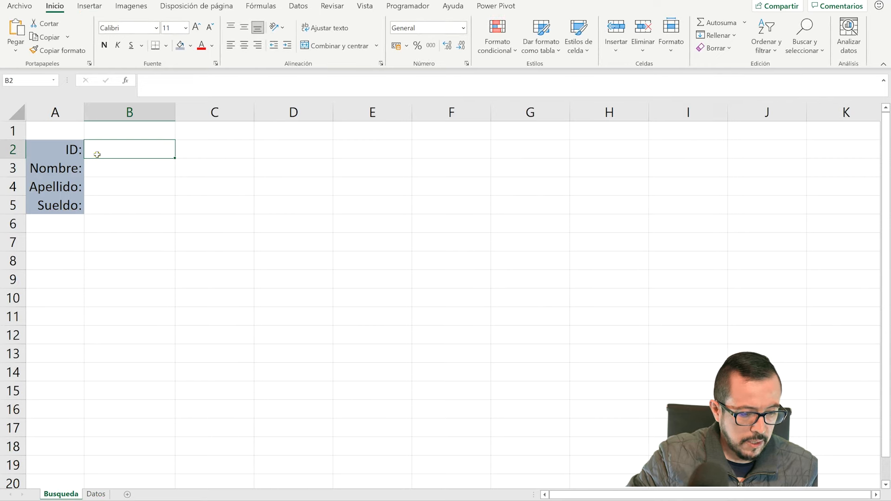
{"action": "left_click", "coordinate": [67, 205]}
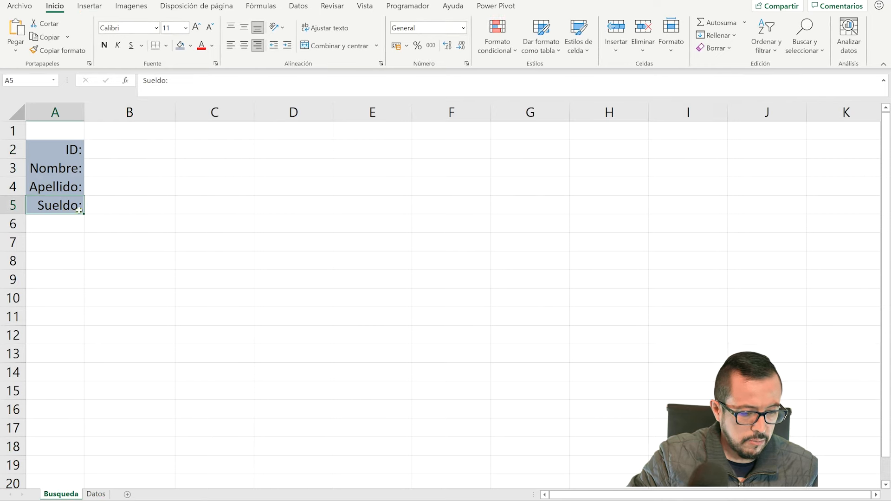
{"action": "left_click", "coordinate": [97, 169]}
{"action": "left_click", "coordinate": [95, 495]}
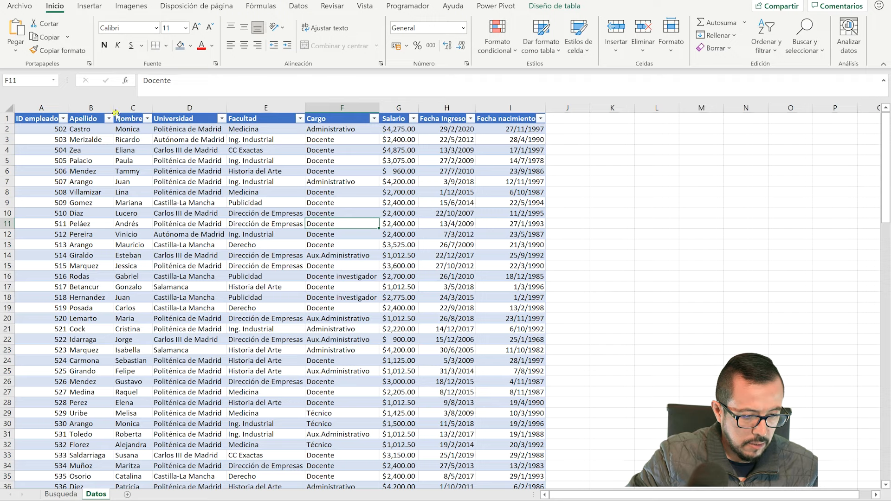
{"action": "left_click", "coordinate": [133, 108]}
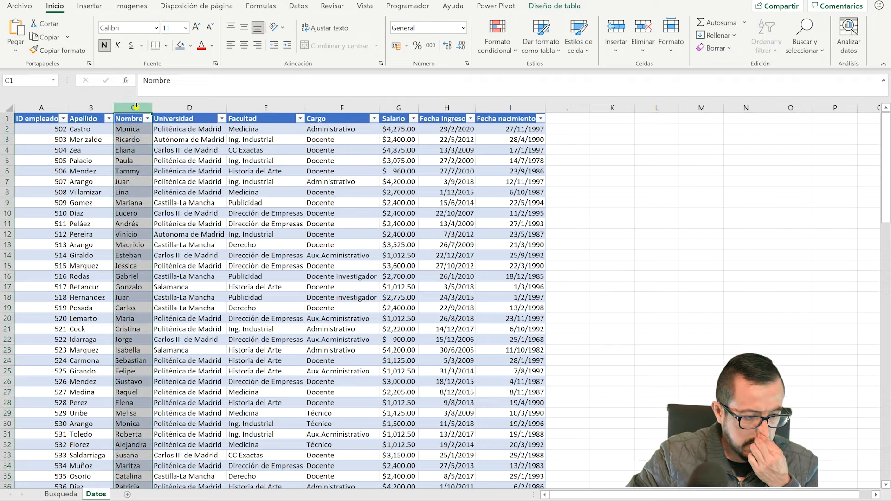
{"action": "left_click", "coordinate": [91, 108]}
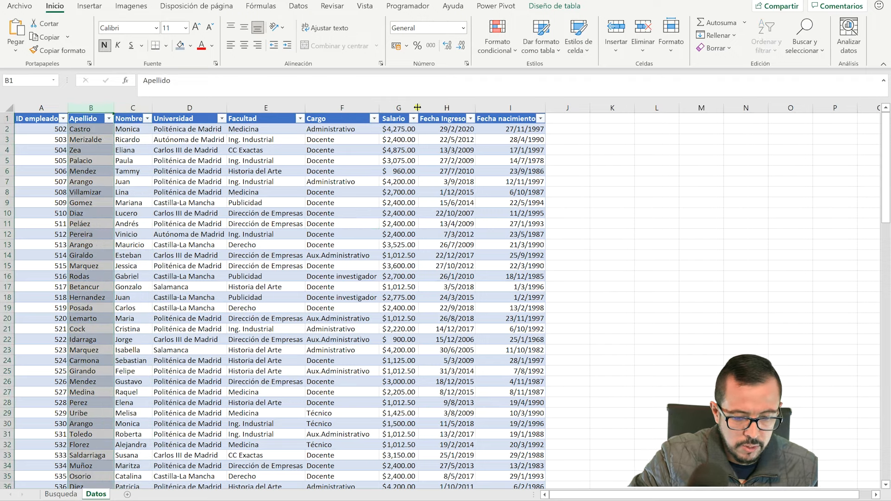
{"action": "left_click", "coordinate": [398, 107]}
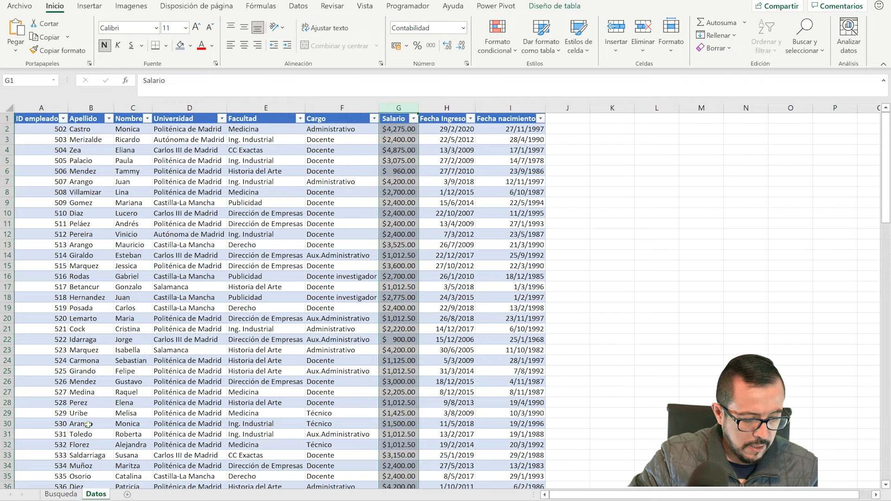
Start a BUSCARV formula in cell B3 of the Busqueda sheet, with ID cell B2 as the lookup value
{"action": "left_click", "coordinate": [67, 495]}
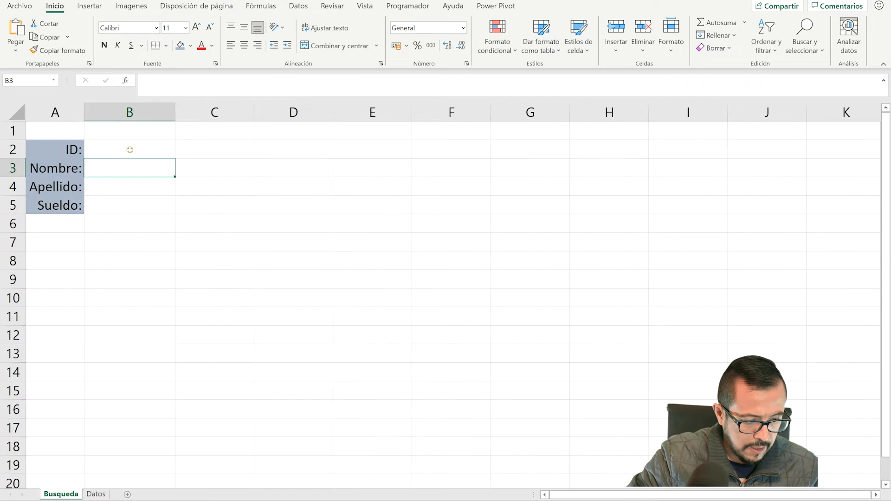
{"action": "type", "text": "=buscarv"}
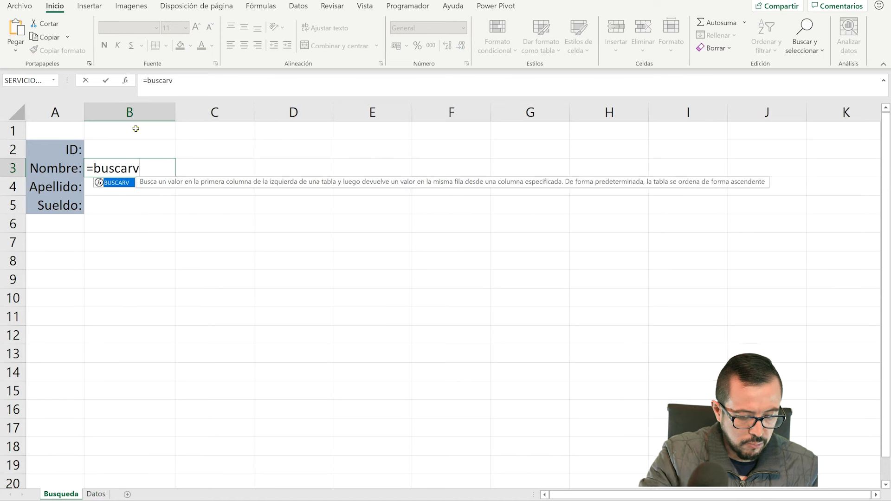
{"action": "type", "text": "("}
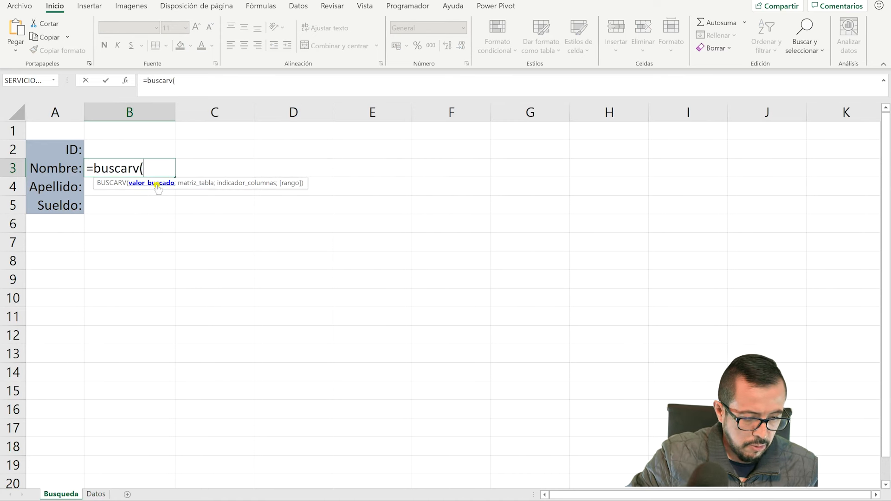
{"action": "left_click", "coordinate": [141, 150]}
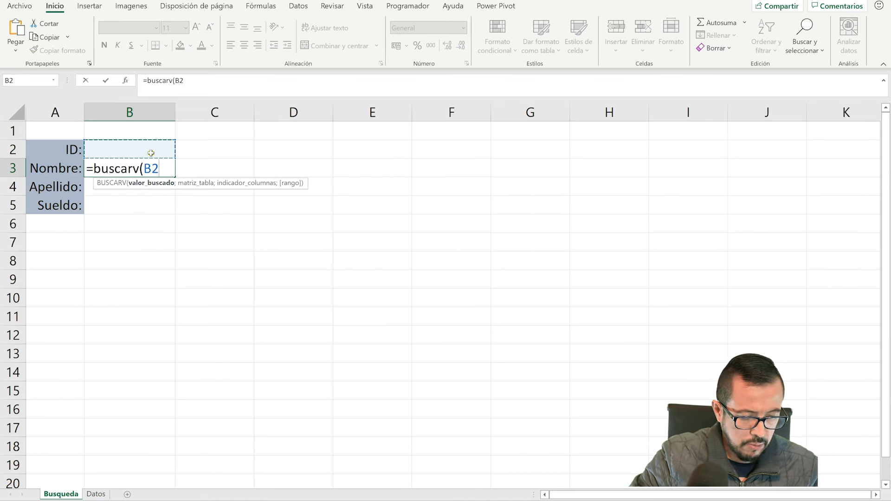
{"action": "type", "text": ";"}
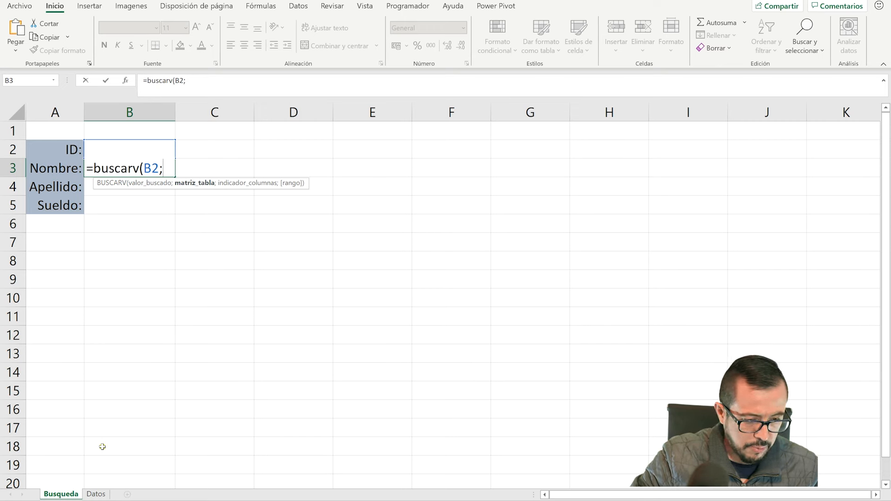
Complete the BUSCARV formula in B3 with TablaDatos as the table, column 3 and FALSO for an exact match
{"action": "type", "text": "tab"}
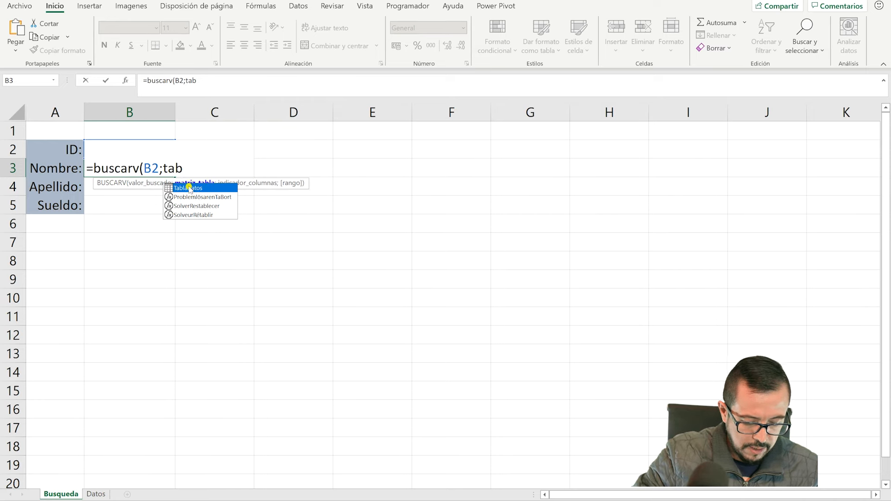
{"action": "key", "text": "ctrl+1"}
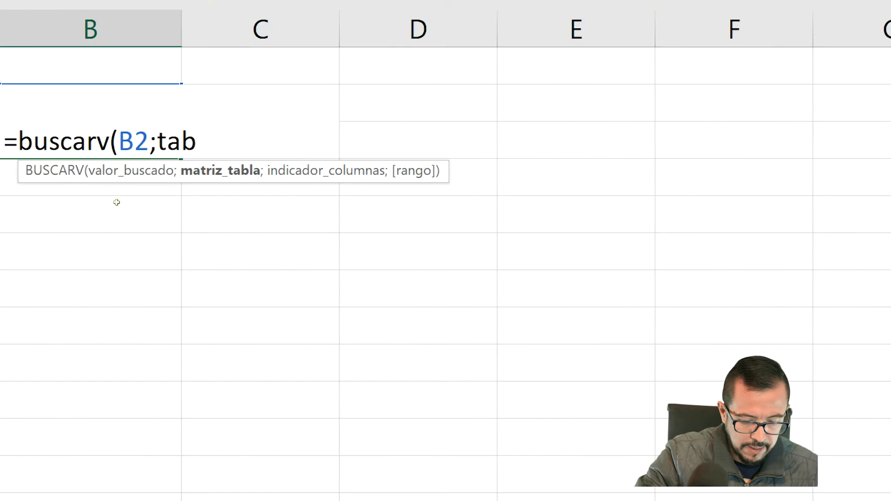
{"action": "key", "text": "BackSpace"}
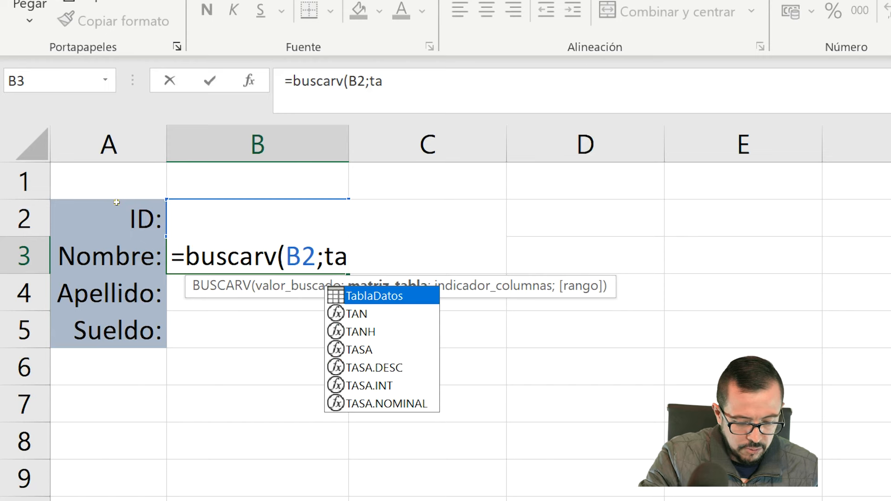
{"action": "key", "text": "super+minus"}
{"action": "type", "text": "b"}
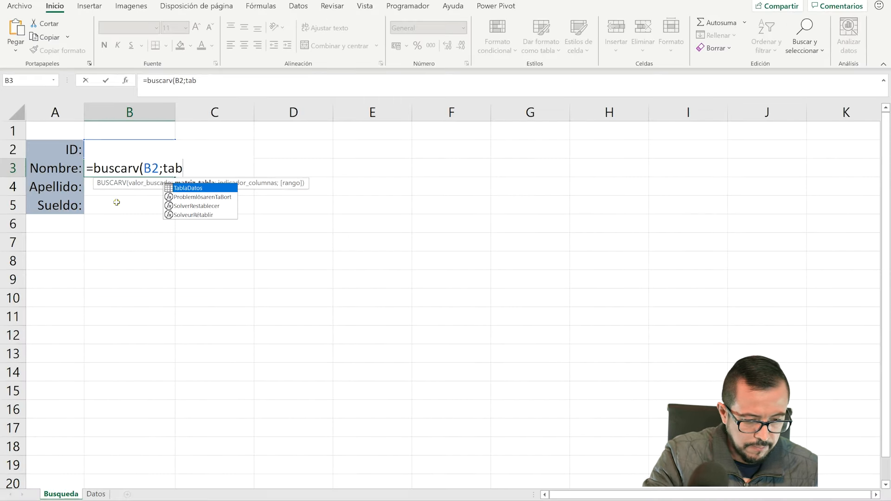
{"action": "key", "text": "Tab"}
{"action": "type", "text": ";"}
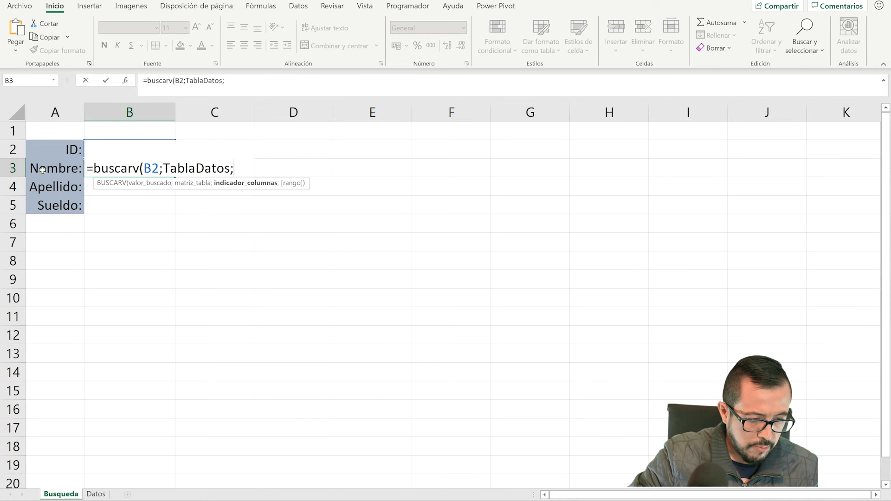
{"action": "type", "text": "3"}
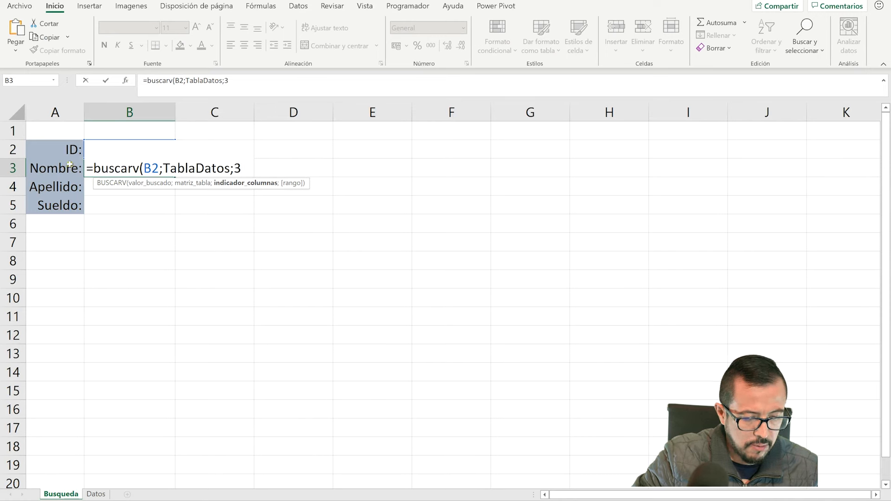
{"action": "type", "text": ";"}
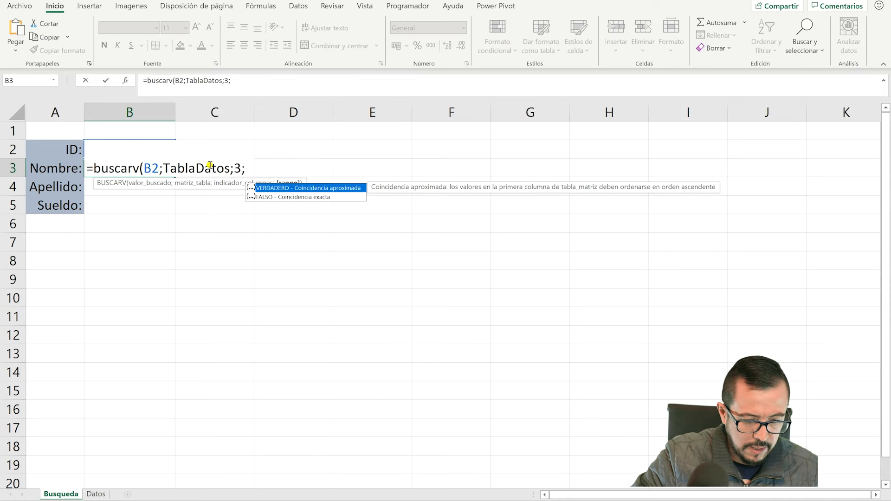
{"action": "double_click", "coordinate": [284, 197]}
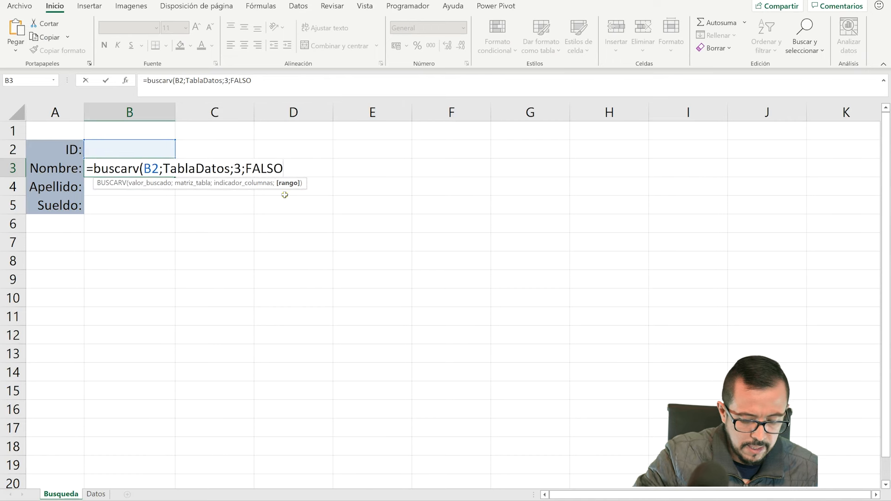
{"action": "key", "text": "Return"}
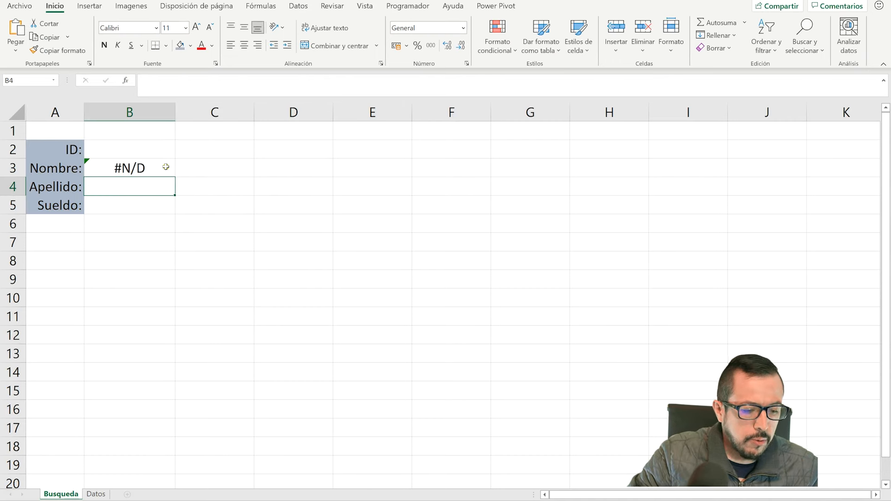
Test the Nombre lookup by entering a sample employee ID in B2, and clear the ID
{"action": "left_click", "coordinate": [145, 148]}
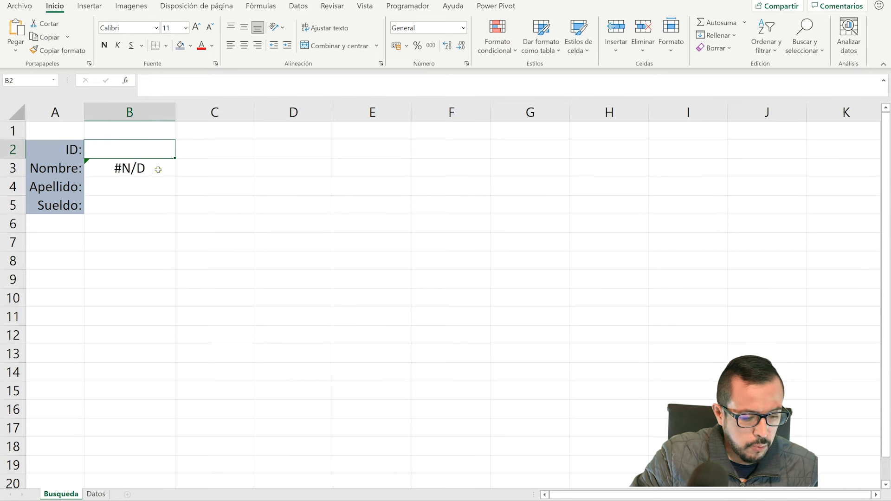
{"action": "type", "text": "510"}
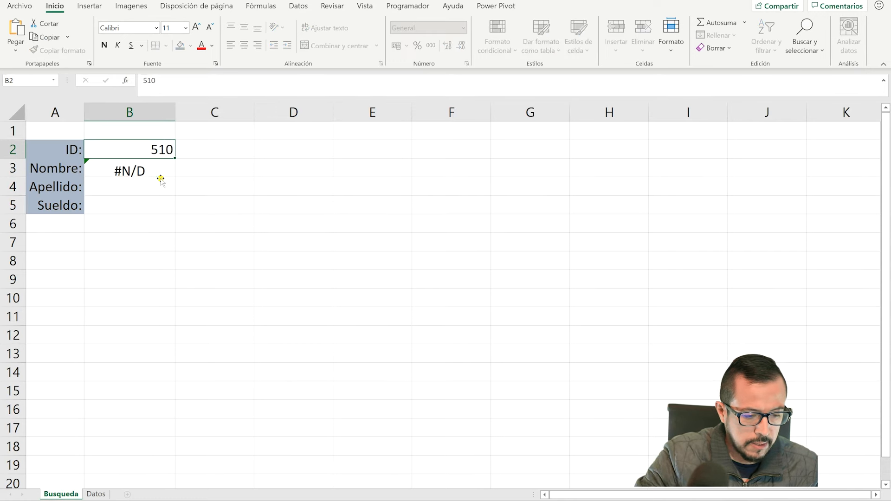
{"action": "key", "text": "Return"}
{"action": "left_click", "coordinate": [140, 149]}
{"action": "key", "text": "BackSpace"}
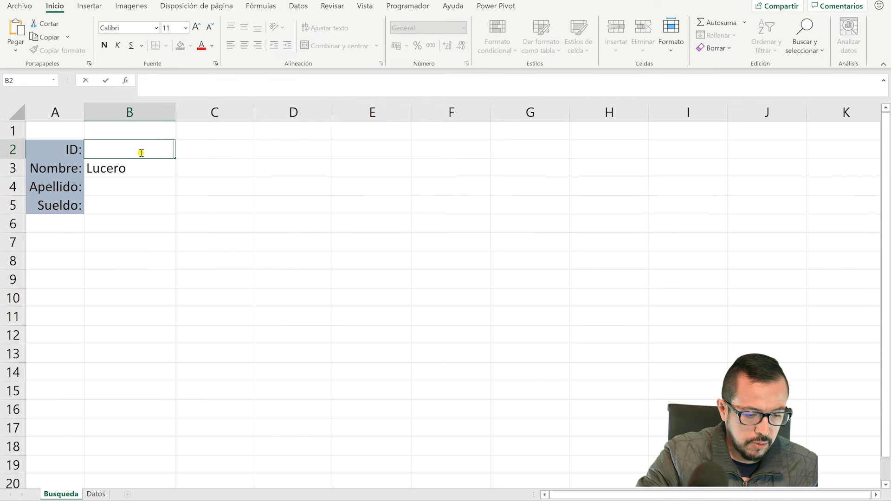
{"action": "key", "text": "Return"}
Wrap the BUSCARV formula in B3 in SI.ERROR with "-" as the value for errors
{"action": "double_click", "coordinate": [156, 166]}
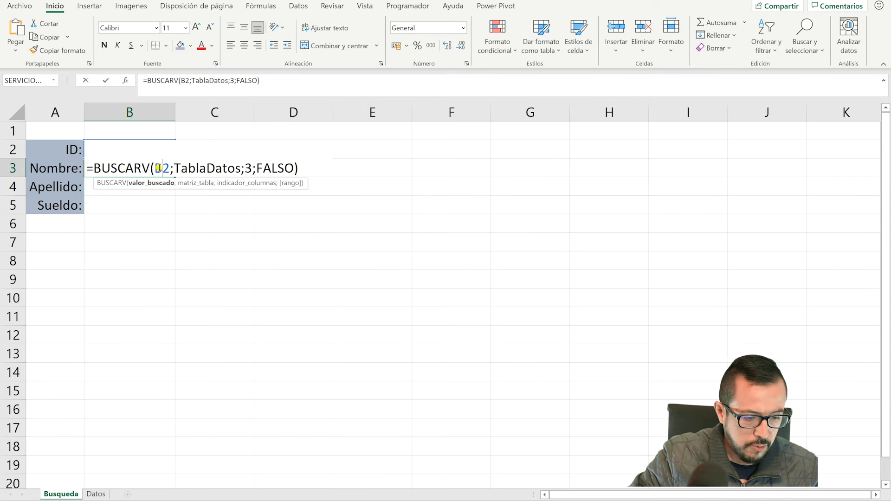
{"action": "left_click", "coordinate": [93, 168]}
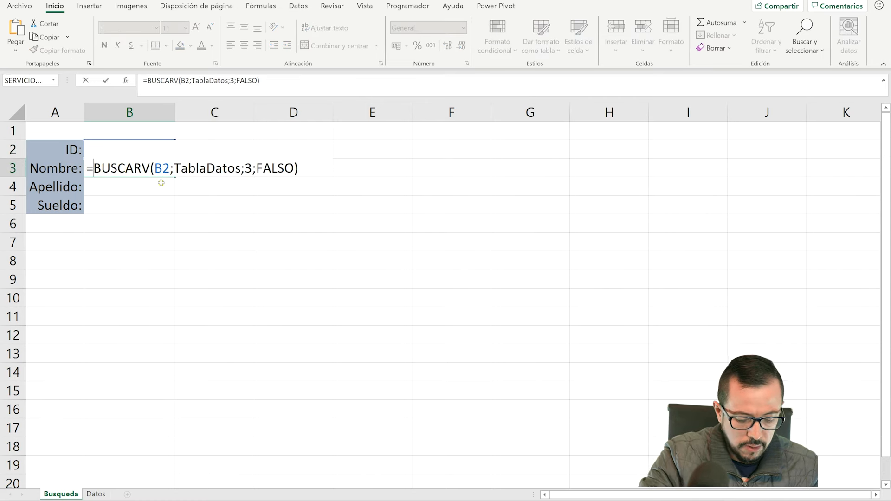
{"action": "type", "text": "si.error"}
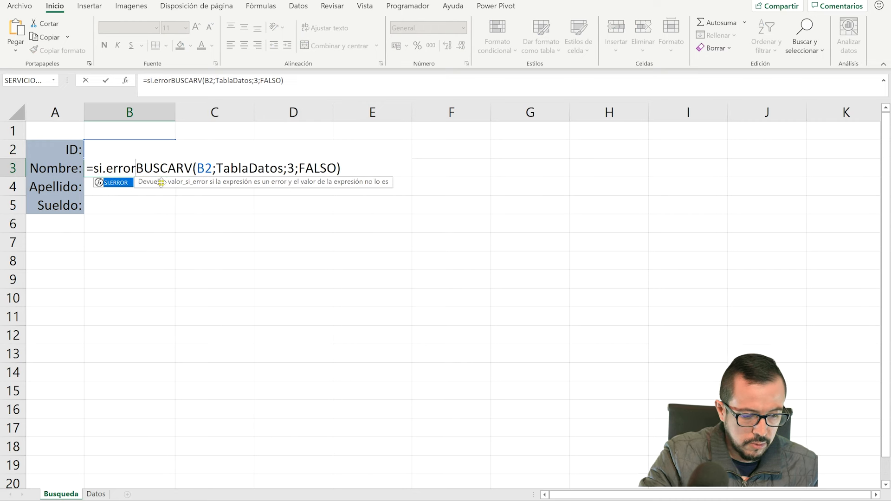
{"action": "type", "text": "("}
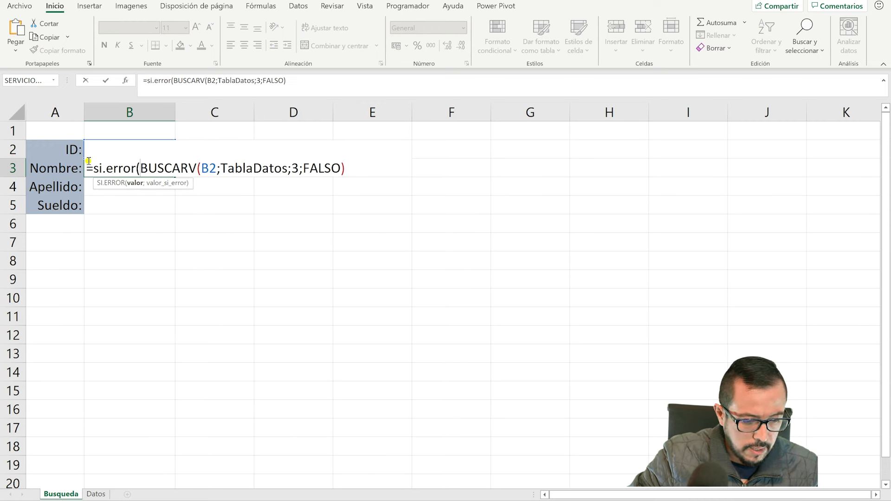
{"action": "left_click_drag", "start_coordinate": [362, 168], "coordinate": [140, 168]}
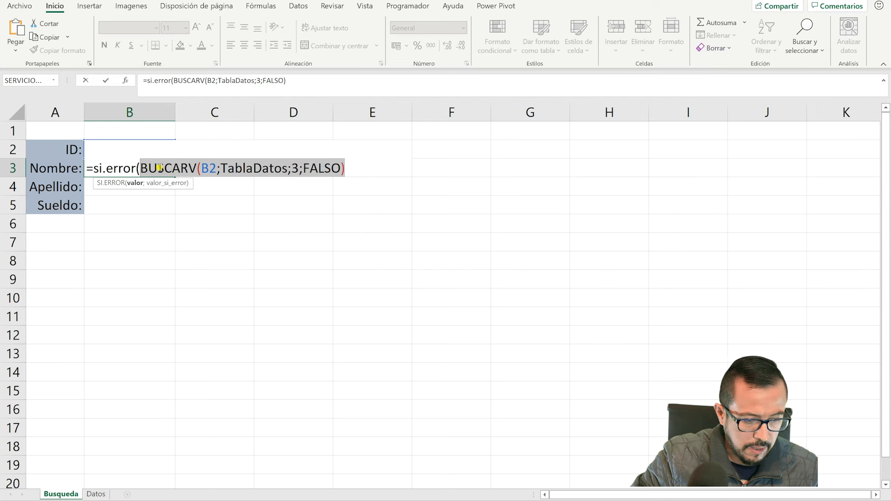
{"action": "left_click", "coordinate": [358, 169]}
{"action": "type", "text": ";\"-"}
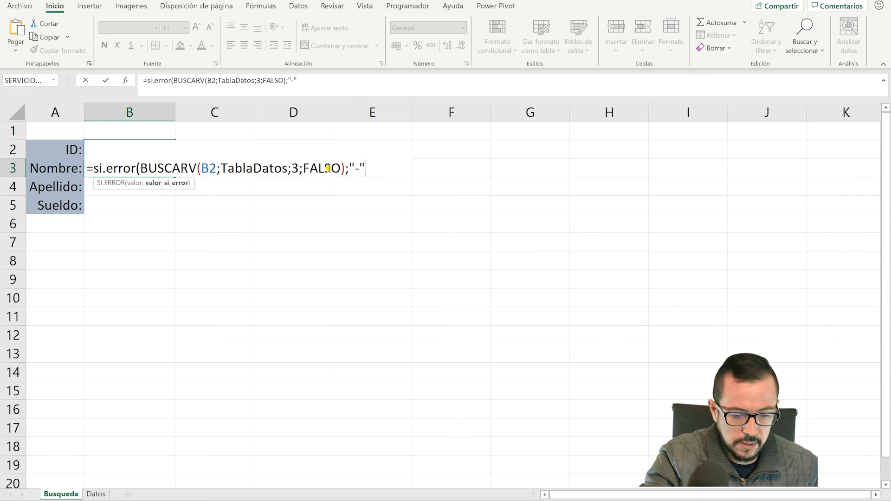
{"action": "key", "text": "Return"}
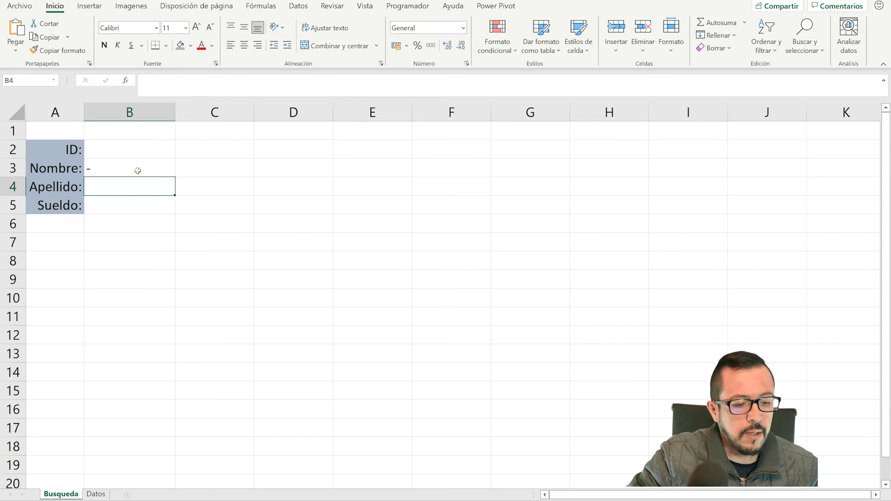
{"action": "left_click", "coordinate": [140, 167]}
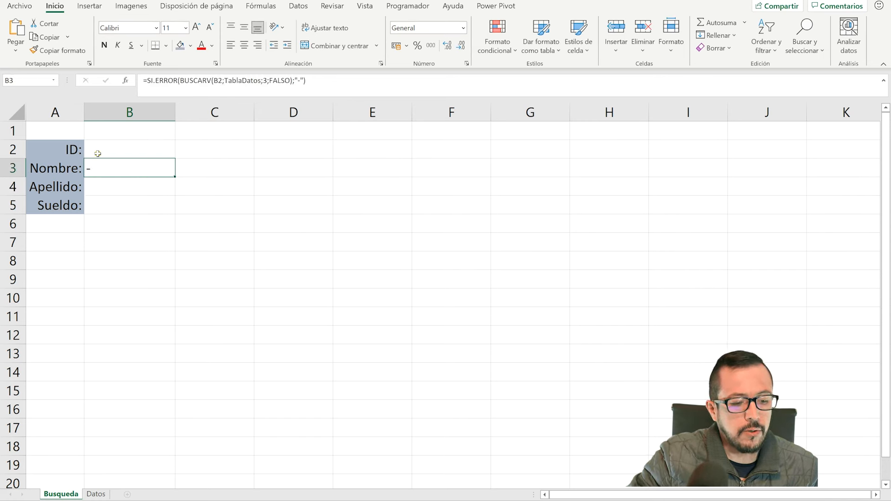
{"action": "double_click", "coordinate": [135, 168]}
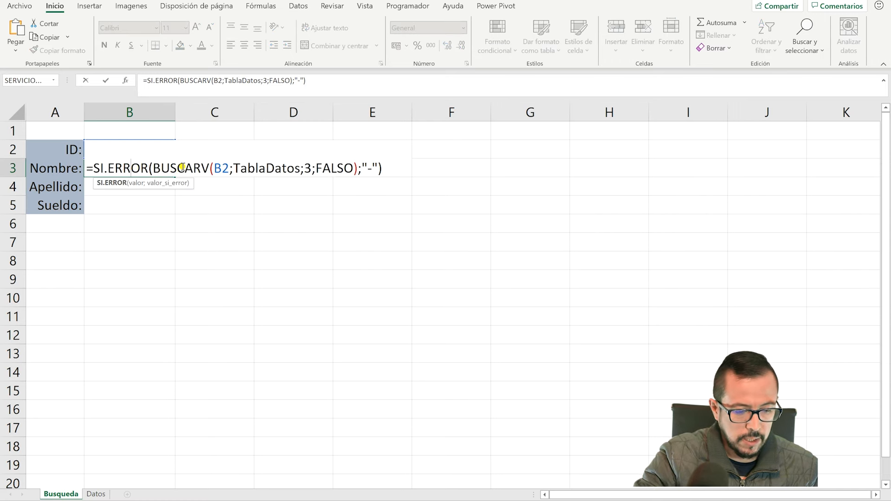
{"action": "key", "text": "Return"}
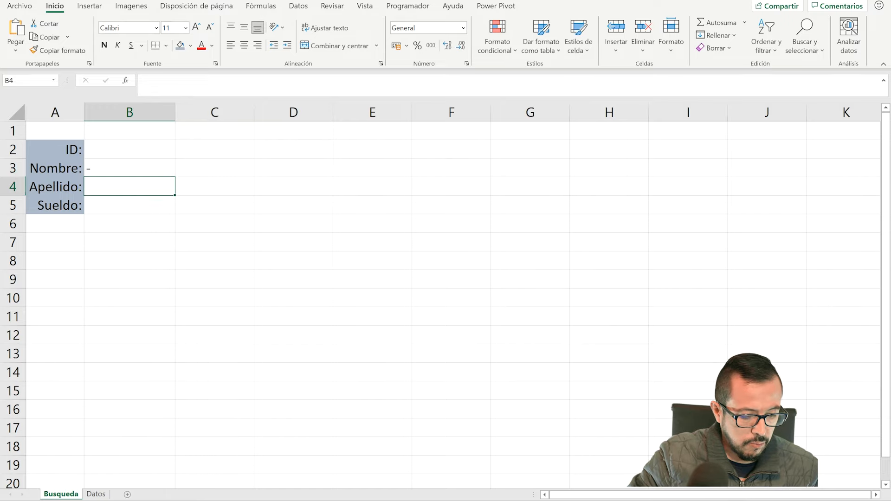
Copy the SI.ERROR formula from B3 on the Busqueda sheet down to the Apellido and Sueldo cells B4:B5
{"action": "left_click", "coordinate": [97, 494]}
{"action": "left_click", "coordinate": [268, 171]}
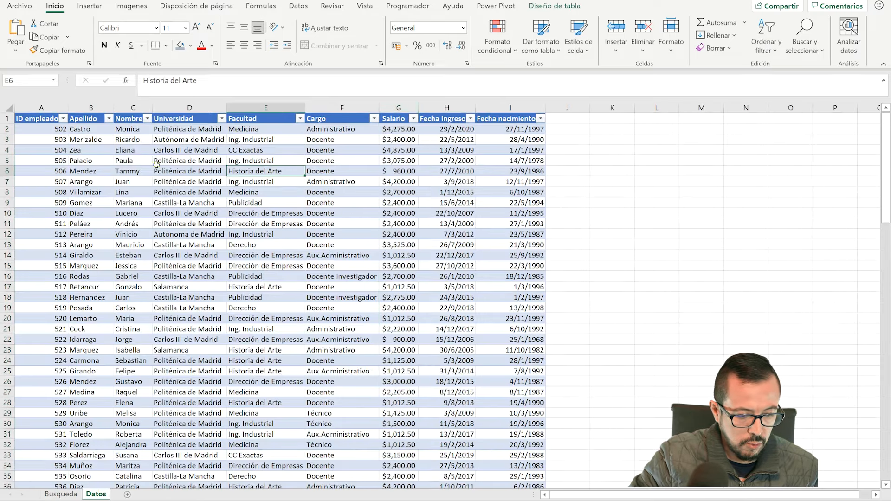
{"action": "left_click", "coordinate": [61, 494]}
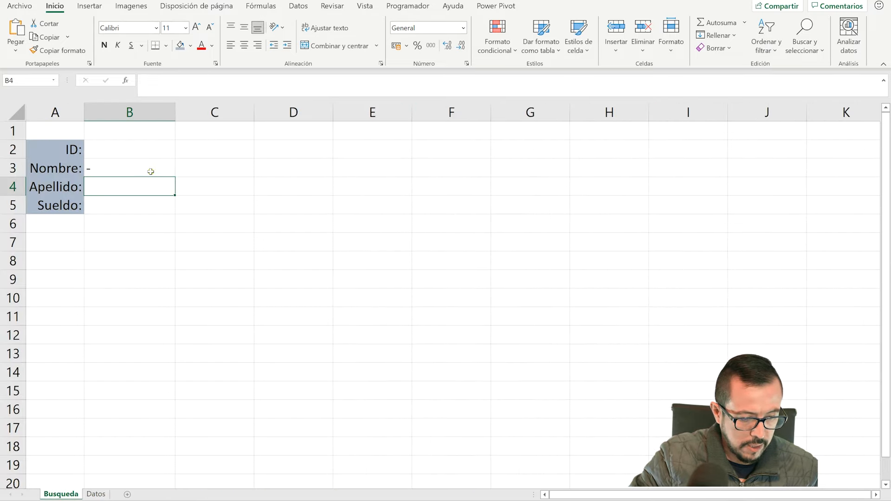
{"action": "left_click", "coordinate": [151, 172]}
{"action": "left_click_drag", "start_coordinate": [175, 177], "coordinate": [172, 211]}
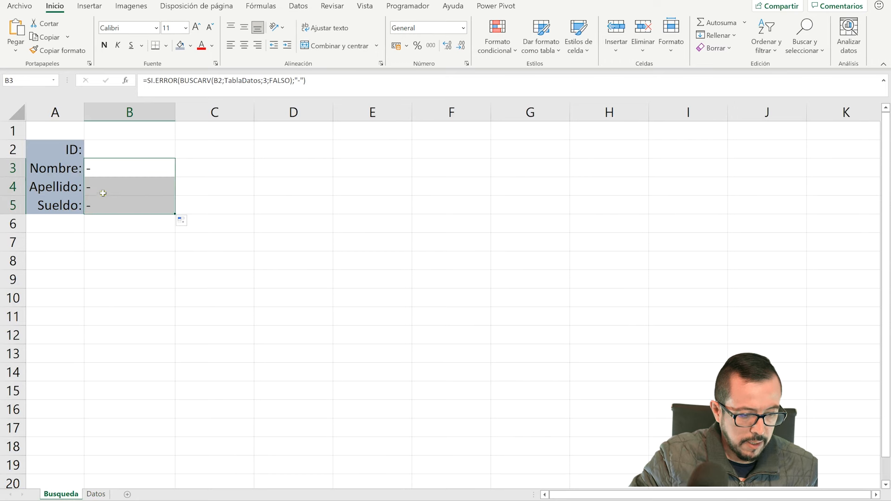
Set the BUSCARV column index to 2 in the Apellido formula in B4
{"action": "left_click", "coordinate": [108, 207]}
{"action": "double_click", "coordinate": [116, 187]}
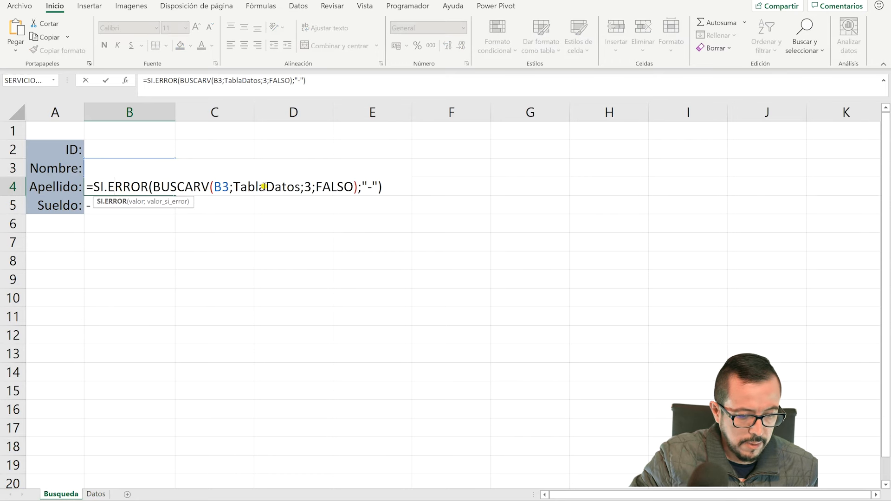
{"action": "left_click", "coordinate": [310, 186]}
{"action": "key", "text": "BackSpace"}
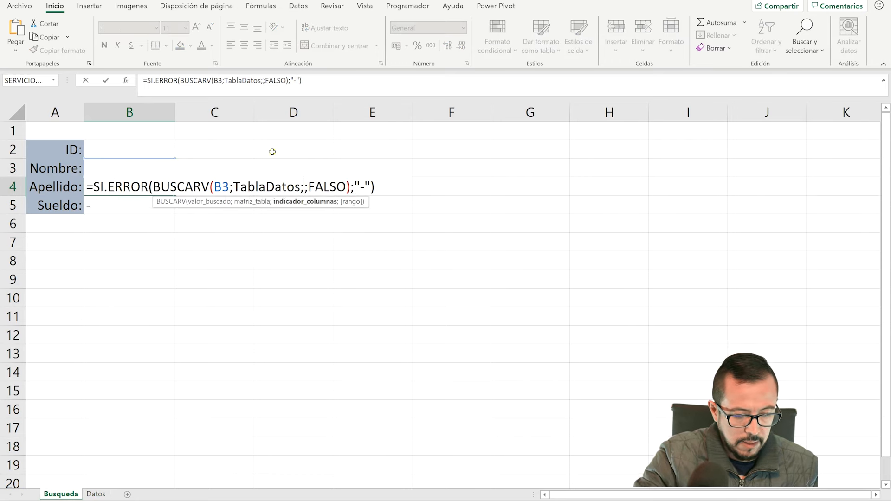
{"action": "type", "text": "2"}
{"action": "key", "text": "Return"}
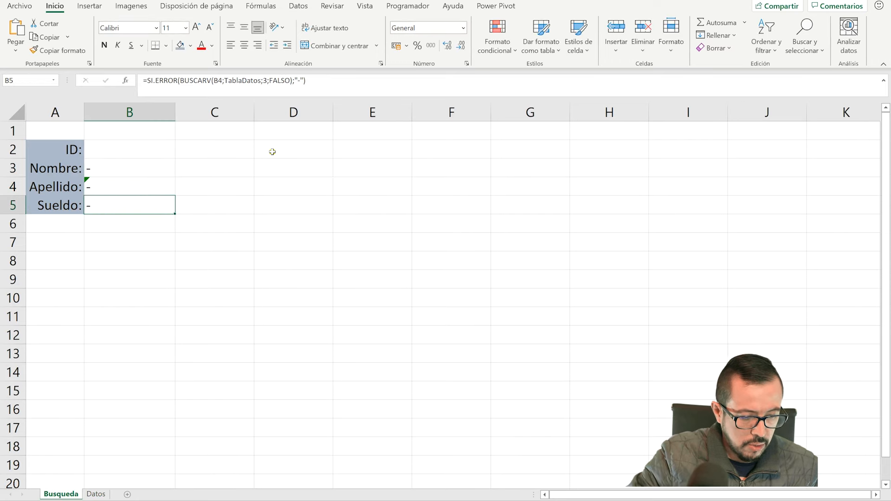
Set the BUSCARV column index to 4 in the Sueldo formula in B5
{"action": "double_click", "coordinate": [138, 210]}
{"action": "left_click", "coordinate": [311, 205]}
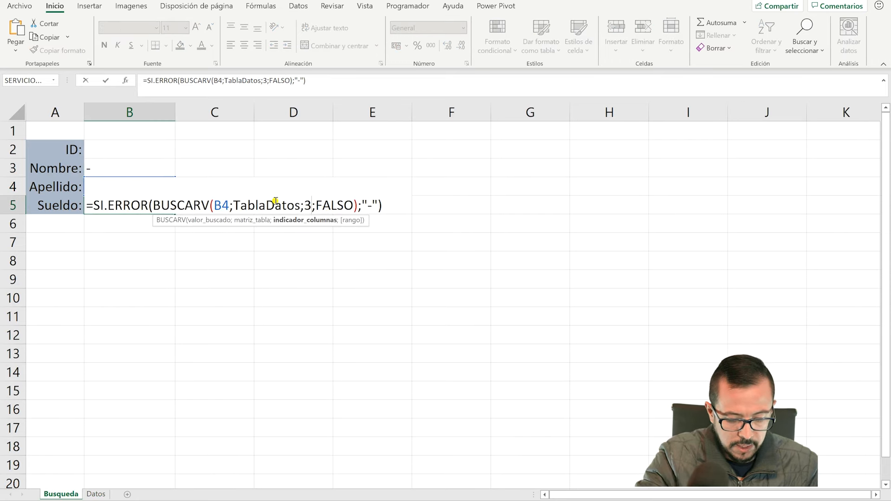
{"action": "key", "text": "BackSpace"}
{"action": "type", "text": "4"}
{"action": "key", "text": "Return"}
Enter two different employee IDs in turn in B2 to test the search form
{"action": "left_click", "coordinate": [123, 143]}
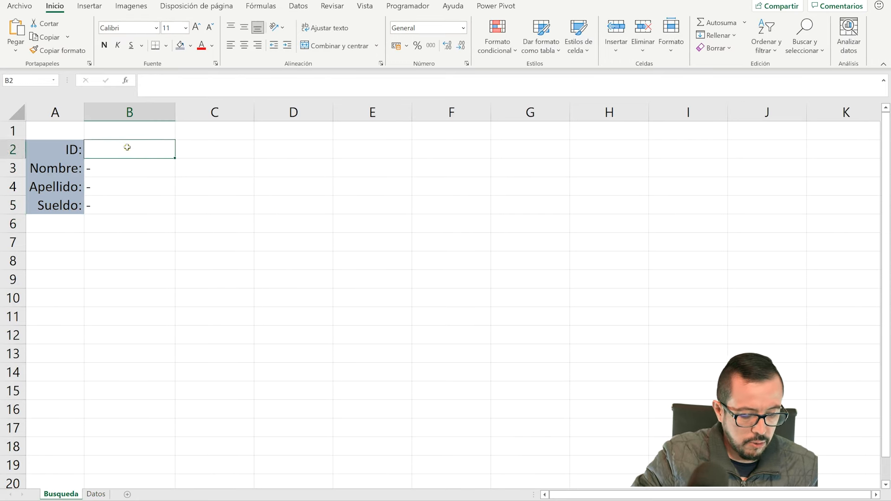
{"action": "type", "text": "502"}
{"action": "key", "text": "Return"}
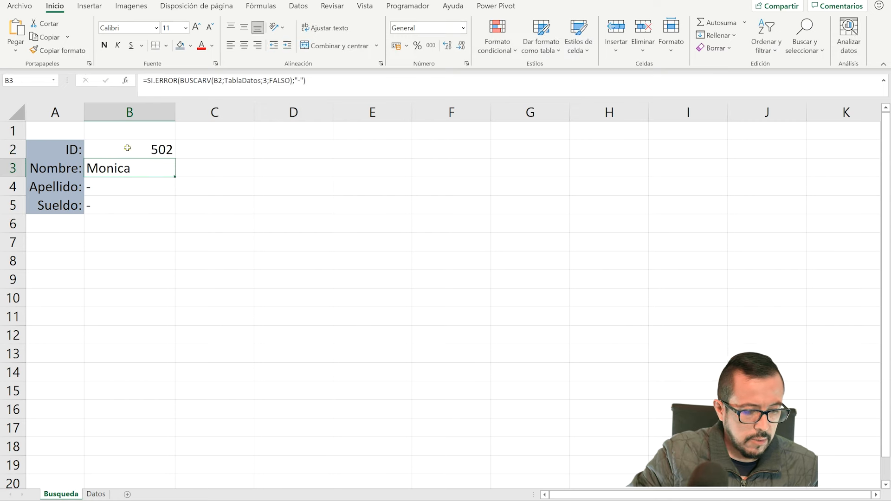
{"action": "left_click", "coordinate": [148, 152]}
{"action": "type", "text": "510"}
{"action": "key", "text": "Return"}
Copy the Nombre formula from B3 down to B4:B5 again and inspect the cell references in B4
{"action": "left_click", "coordinate": [131, 183]}
{"action": "left_click", "coordinate": [135, 174]}
{"action": "left_click_drag", "start_coordinate": [174, 184], "coordinate": [172, 210]}
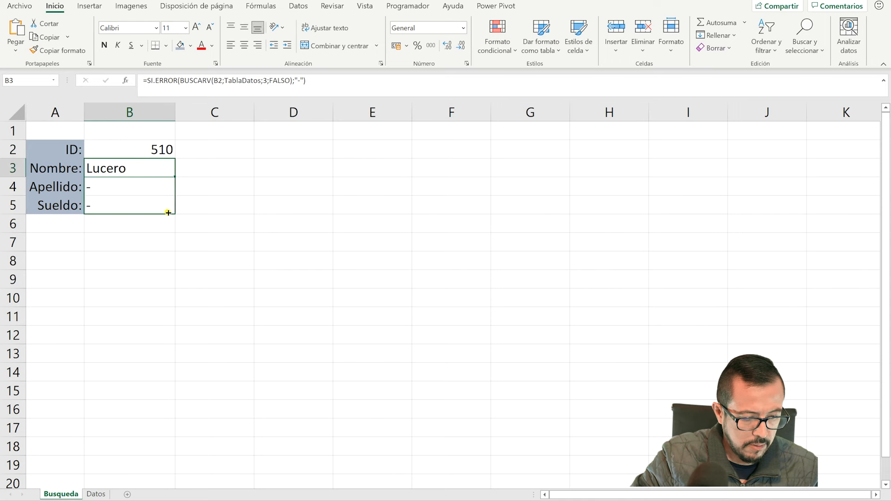
{"action": "left_click", "coordinate": [146, 183]}
{"action": "double_click", "coordinate": [151, 186]}
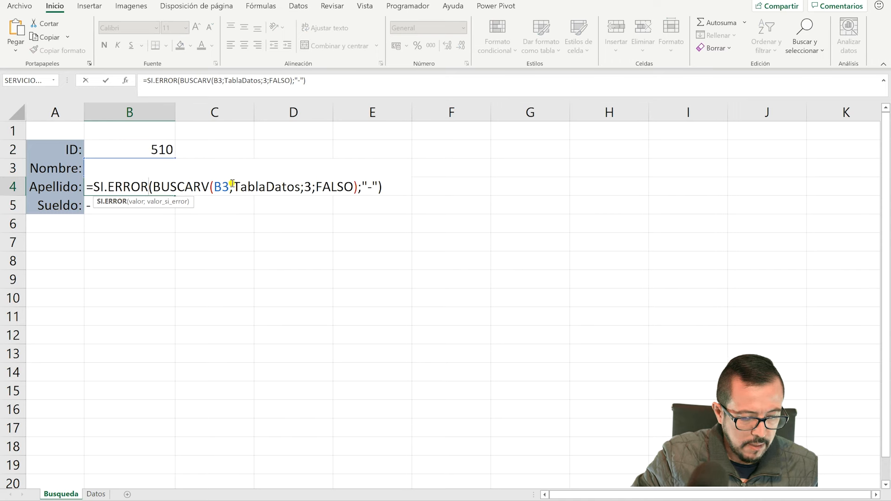
Make the BUSCARV lookup reference in B3 absolute as $B$2 and copy the formula down to B4:B5
{"action": "left_click", "coordinate": [155, 167]}
{"action": "double_click", "coordinate": [133, 167]}
{"action": "double_click", "coordinate": [220, 168]}
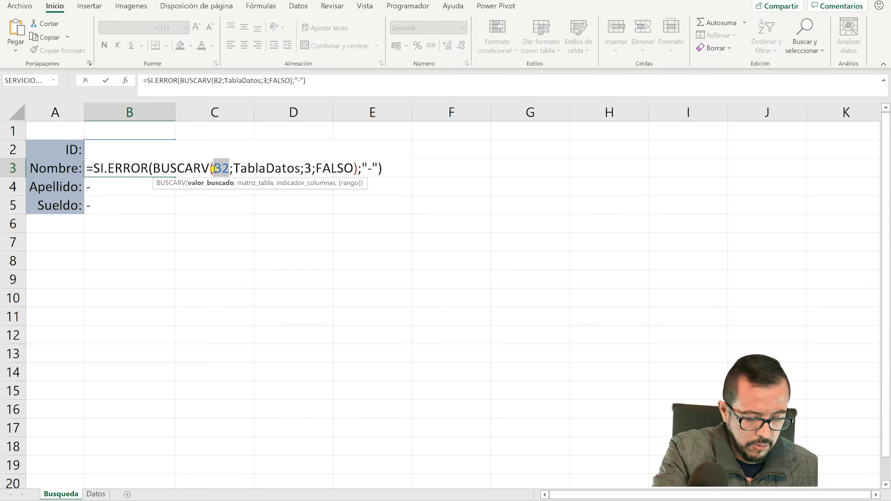
{"action": "key", "text": "F4"}
{"action": "key", "text": "Return"}
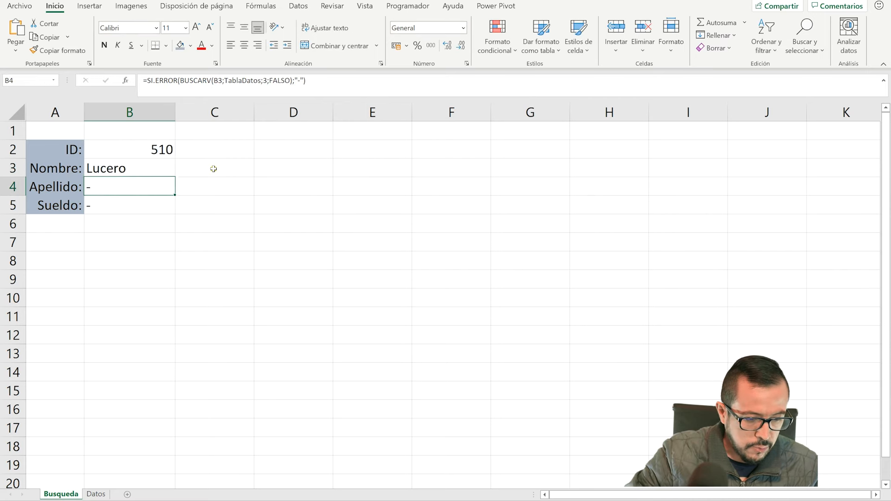
{"action": "left_click", "coordinate": [130, 171]}
{"action": "left_click_drag", "start_coordinate": [175, 177], "coordinate": [175, 213]}
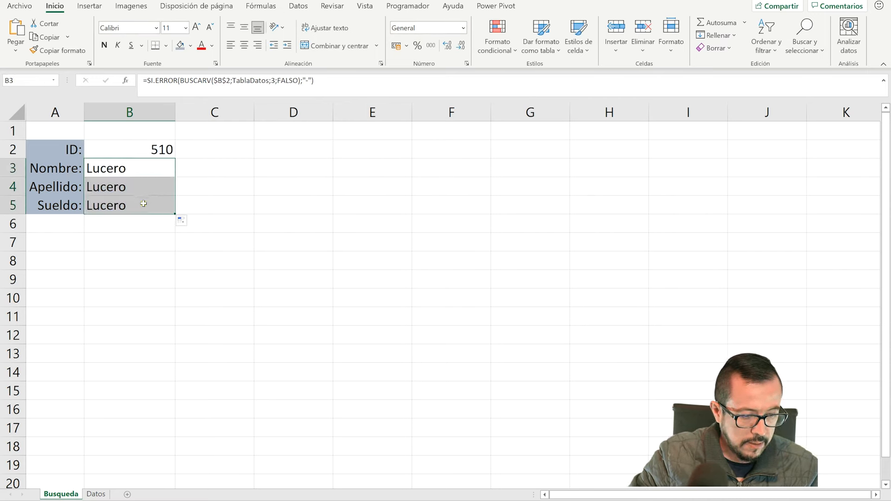
Set the BUSCARV column index to 2 in the Apellido formula that uses $B$2 in B4
{"action": "left_click", "coordinate": [143, 167]}
{"action": "double_click", "coordinate": [146, 188]}
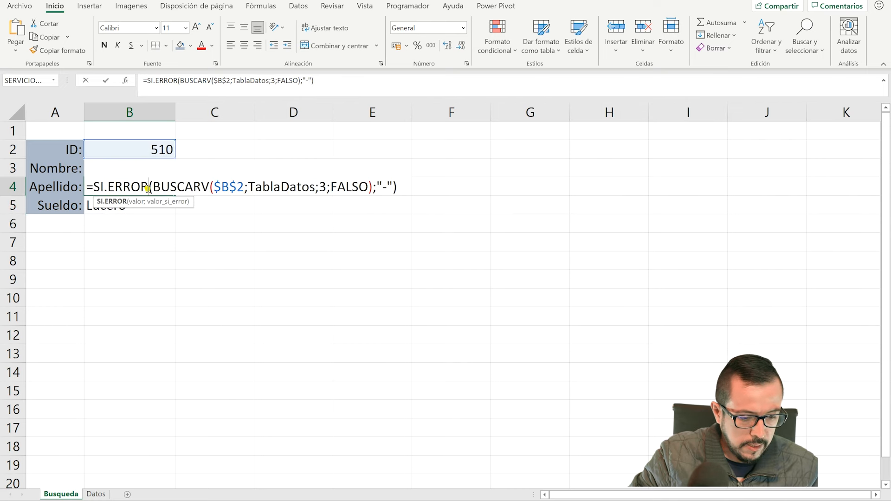
{"action": "double_click", "coordinate": [323, 187]}
{"action": "type", "text": "2"}
{"action": "key", "text": "Return"}
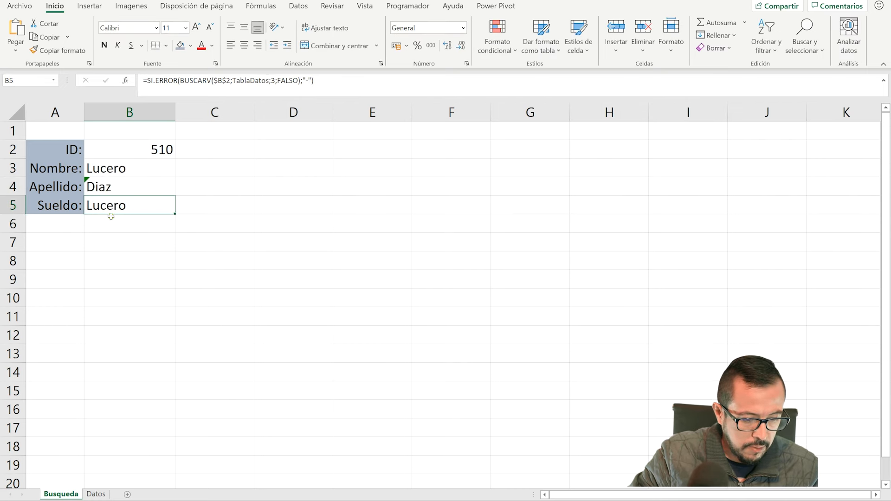
Set the BUSCARV column index to 7 in the Sueldo formula in B5
{"action": "double_click", "coordinate": [134, 208]}
{"action": "double_click", "coordinate": [322, 205]}
{"action": "type", "text": "4"}
{"action": "key", "text": "Return"}
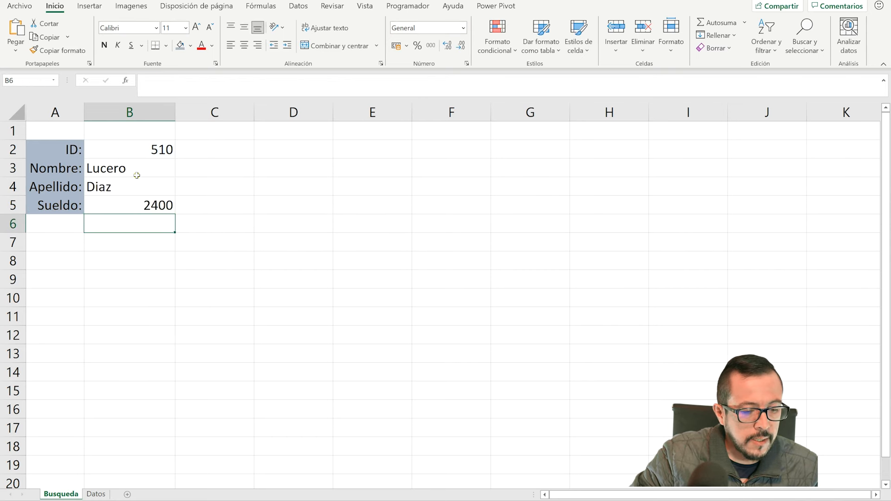
Change the label in A3 to "Nombre y Apellido:" and fit the width of column A to its contents
{"action": "left_click", "coordinate": [141, 170]}
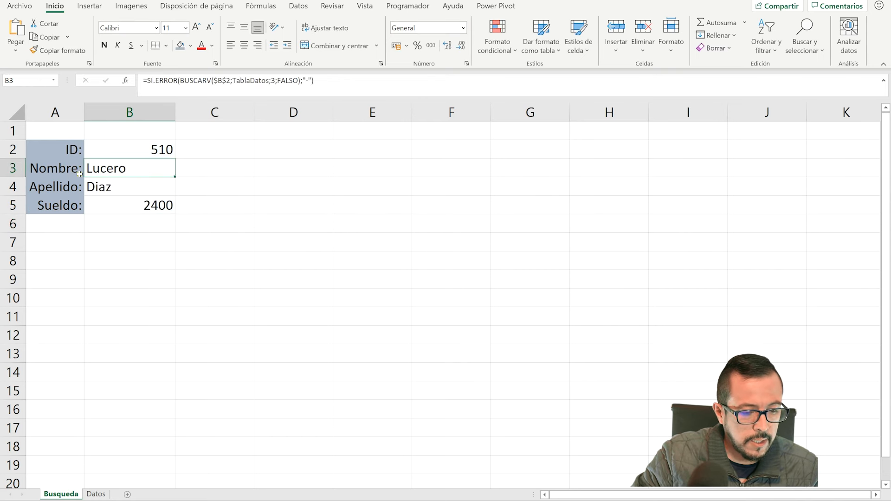
{"action": "left_click_drag", "start_coordinate": [83, 118], "coordinate": [138, 113]}
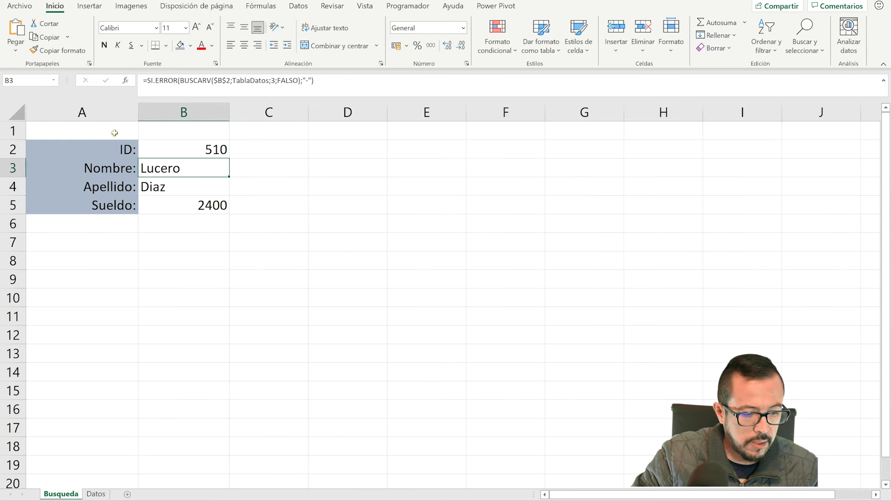
{"action": "double_click", "coordinate": [106, 168]}
{"action": "key", "text": "BackSpace"}
{"action": "type", "text": "y Apellido:"}
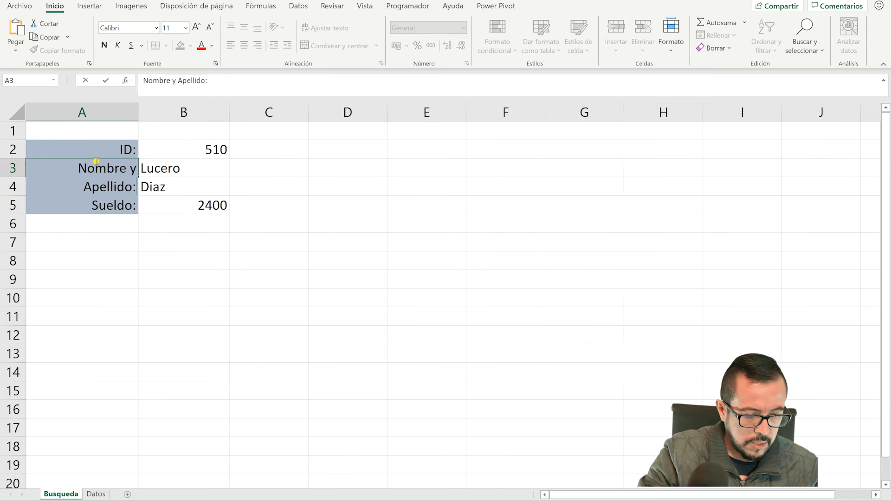
{"action": "key", "text": "Return"}
{"action": "double_click", "coordinate": [139, 114]}
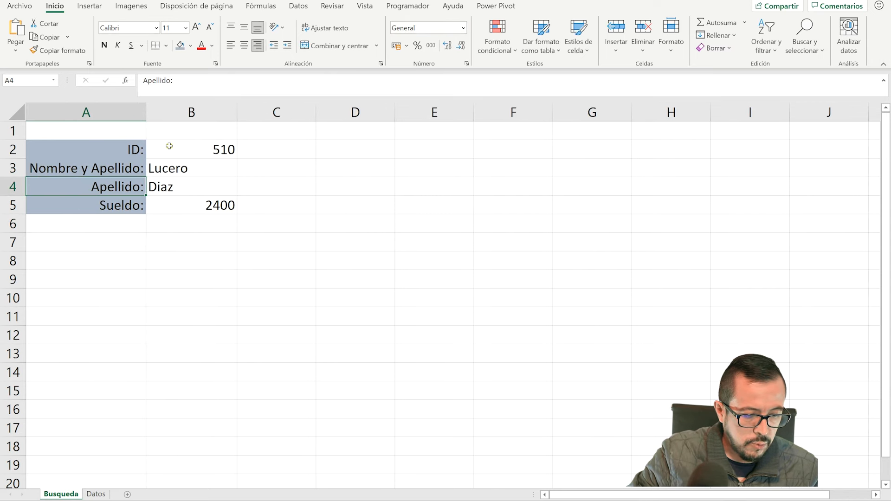
Copy the full text of the Apellido formula in B4 without changing the cell
{"action": "left_click", "coordinate": [191, 186]}
{"action": "left_click", "coordinate": [193, 172]}
{"action": "left_click", "coordinate": [195, 182]}
{"action": "left_click", "coordinate": [197, 172]}
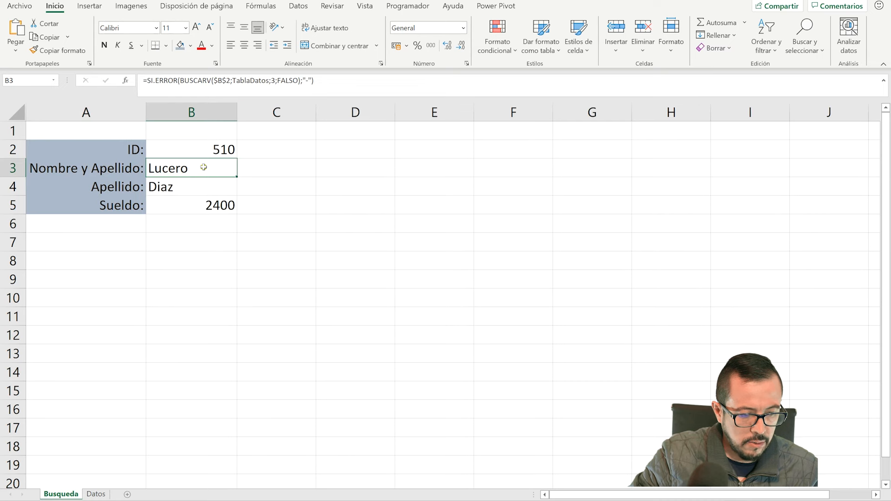
{"action": "left_click", "coordinate": [192, 189]}
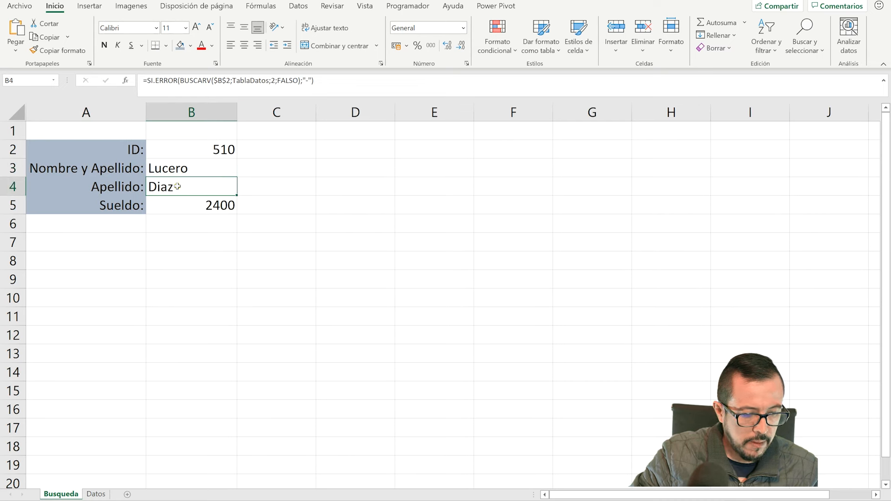
{"action": "left_click", "coordinate": [194, 171]}
{"action": "left_click", "coordinate": [192, 184]}
{"action": "double_click", "coordinate": [191, 186]}
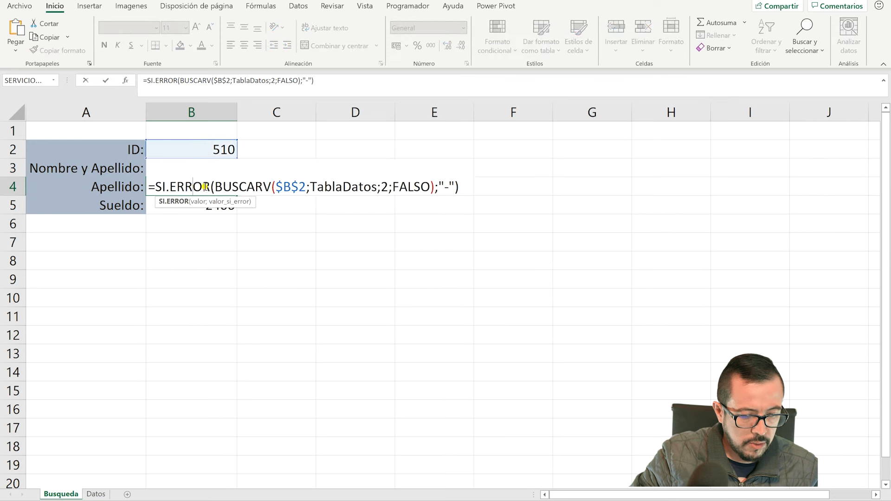
{"action": "left_click_drag", "start_coordinate": [460, 187], "coordinate": [123, 187]}
{"action": "key", "text": "ctrl+c"}
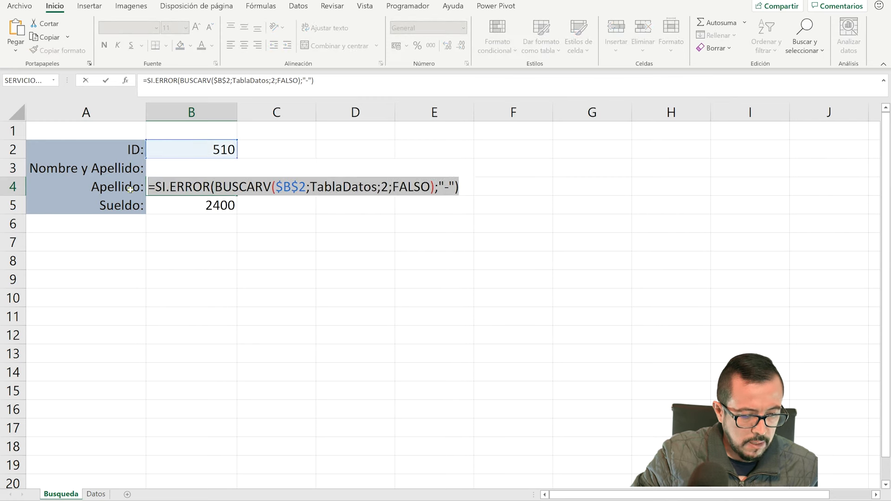
{"action": "key", "text": "Escape"}
Append &" "& and the copied Apellido formula, without its equals sign, to the B3 formula to join name and surname
{"action": "left_click", "coordinate": [202, 169]}
{"action": "double_click", "coordinate": [202, 169]}
{"action": "left_click", "coordinate": [469, 170]}
{"action": "type", "text": "&\" \""}
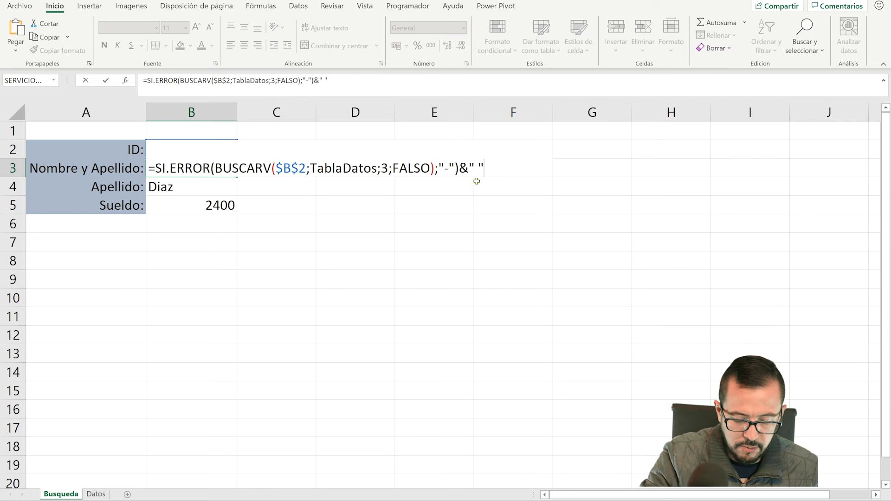
{"action": "type", "text": "&"}
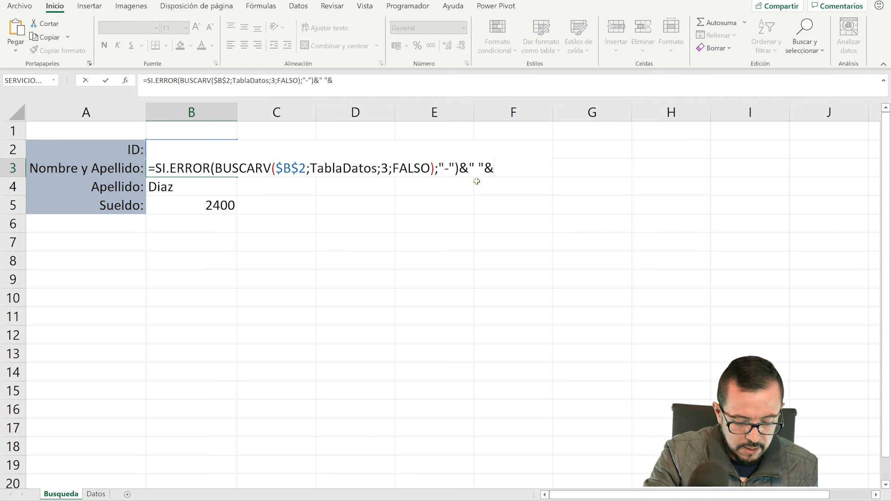
{"action": "key", "text": "ctrl+v"}
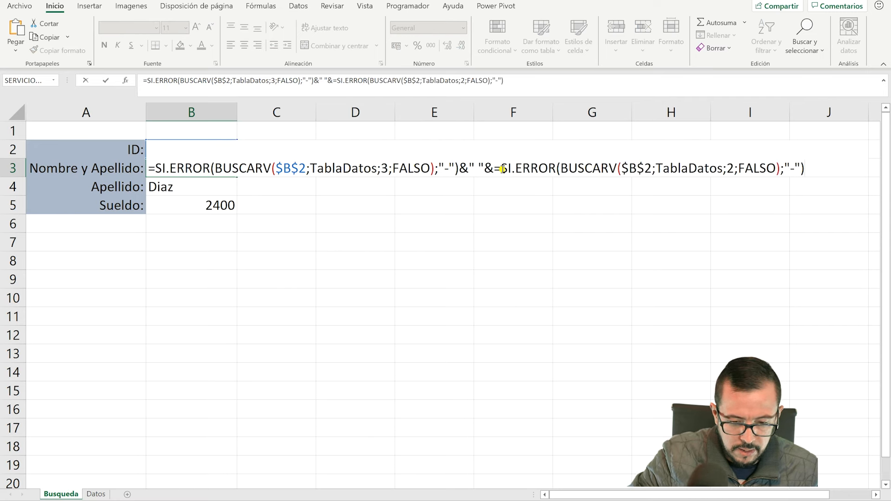
{"action": "left_click", "coordinate": [494, 170]}
{"action": "key", "text": "Delete"}
{"action": "key", "text": "Return"}
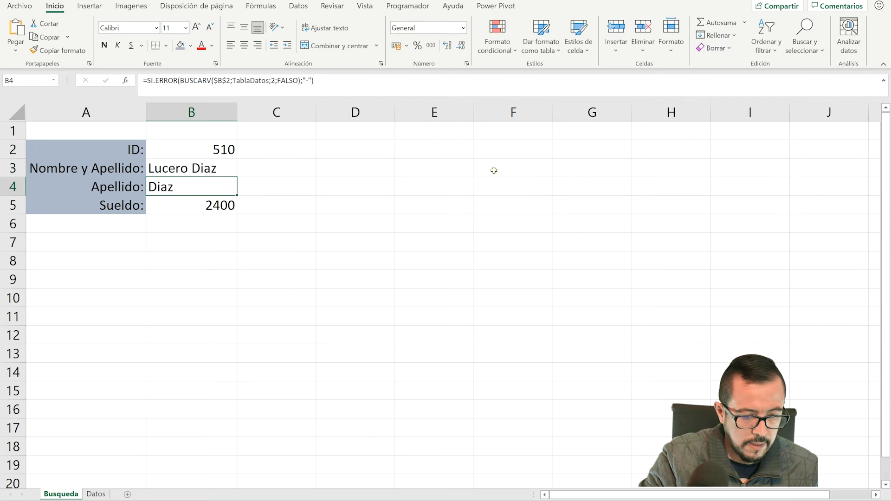
Delete the redundant Apellido row, row 4, from the search form
{"action": "right_click", "coordinate": [9, 189]}
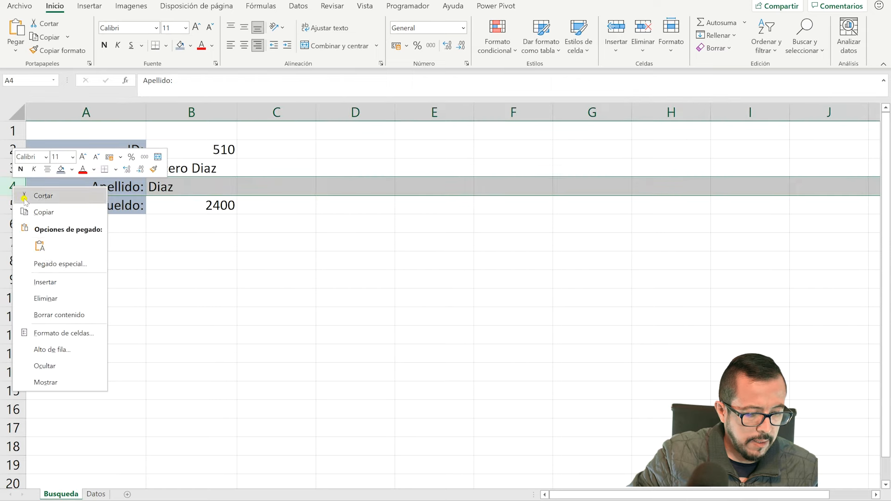
{"action": "left_click", "coordinate": [52, 296]}
{"action": "left_click", "coordinate": [184, 168]}
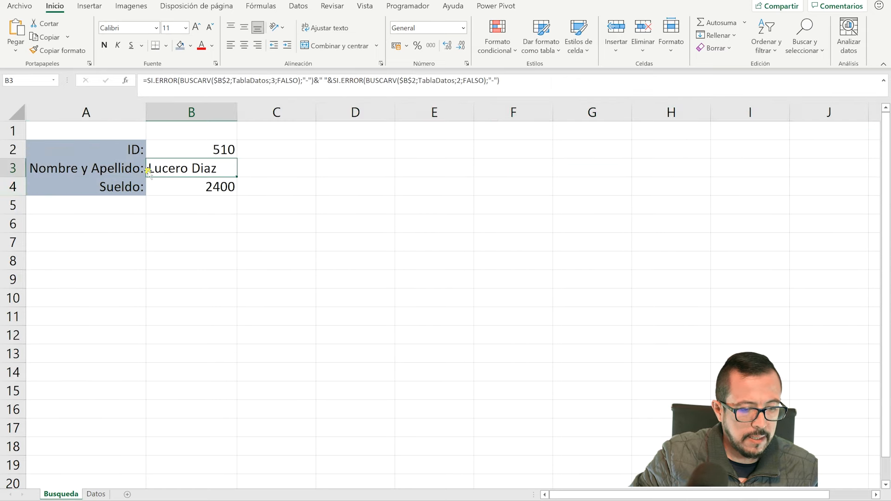
Consult the Datos sheet and enter a different employee ID in B2 of the Busqueda sheet
{"action": "left_click", "coordinate": [96, 495]}
{"action": "left_click", "coordinate": [135, 204]}
{"action": "left_click", "coordinate": [60, 183]}
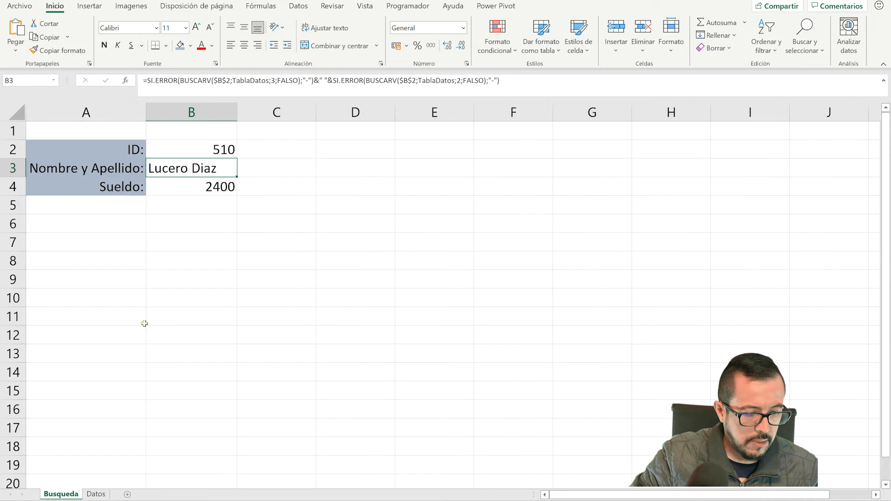
{"action": "left_click", "coordinate": [60, 494]}
{"action": "left_click", "coordinate": [208, 147]}
{"action": "type", "text": "507"}
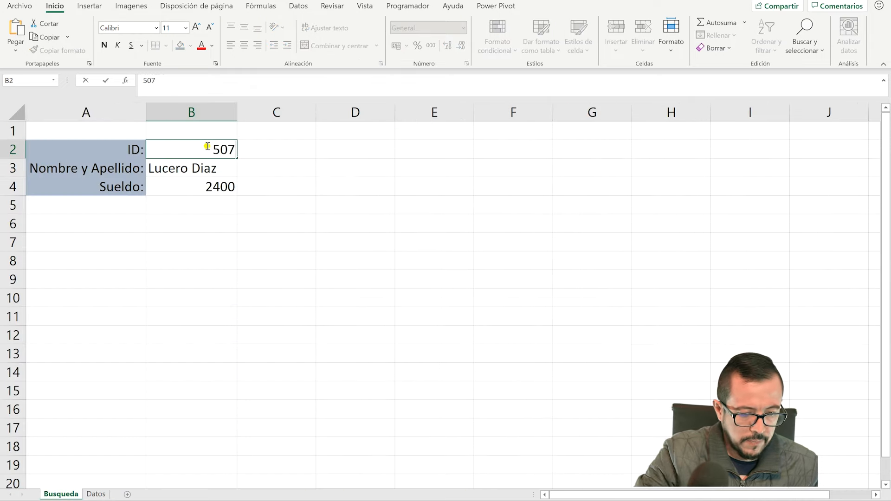
{"action": "key", "text": "Return"}
Apply the Contabilidad number format with the $ symbol to the Sueldo result in B4
{"action": "left_click", "coordinate": [206, 183]}
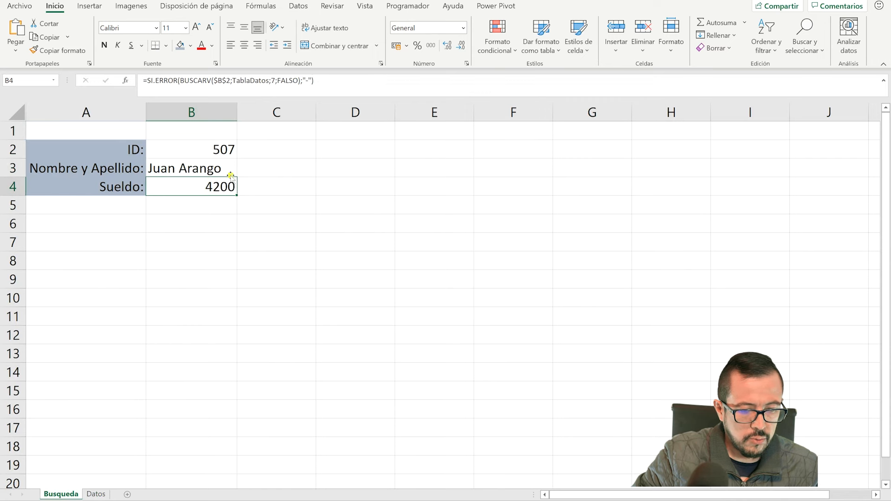
{"action": "left_click", "coordinate": [408, 47]}
{"action": "left_click", "coordinate": [425, 79]}
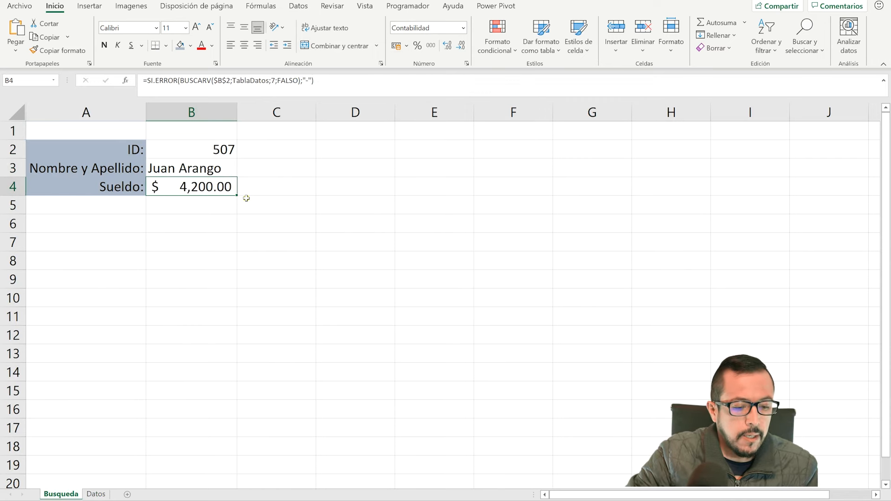
{"action": "left_click", "coordinate": [223, 171]}
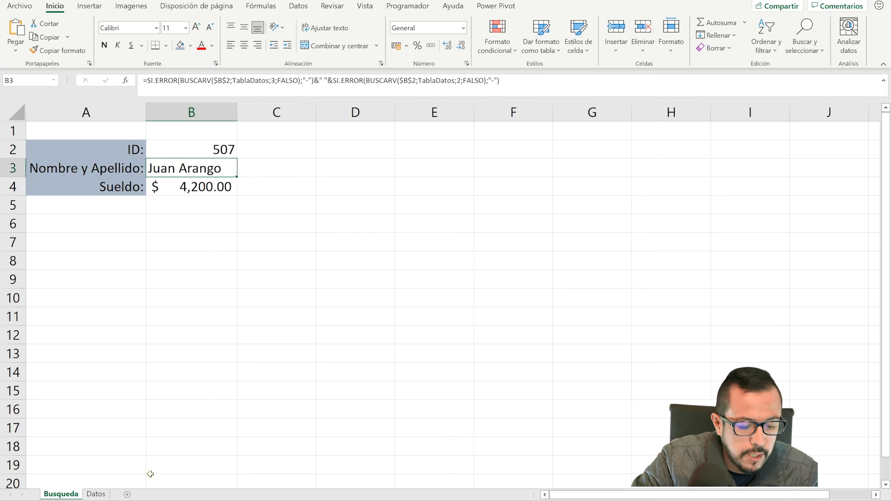
Switch to the Consulta workbook to examine its search form, and return to the Personal workbook
{"action": "left_click", "coordinate": [423, 500]}
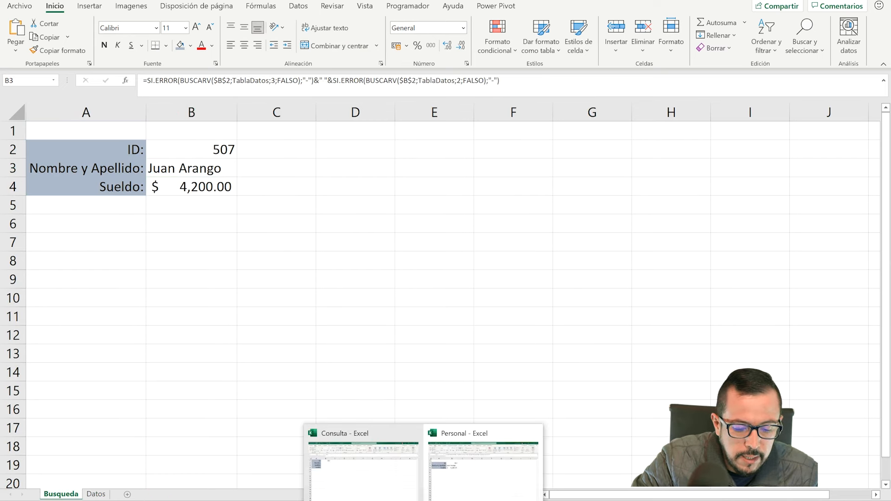
{"action": "left_click", "coordinate": [375, 477]}
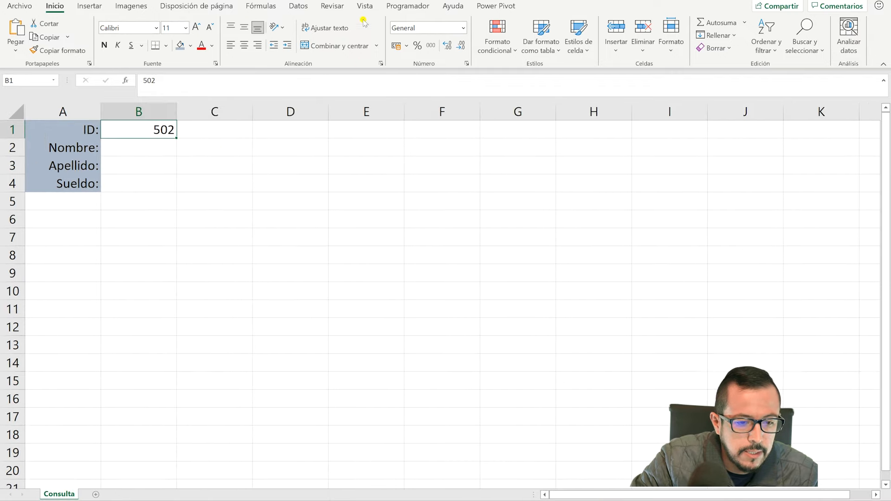
{"action": "left_click", "coordinate": [148, 162]}
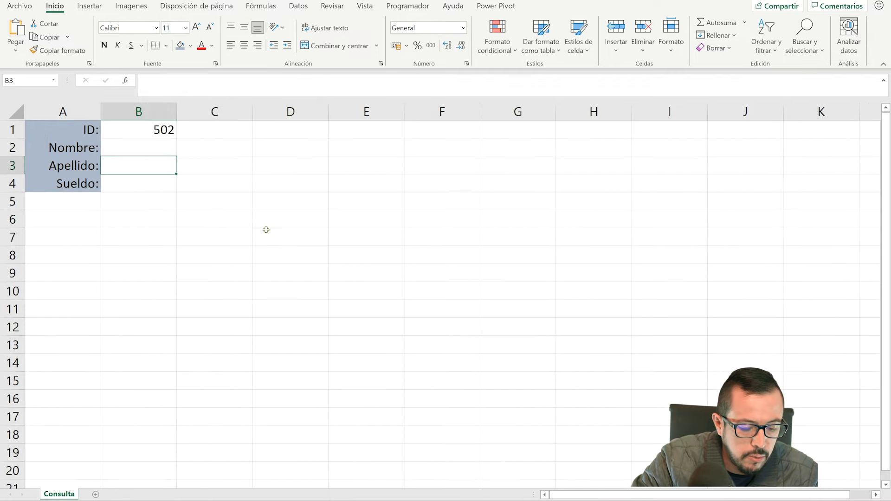
{"action": "left_click", "coordinate": [444, 485]}
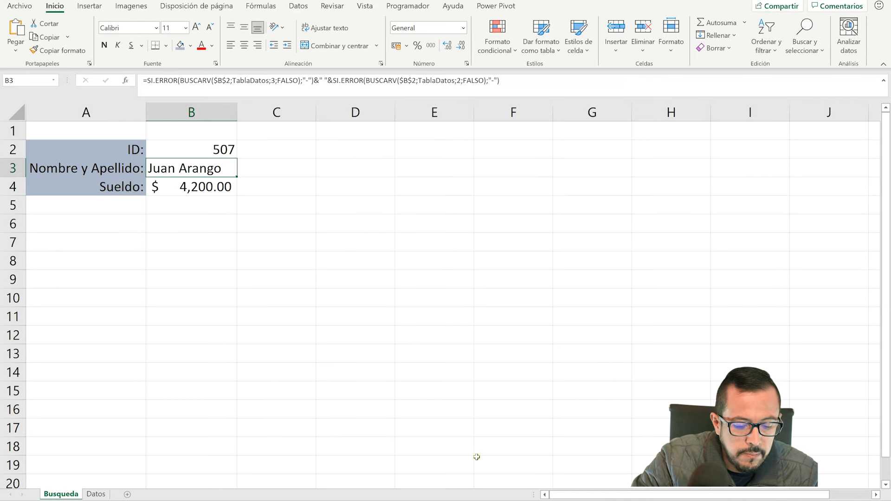
Shrink the Personal workbook window and place it beside the Consulta workbook so both are visible
{"action": "left_click", "coordinate": [424, 500]}
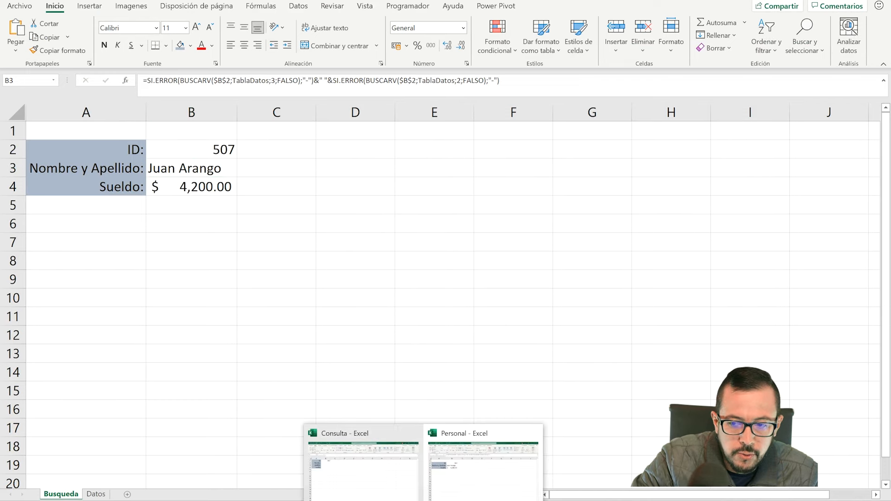
{"action": "key", "text": "super+Left"}
{"action": "left_click_drag", "start_coordinate": [215, 3], "coordinate": [459, 0]}
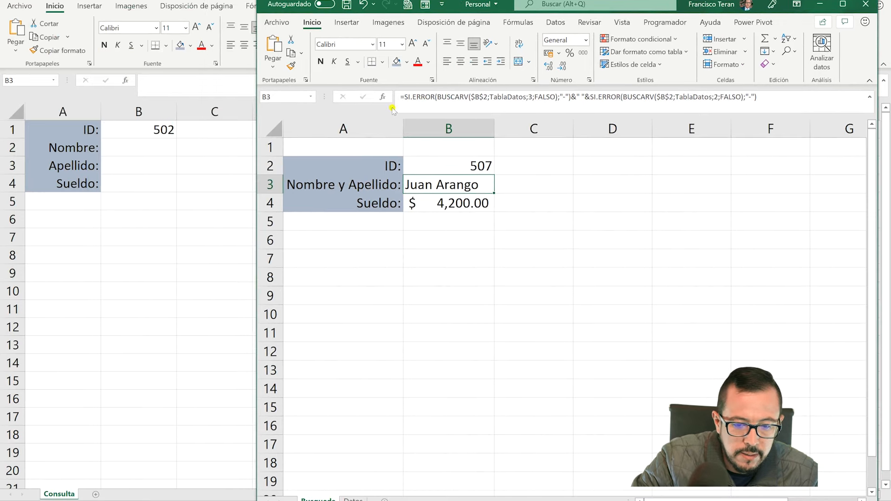
Show the Personal workbook's Datos sheet, and start a BUSCARV formula in the Nombre cell B2 of the Consulta workbook
{"action": "left_click", "coordinate": [353, 499]}
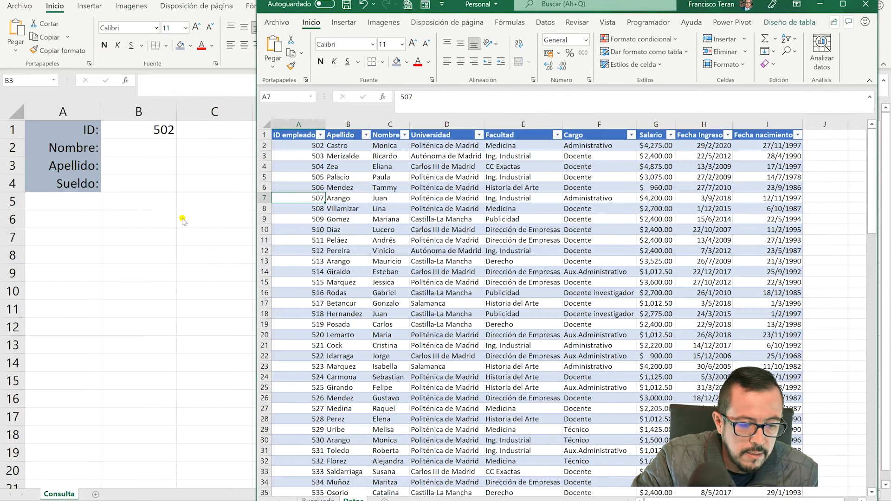
{"action": "key", "text": "alt+Tab"}
{"action": "left_click", "coordinate": [152, 142]}
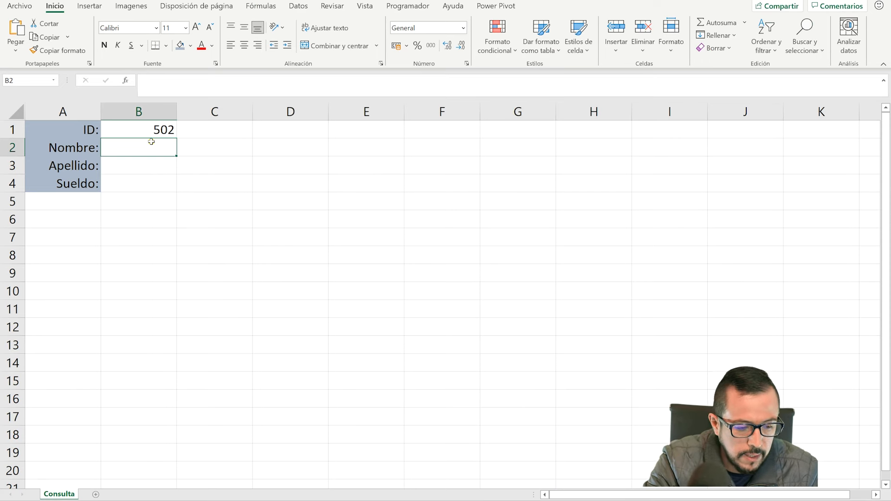
{"action": "type", "text": "=buscarv"}
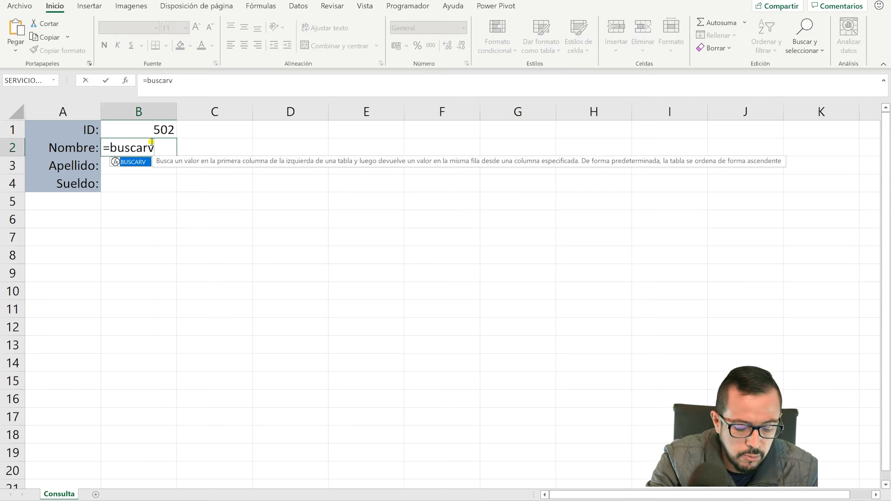
{"action": "type", "text": "("}
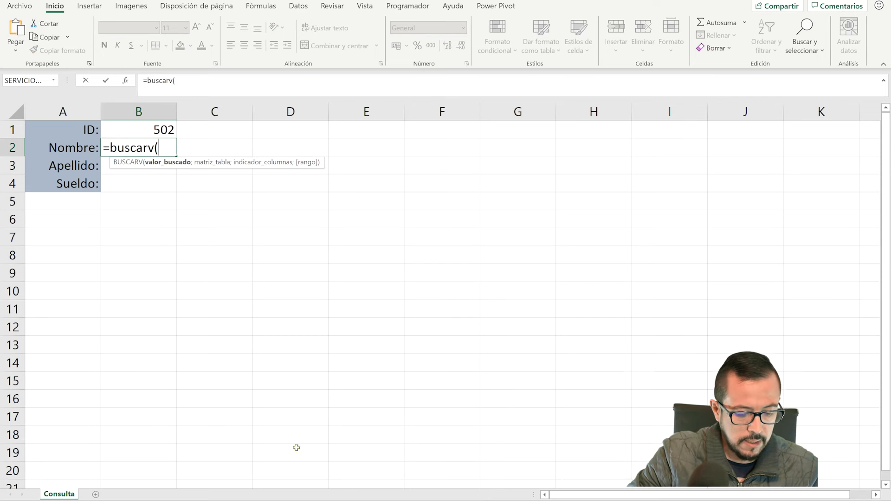
Switch to File Explorer to check the path of the Universidad folder containing Personal, and return to the formula
{"action": "key", "text": "alt+Tab"}
{"action": "left_click", "coordinate": [370, 166]}
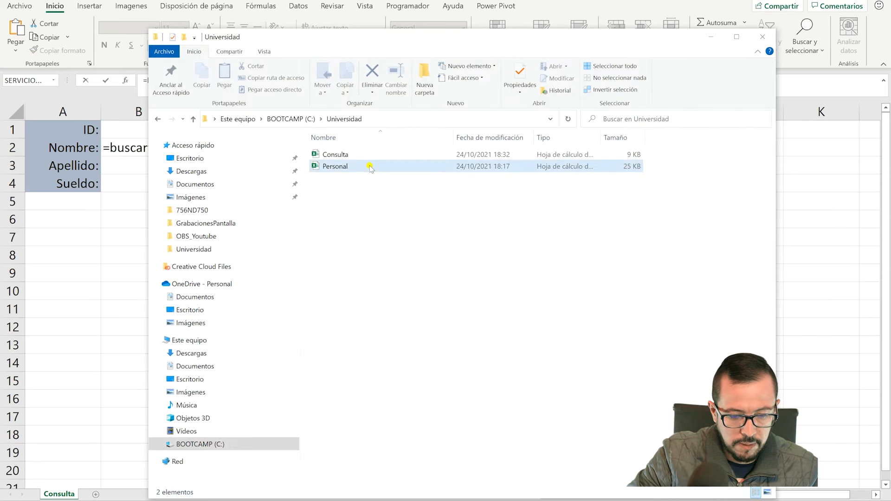
{"action": "left_click", "coordinate": [346, 119]}
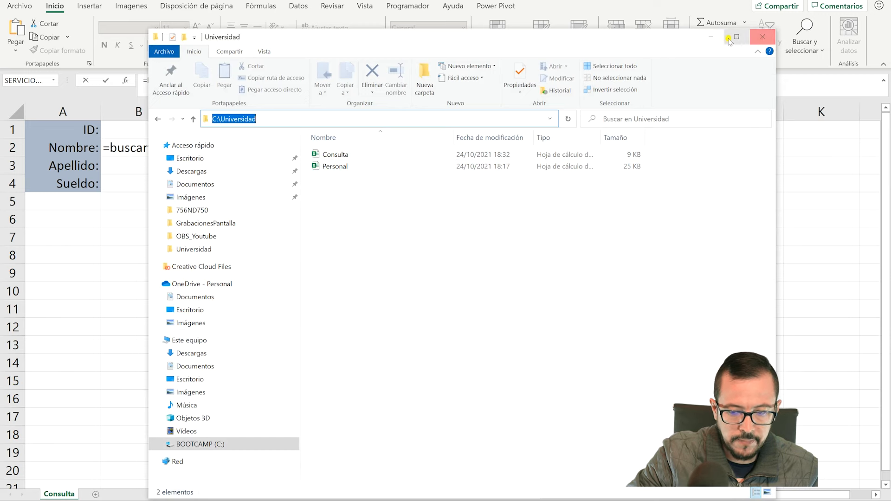
{"action": "left_click", "coordinate": [712, 37]}
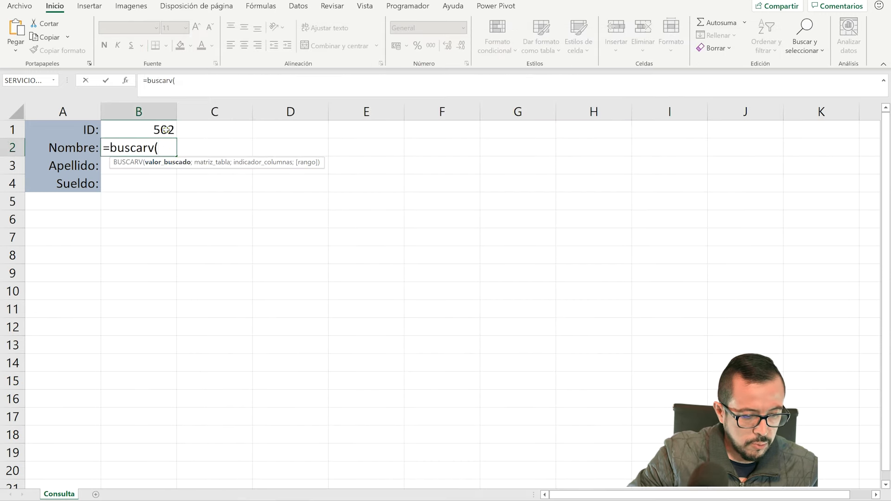
Use B1 as the lookup value and begin the table argument with the external reference 'c:\Universidad\Personal.xlsx'!
{"action": "left_click", "coordinate": [165, 129]}
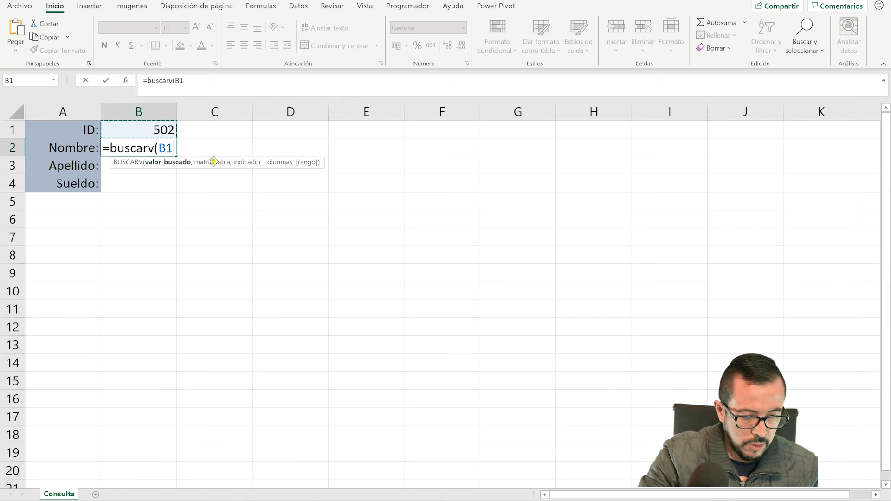
{"action": "type", "text": ";"}
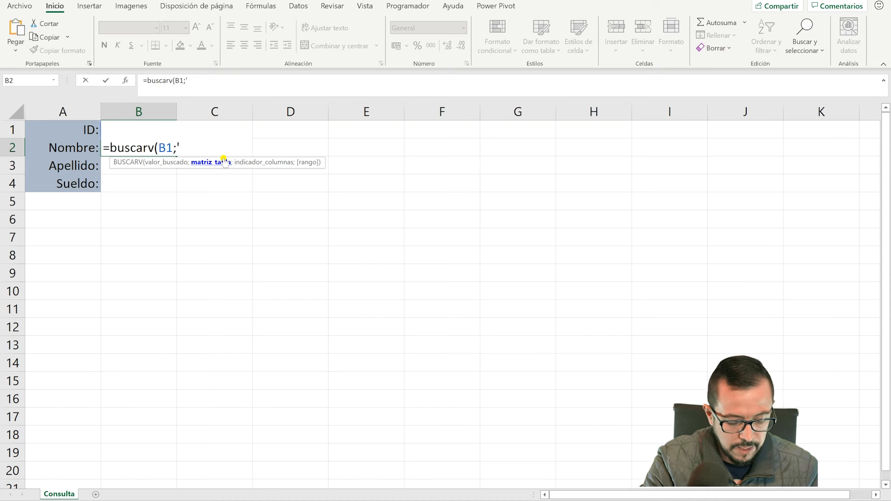
{"action": "type", "text": "c:"}
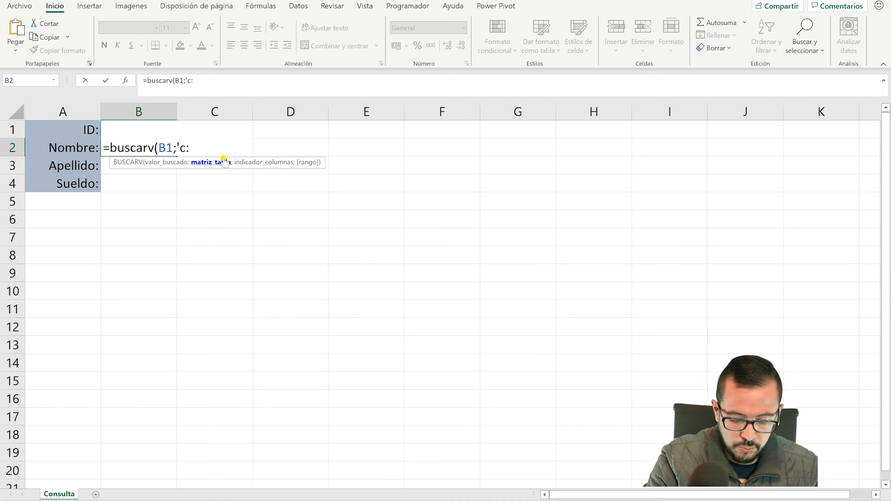
{"action": "type", "text": "\\"}
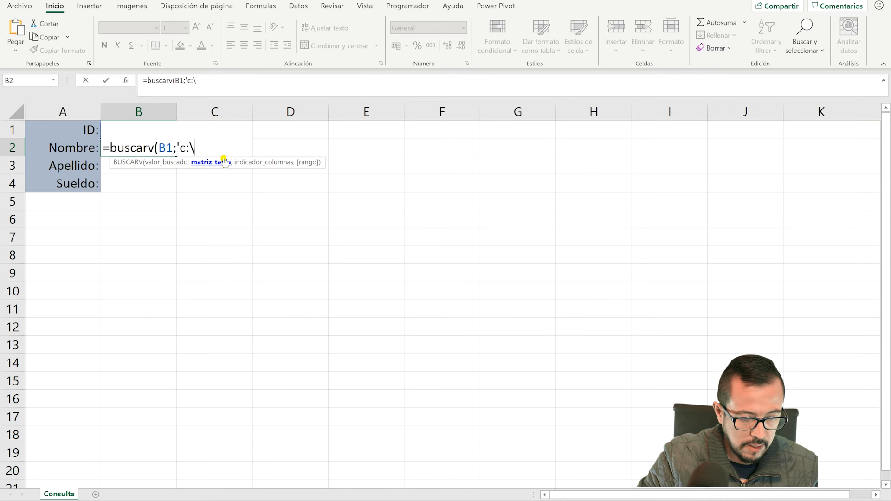
{"action": "type", "text": "Universidad"}
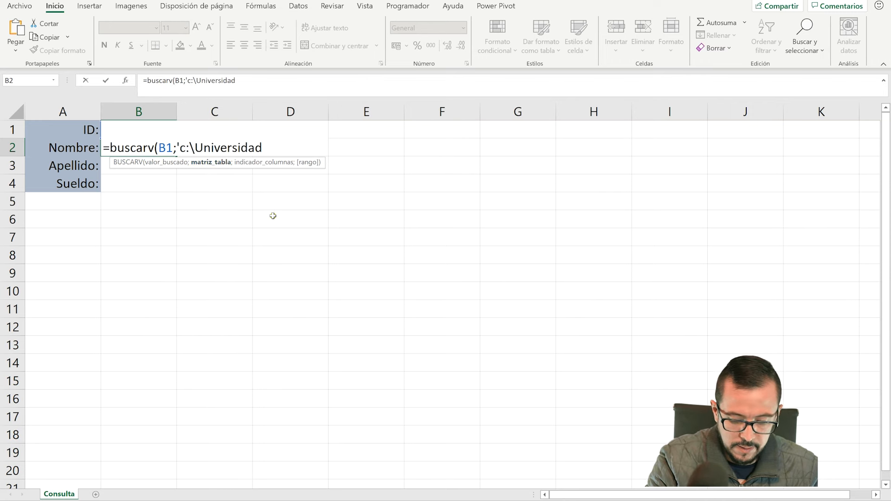
{"action": "type", "text": "\\Personal.xlsx'!"}
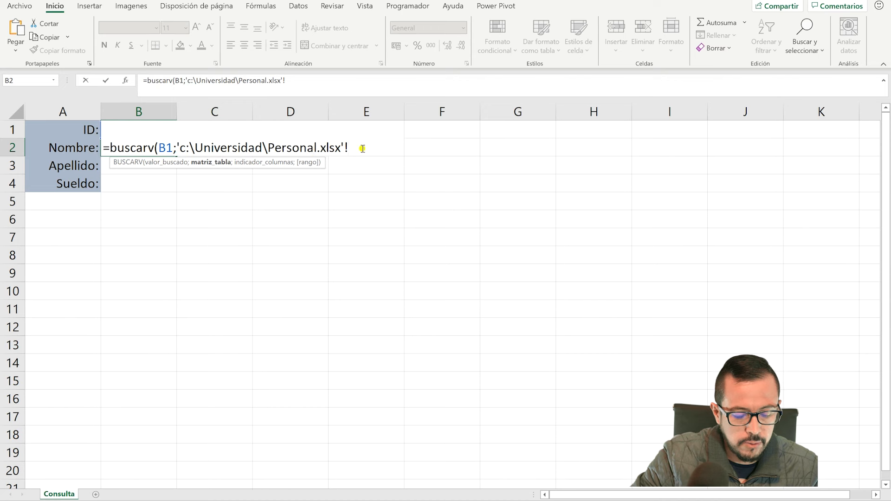
Complete the BUSCARV formula in B2 with TablaDatos[#Todo] as the table, column 3 and FALSO for exact match
{"action": "type", "text": "ablaDatos"}
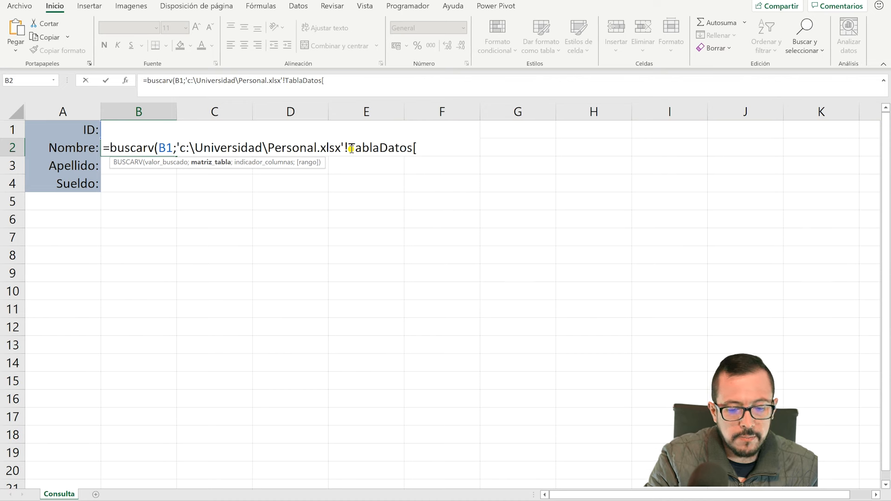
{"action": "type", "text": "[#"}
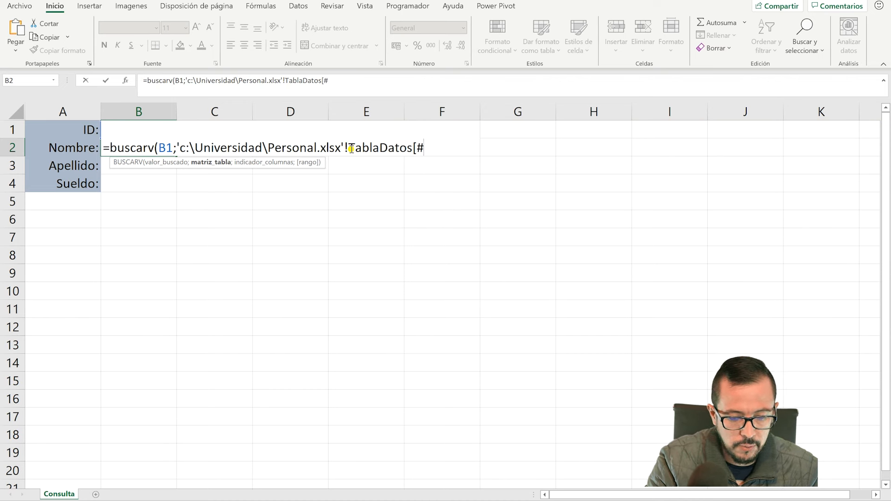
{"action": "type", "text": "Todo"}
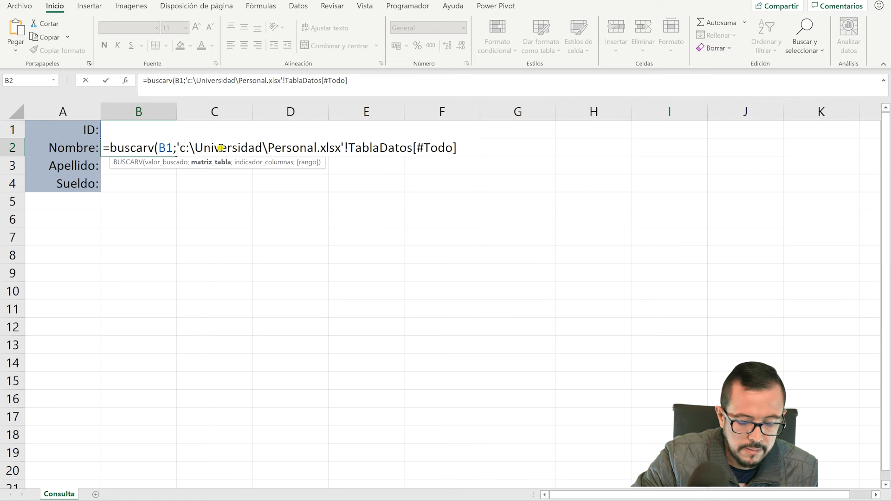
{"action": "type", "text": ";"}
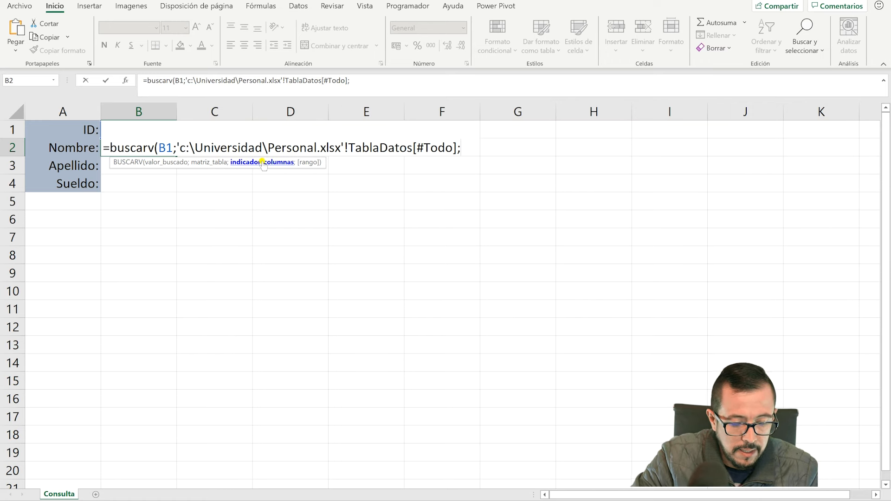
{"action": "type", "text": "3;"}
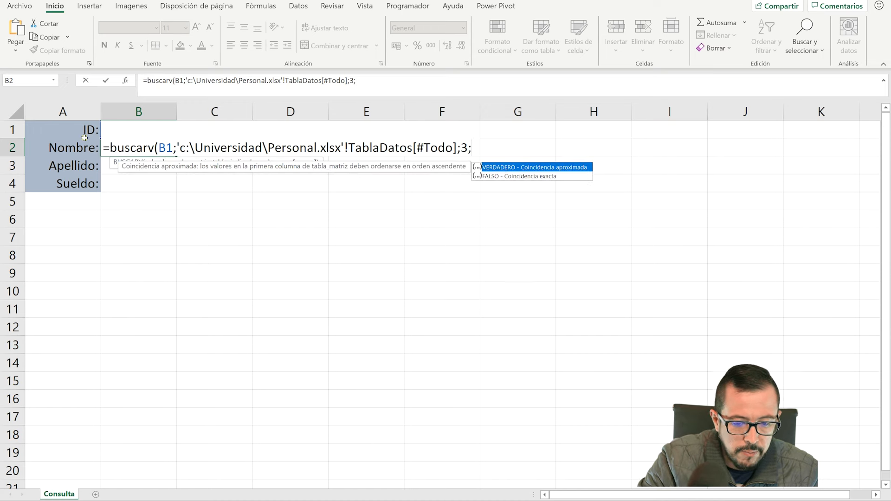
{"action": "key", "text": "Down"}
{"action": "key", "text": "Tab"}
{"action": "key", "text": "Return"}
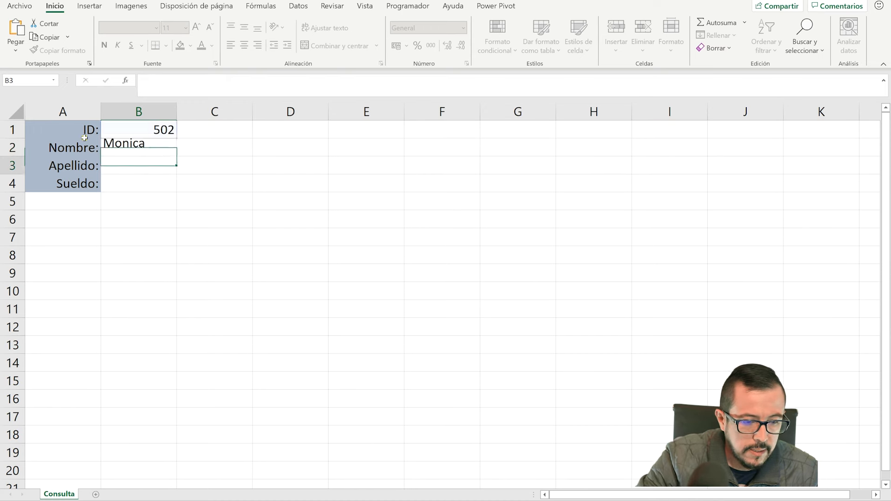
Inspect the formula in B2 and compare its result with the Datos sheet of the Personal workbook
{"action": "left_click", "coordinate": [146, 149]}
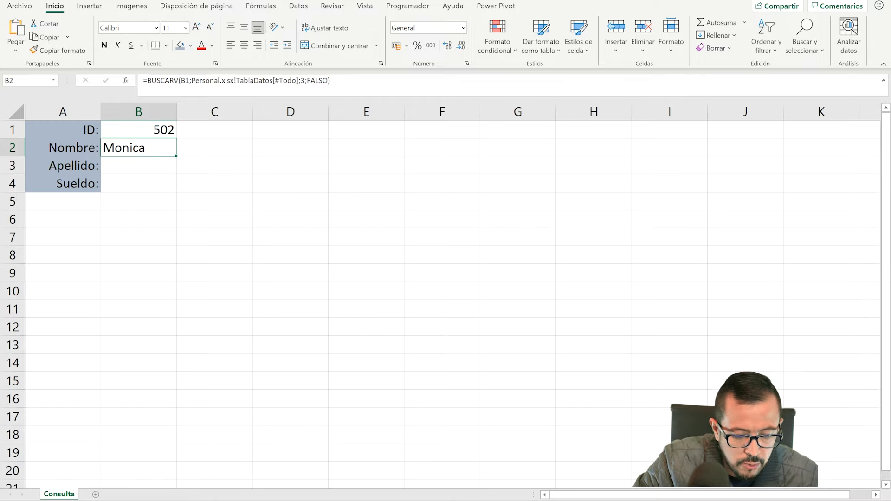
{"action": "key", "text": "alt+Tab"}
{"action": "left_click_drag", "start_coordinate": [685, 2], "coordinate": [691, 0]}
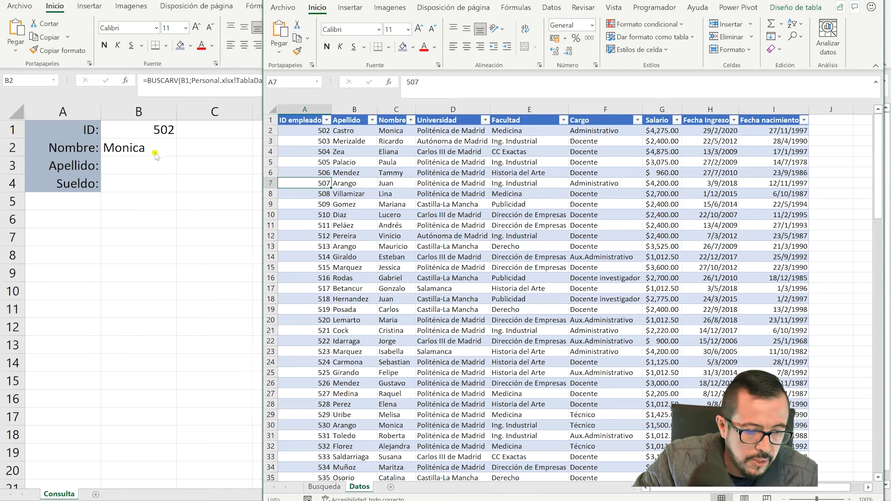
{"action": "left_click", "coordinate": [156, 155]}
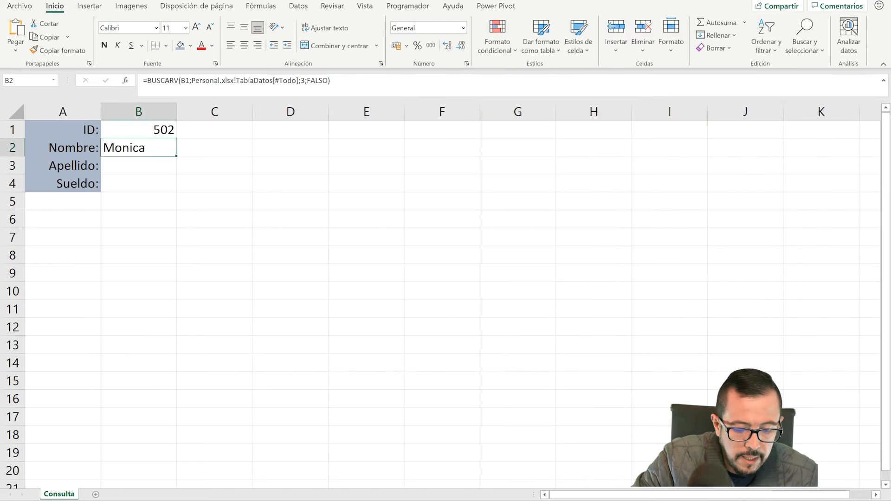
Close the Personal workbook, saving its changes, and return to the Consulta workbook
{"action": "left_click", "coordinate": [473, 464]}
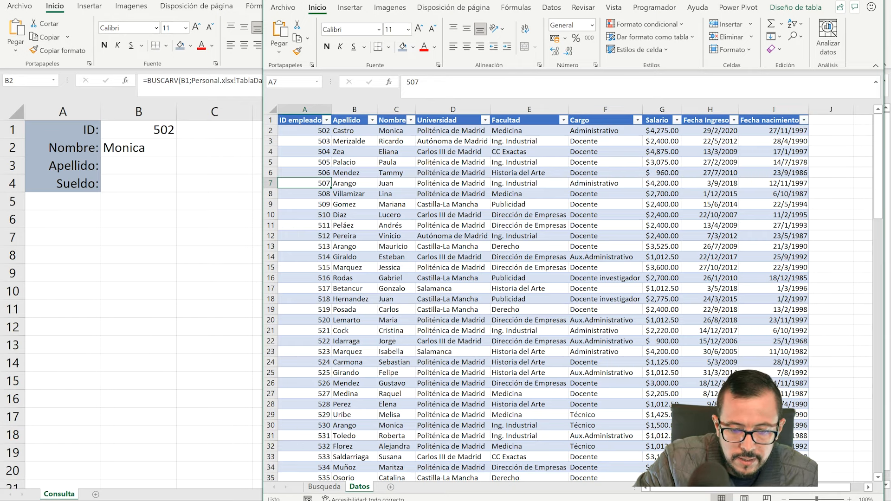
{"action": "left_click", "coordinate": [878, 1]}
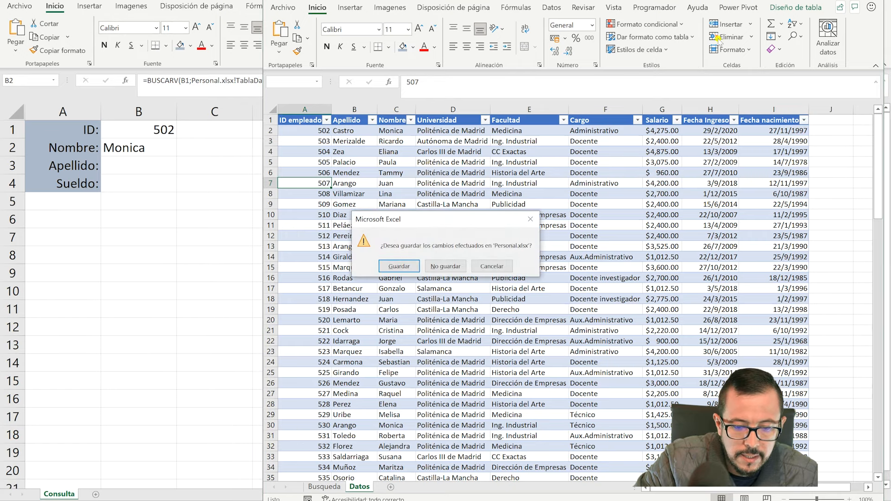
{"action": "left_click", "coordinate": [400, 267]}
{"action": "left_click", "coordinate": [258, 189]}
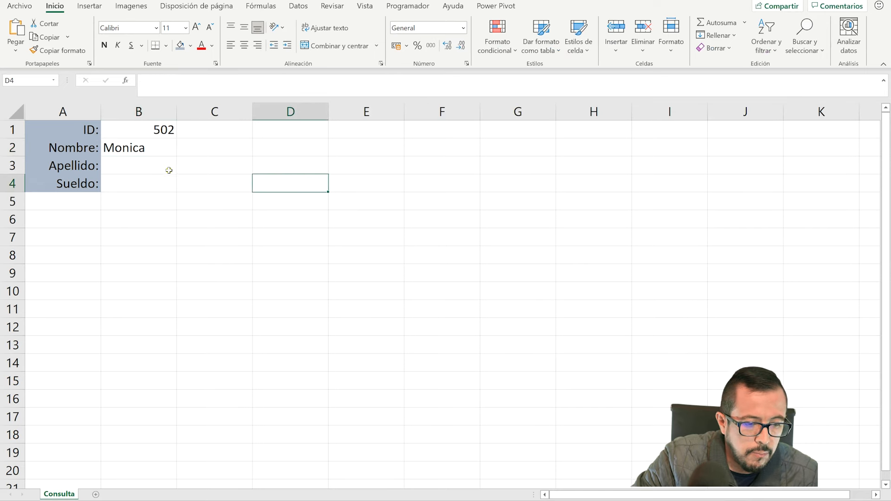
Clear the lookup formula from the Nombre cell B2
{"action": "left_click", "coordinate": [137, 151]}
{"action": "key", "text": "BackSpace"}
{"action": "left_click_drag", "start_coordinate": [154, 172], "coordinate": [152, 182]}
Start a new BUSCARV formula in B2 with B1 as the lookup value, consulting the Universidad folder for the workbook location
{"action": "left_click", "coordinate": [151, 149]}
{"action": "type", "text": "=buscarv("}
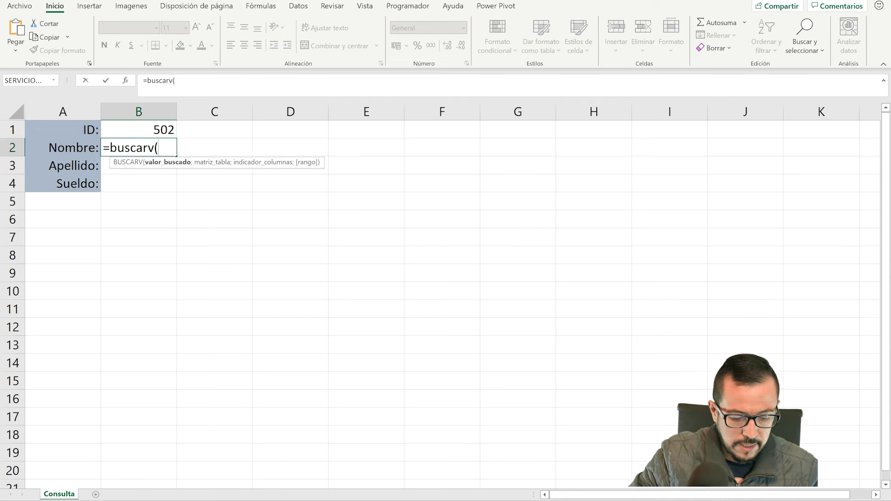
{"action": "key", "text": "alt+Tab"}
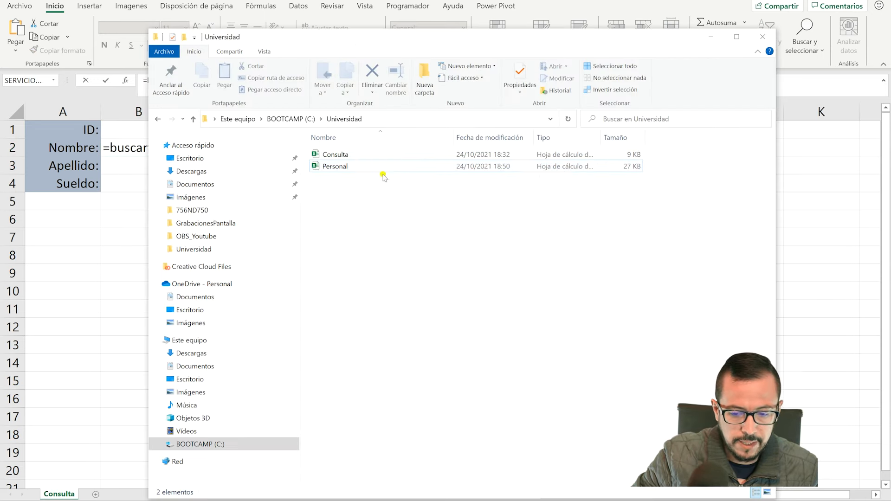
{"action": "left_click", "coordinate": [709, 38]}
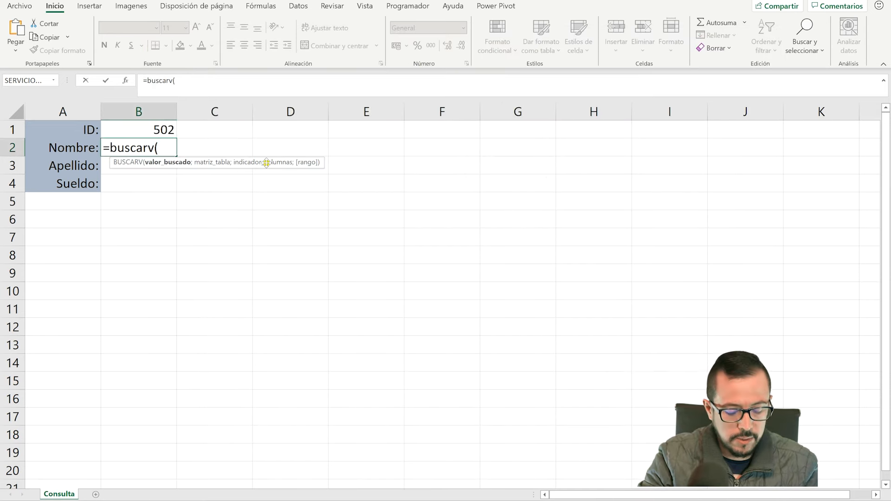
{"action": "left_click", "coordinate": [148, 131]}
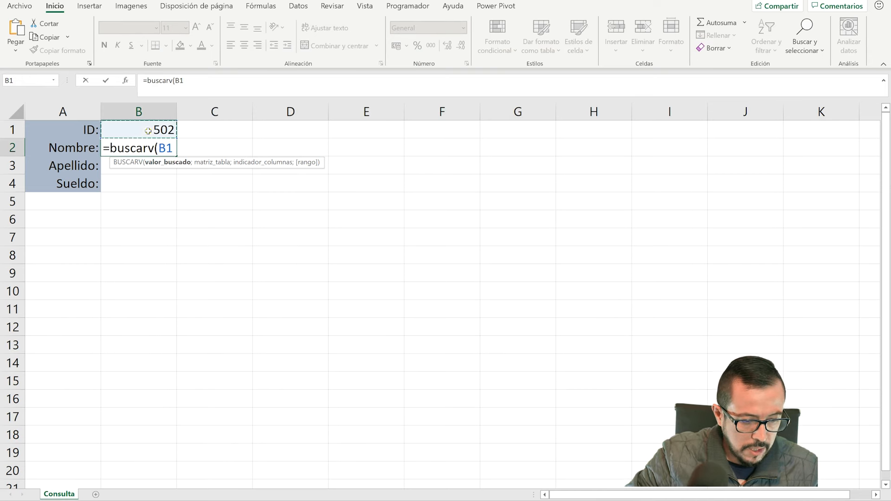
{"action": "type", "text": ";'"}
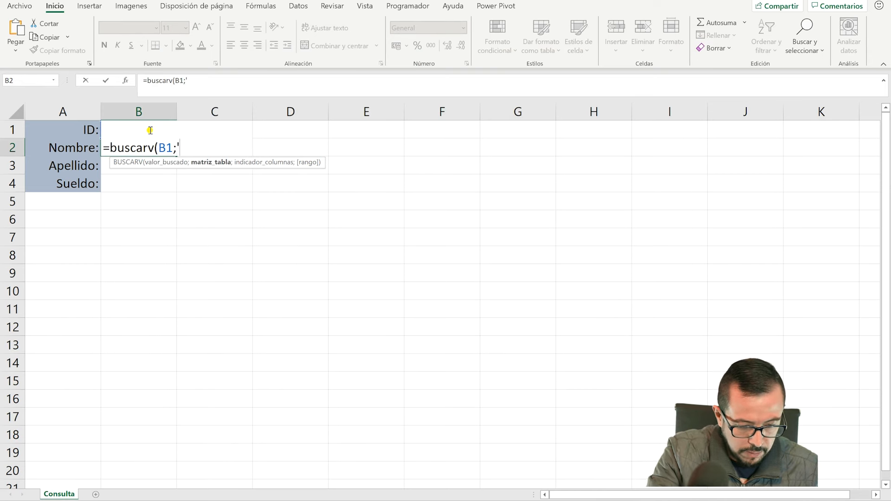
Enter the workbook path 'C:\Universidad\Personal.xlsx'! as the start of the table argument in B2's BUSCARV formula
{"action": "type", "text": "C:\\"}
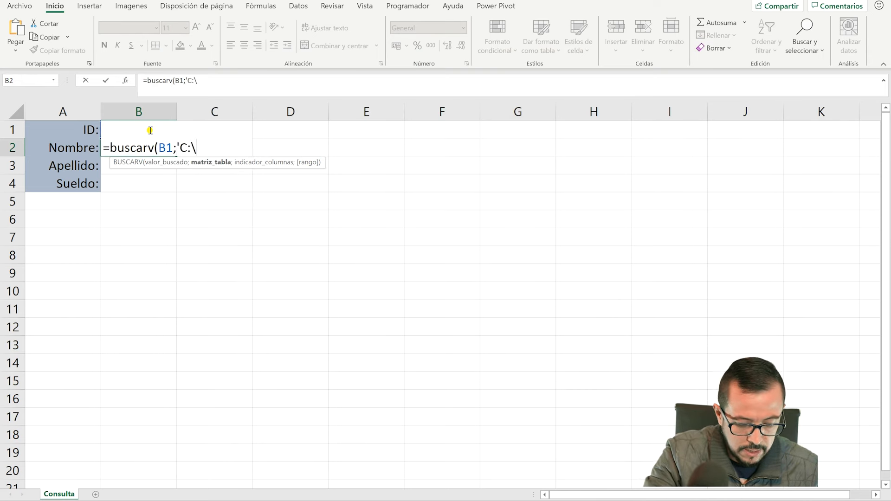
{"action": "type", "text": "Uniiversidad"}
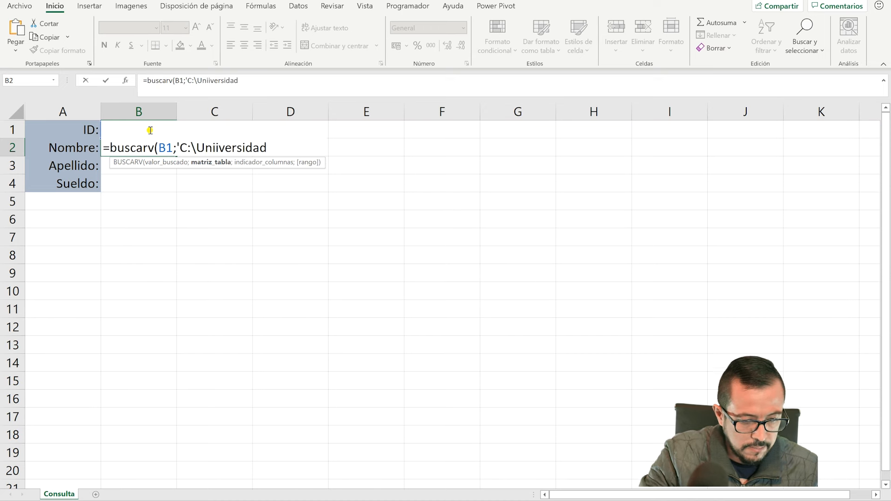
{"action": "left_click", "coordinate": [222, 148]}
{"action": "key", "text": "BackSpace"}
{"action": "left_click", "coordinate": [274, 148]}
{"action": "type", "text": "\\Personal"}
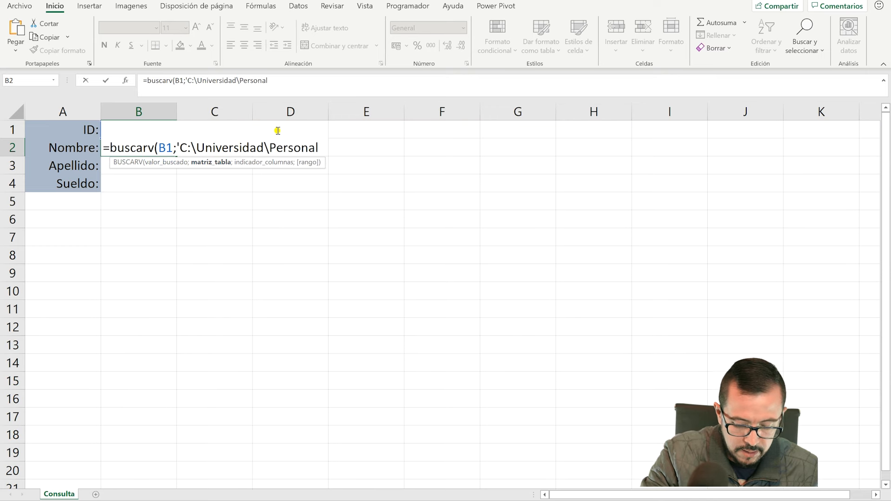
{"action": "type", "text": ".xlsx'!"}
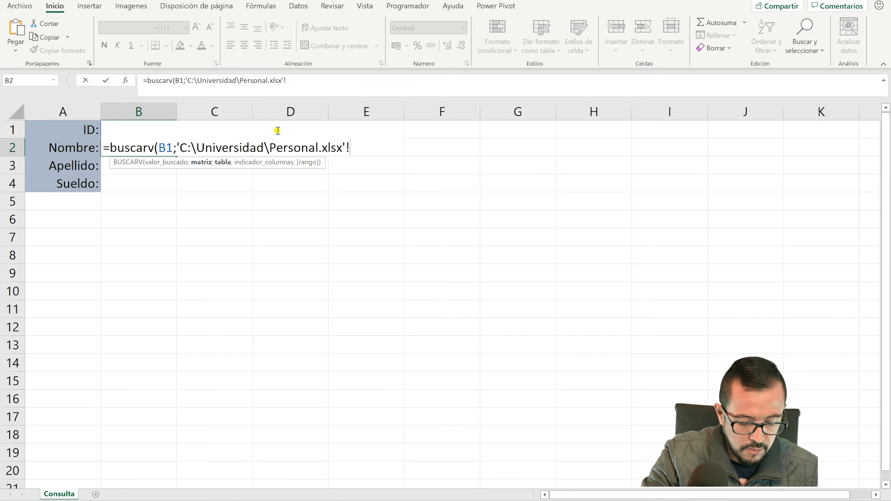
Complete the B2 formula with TablaDatos[#Todo] as the table, column index 3 and FALSO for an exact match
{"action": "type", "text": "TablaDatos"}
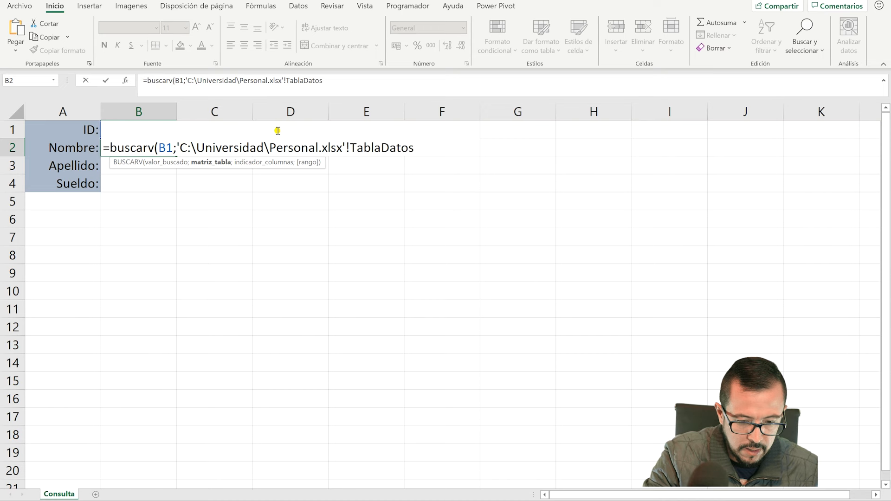
{"action": "type", "text": "[#Todo"}
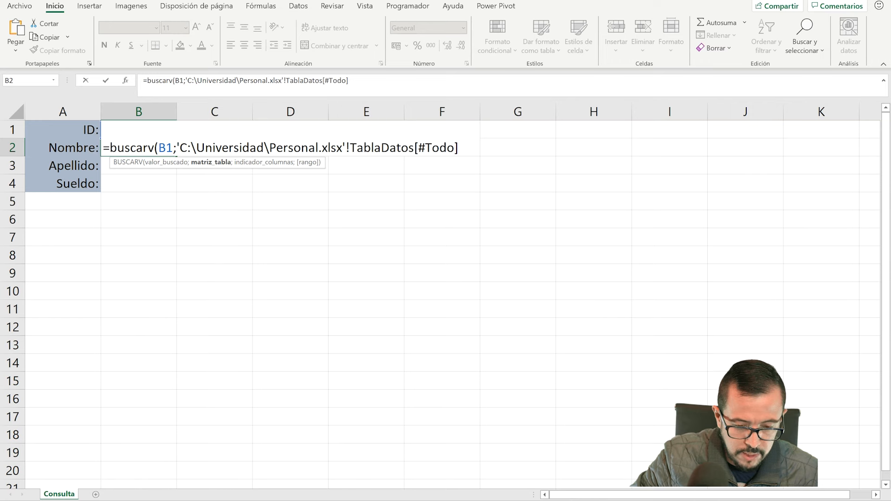
{"action": "type", "text": "];"}
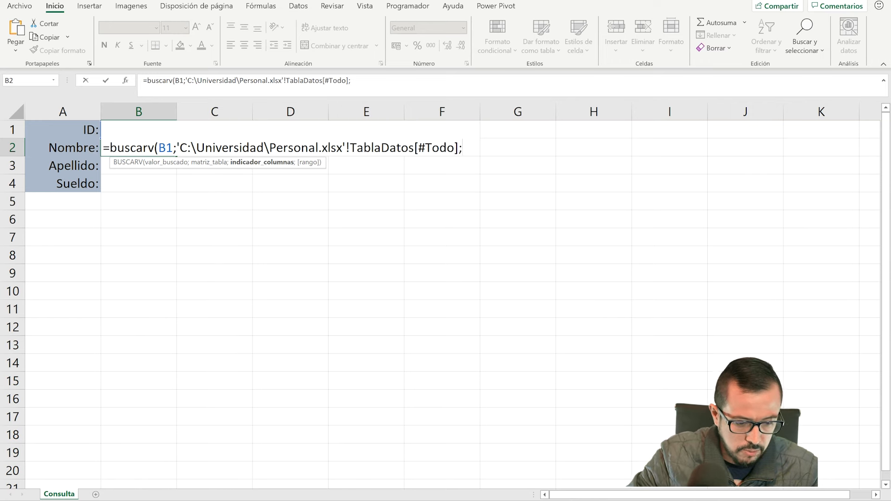
{"action": "type", "text": "3"}
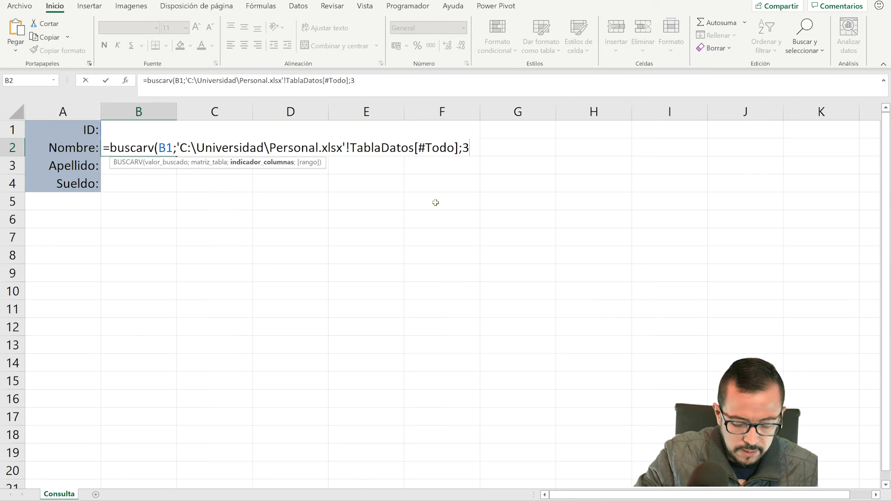
{"action": "type", "text": ";"}
{"action": "key", "text": "Down"}
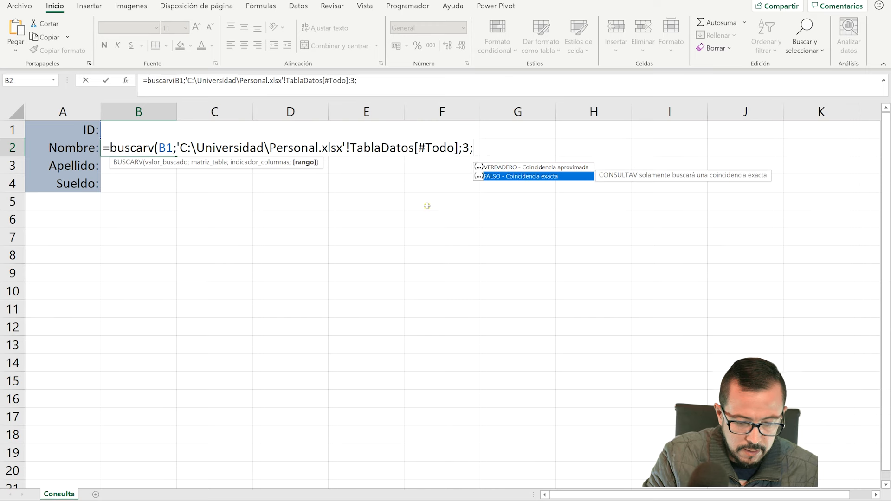
{"action": "key", "text": "Tab"}
{"action": "key", "text": "Return"}
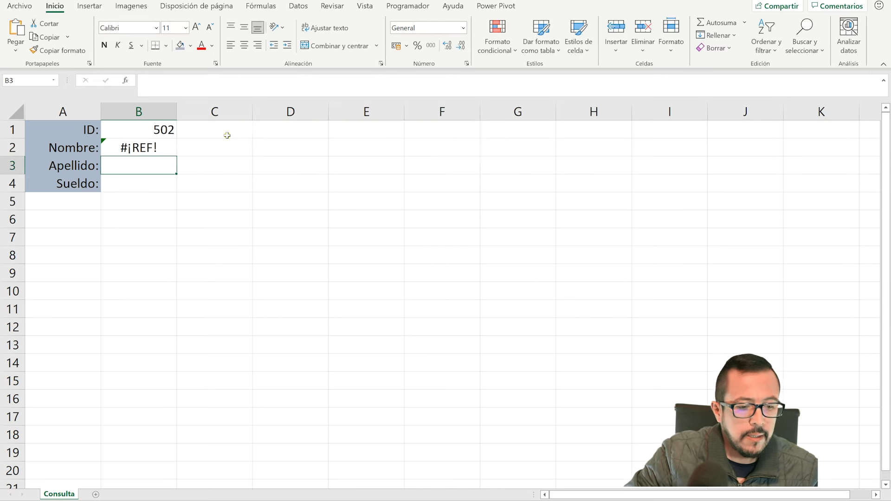
Open the Personal workbook from the Universidad folder and place its window beside the Consulta workbook
{"action": "left_click", "coordinate": [156, 148]}
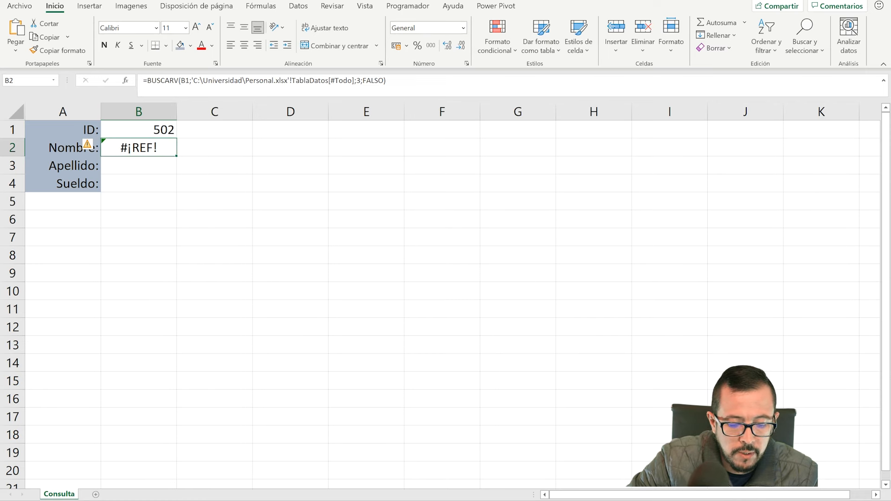
{"action": "key", "text": "alt+Tab"}
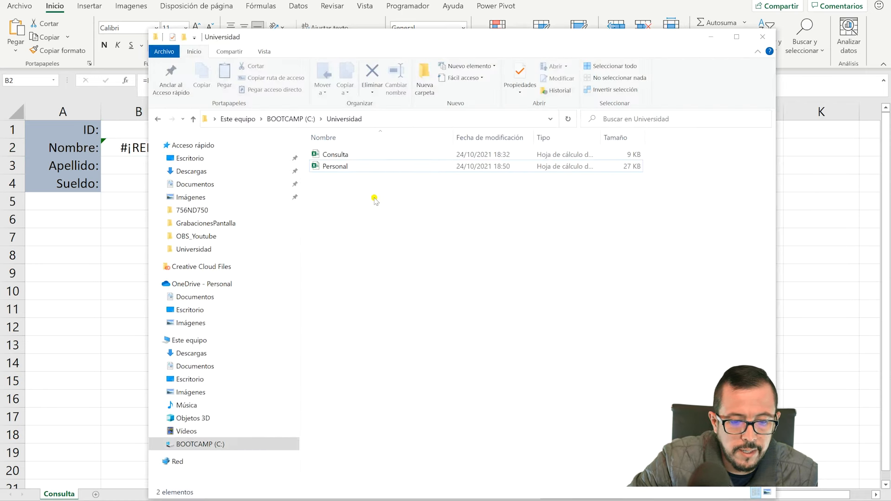
{"action": "left_click", "coordinate": [320, 167]}
{"action": "key", "text": "alt+Tab"}
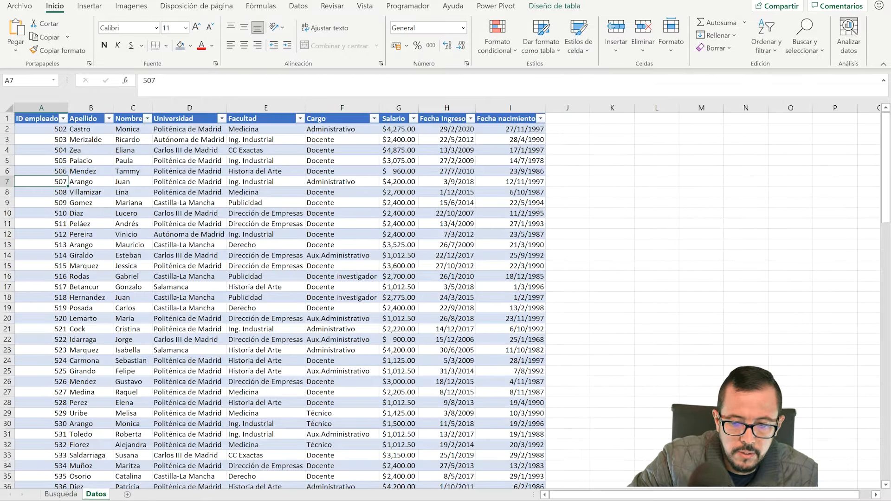
{"action": "left_click", "coordinate": [858, 1]}
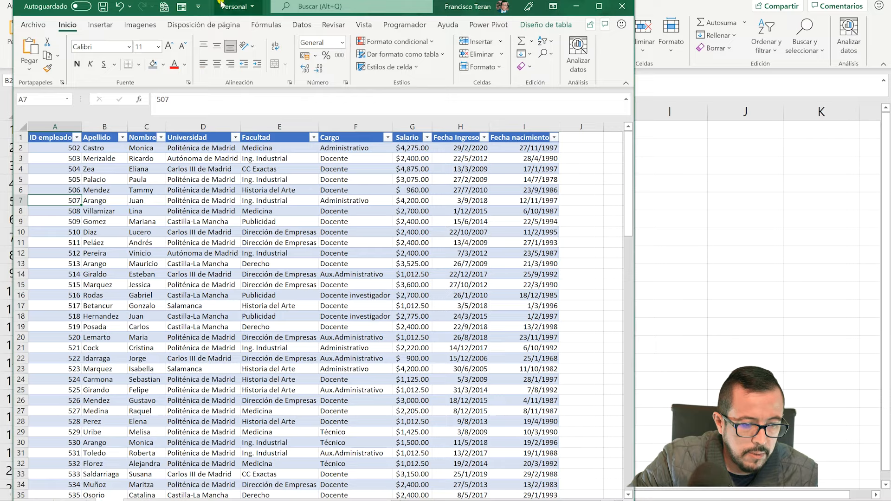
{"action": "left_click_drag", "start_coordinate": [219, 5], "coordinate": [466, 5]}
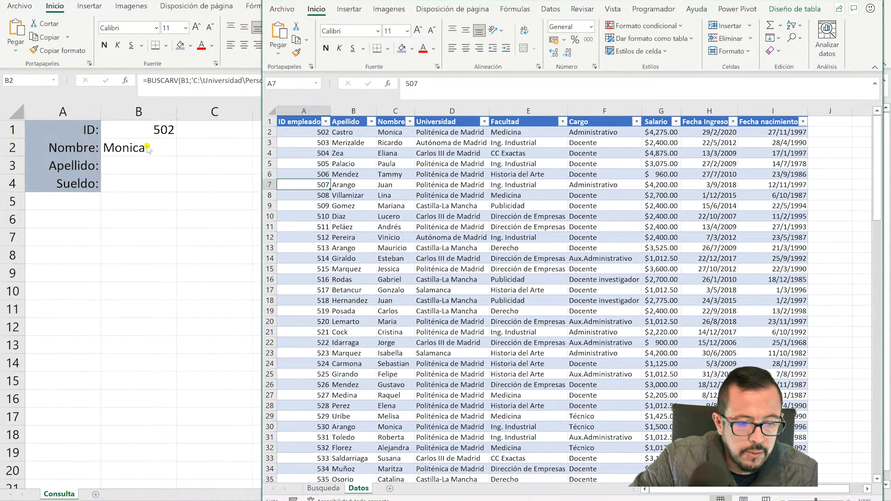
Test the Nombre lookup by entering two other existing employee IDs in B1 of Consulta, one after the other
{"action": "left_click", "coordinate": [156, 148]}
{"action": "key", "text": "Up"}
{"action": "type", "text": "50"}
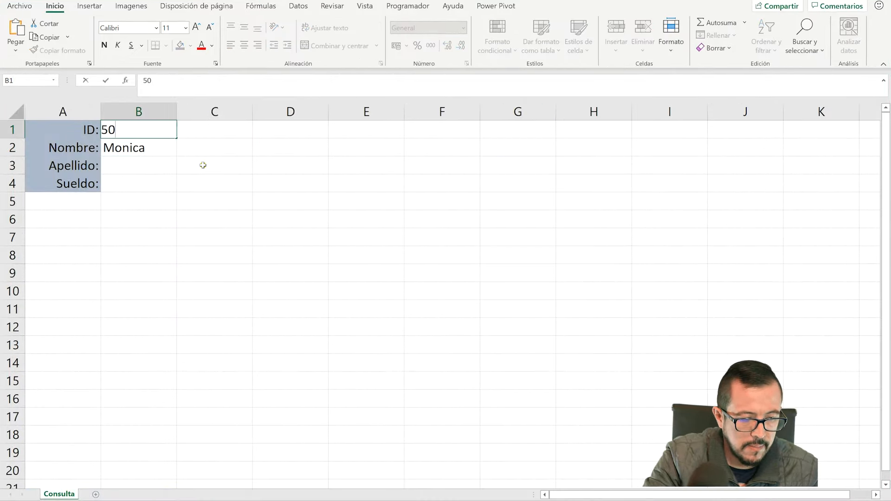
{"action": "key", "text": "BackSpace"}
{"action": "type", "text": "10"}
{"action": "key", "text": "Return"}
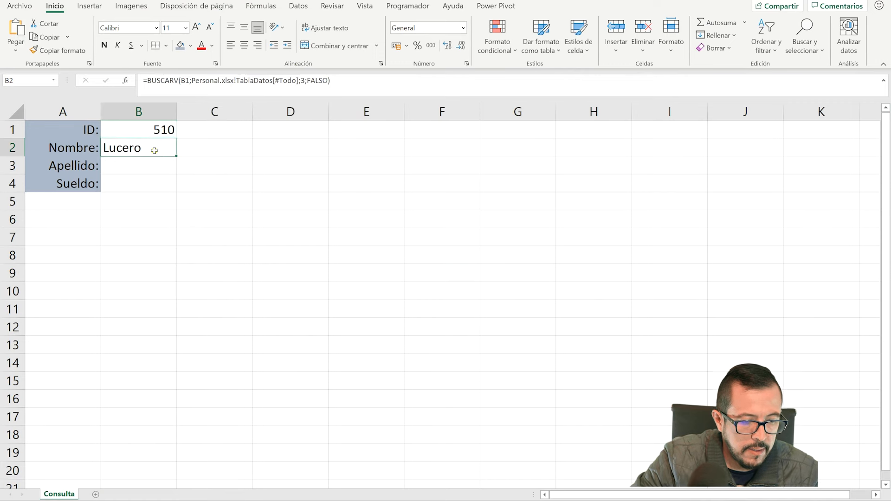
{"action": "left_click", "coordinate": [156, 130]}
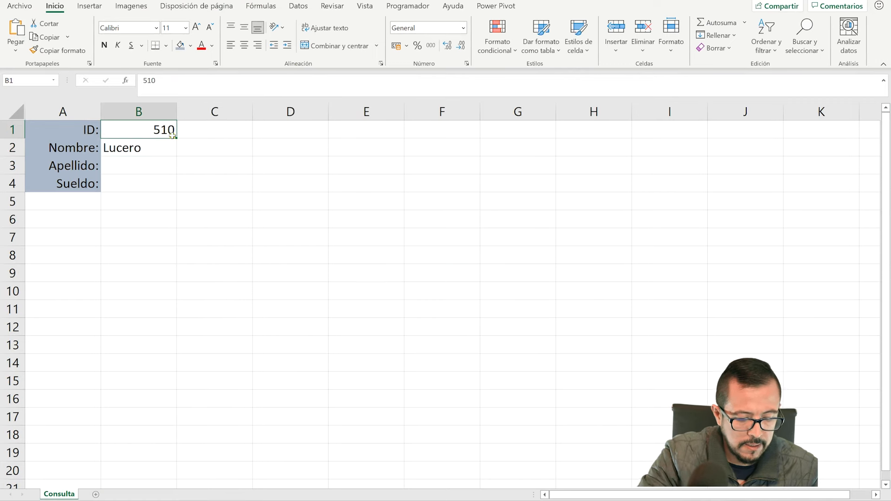
{"action": "type", "text": "520"}
{"action": "key", "text": "Return"}
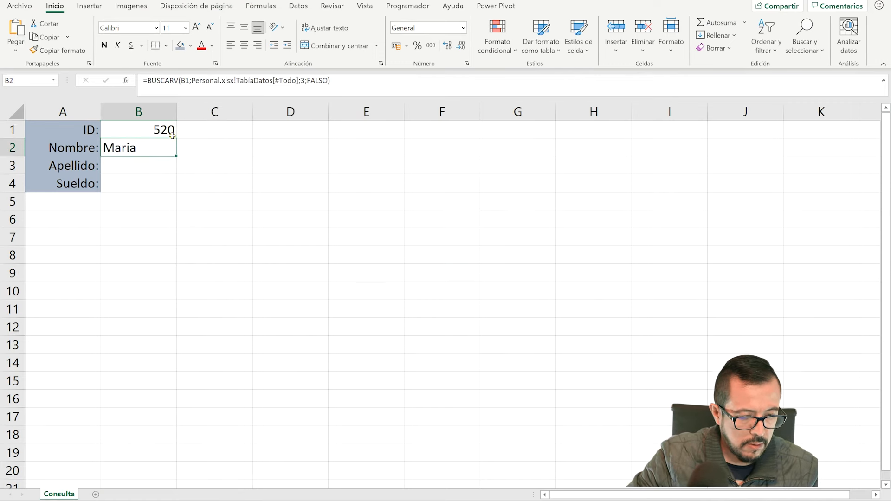
Make the lookup reference in the B2 formula absolute as $B$1 and fill the formula down to B4
{"action": "left_click", "coordinate": [147, 166]}
{"action": "left_click", "coordinate": [147, 148]}
{"action": "double_click", "coordinate": [147, 148]}
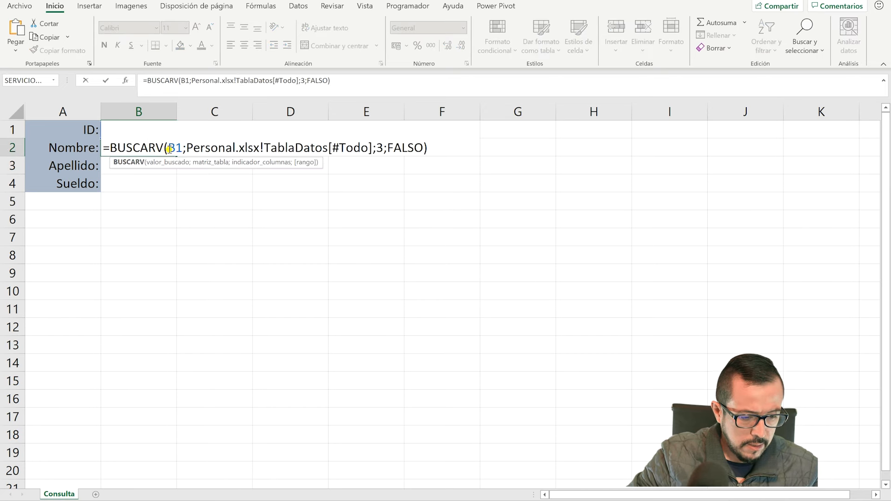
{"action": "left_click_drag", "start_coordinate": [183, 148], "coordinate": [170, 148]}
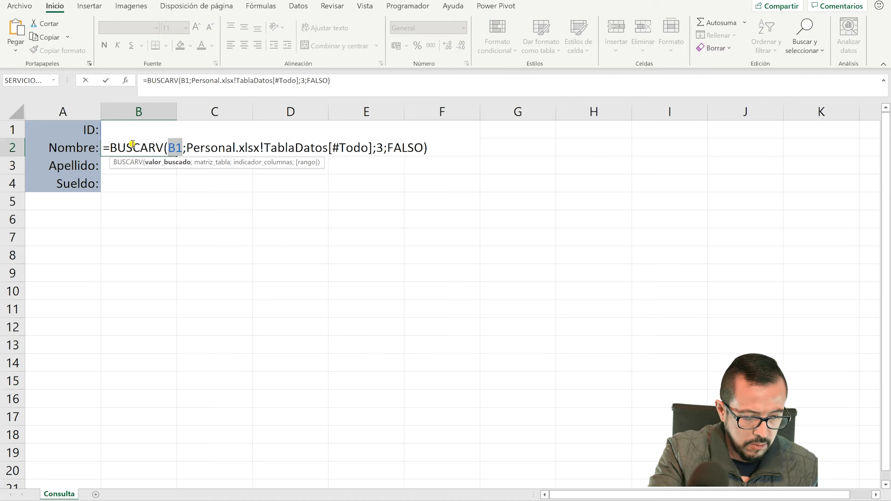
{"action": "key", "text": "F4"}
{"action": "key", "text": "Return"}
{"action": "left_click", "coordinate": [160, 151]}
{"action": "left_click_drag", "start_coordinate": [177, 157], "coordinate": [173, 191]}
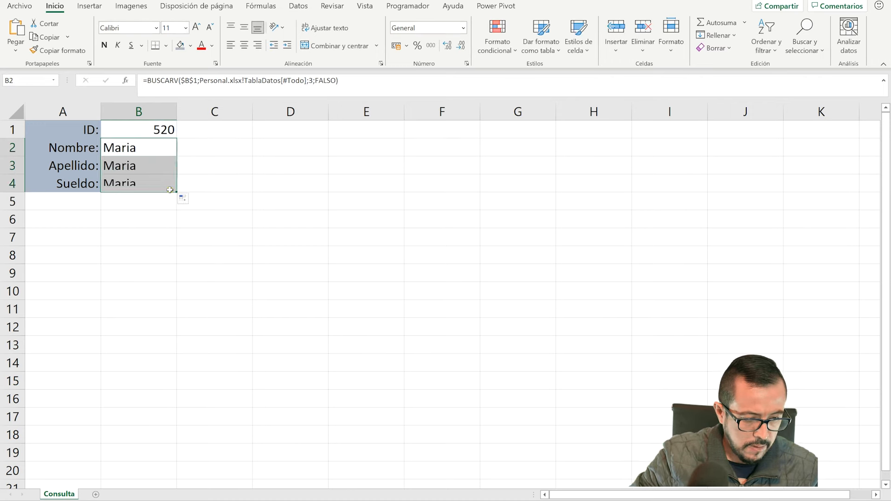
Set the column index of the Apellido formula in B3 to 2
{"action": "double_click", "coordinate": [148, 164]}
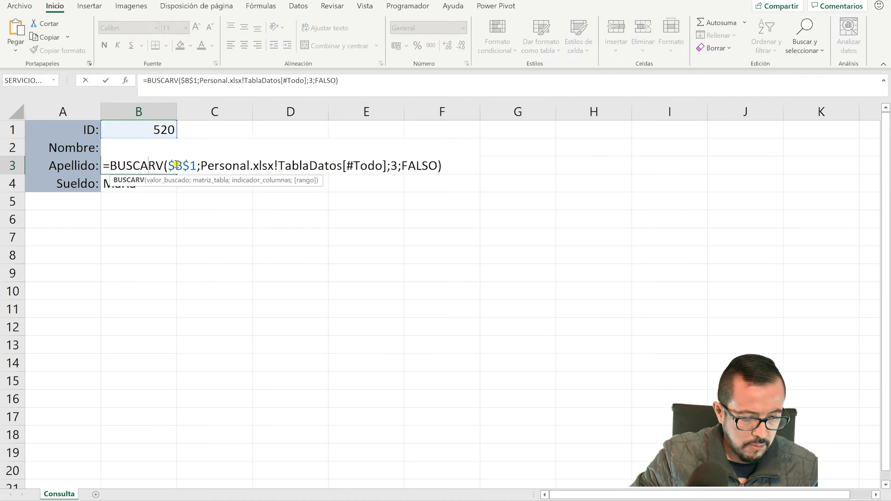
{"action": "double_click", "coordinate": [395, 165]}
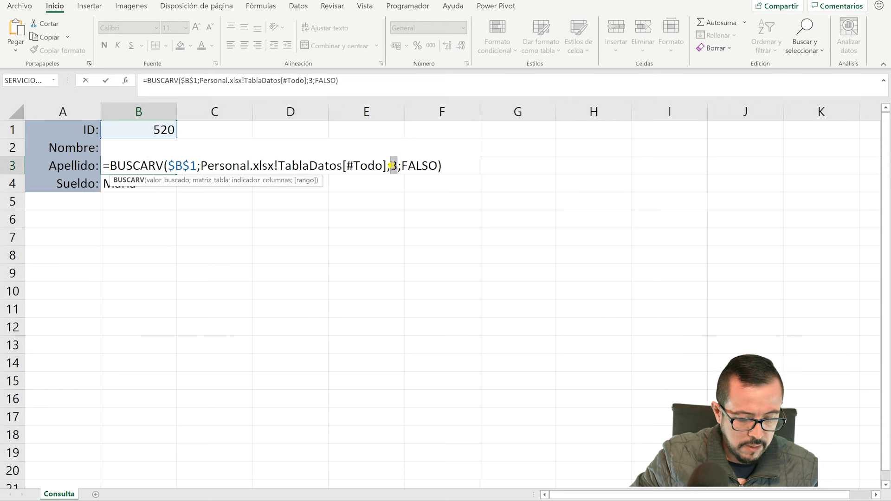
{"action": "type", "text": "2"}
{"action": "key", "text": "Return"}
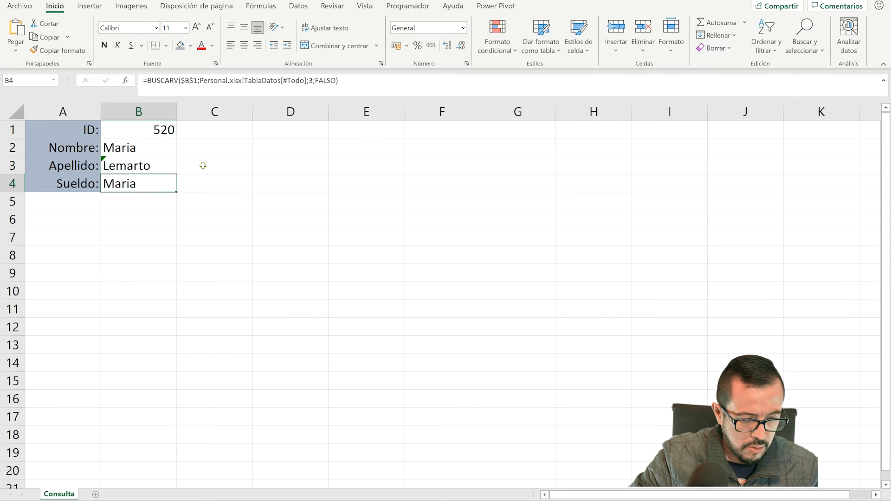
Set the column index of the Sueldo formula in B4 to 4
{"action": "double_click", "coordinate": [138, 186]}
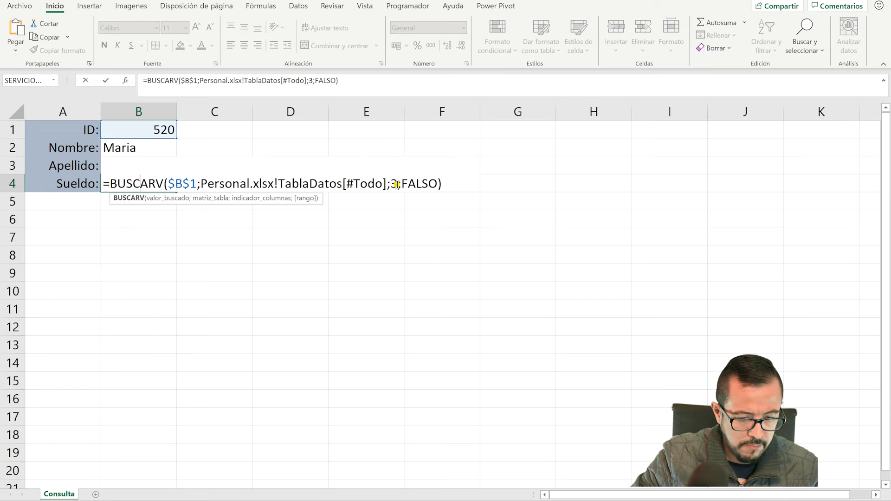
{"action": "double_click", "coordinate": [393, 184]}
{"action": "type", "text": "4"}
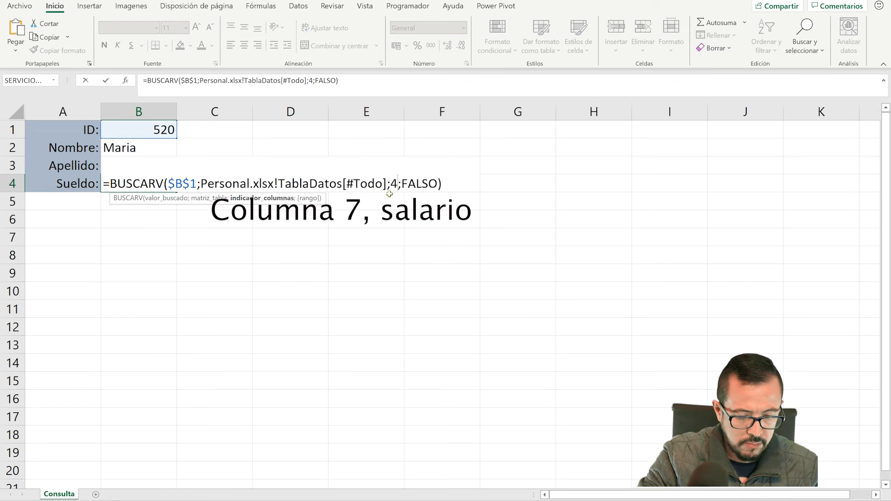
{"action": "key", "text": "Return"}
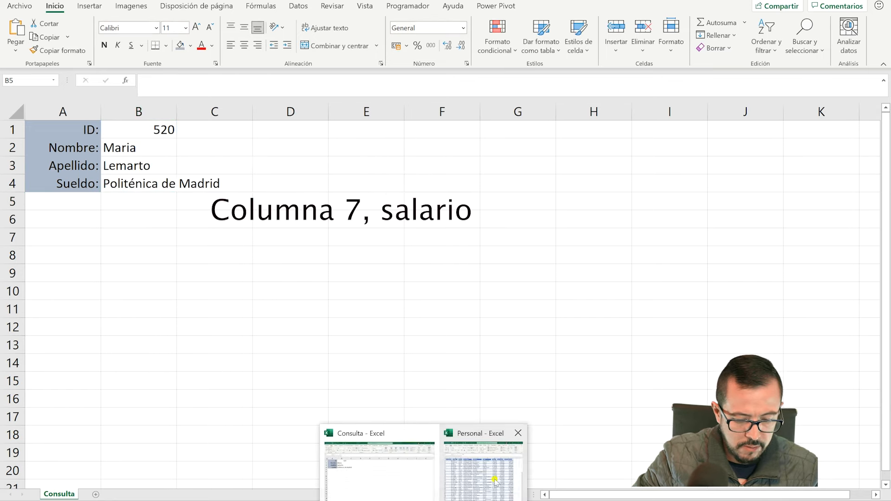
Switch to the Personal workbook and close it to return to Consulta
{"action": "left_click", "coordinate": [498, 475]}
{"action": "left_click", "coordinate": [874, 4]}
{"action": "left_click", "coordinate": [367, 236]}
Examine how the formula in B2 refers to the closed Personal workbook, leaving the formula as it is
{"action": "left_click", "coordinate": [123, 148]}
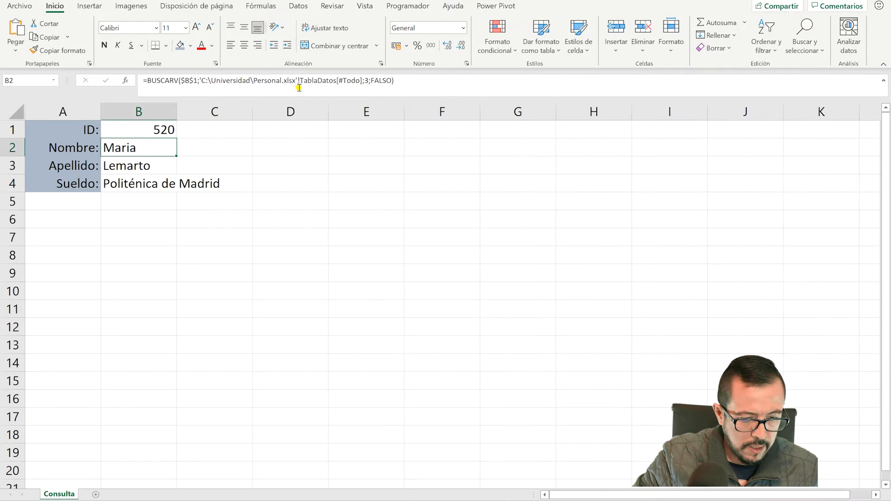
{"action": "double_click", "coordinate": [134, 150]}
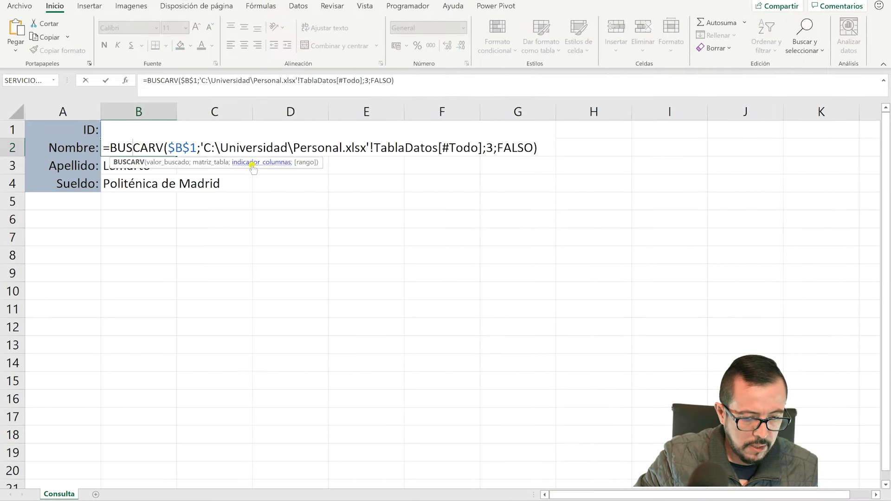
{"action": "left_click_drag", "start_coordinate": [200, 145], "coordinate": [501, 147]}
{"action": "key", "text": "Escape"}
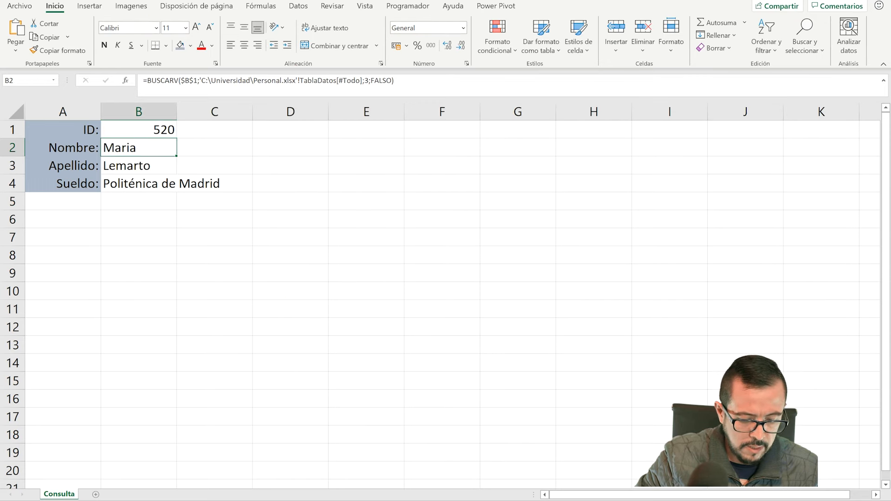
Reopen the Personal workbook and arrange its Datos sheet next to the Consulta form for comparison
{"action": "key", "text": "alt+Tab"}
{"action": "double_click", "coordinate": [319, 169]}
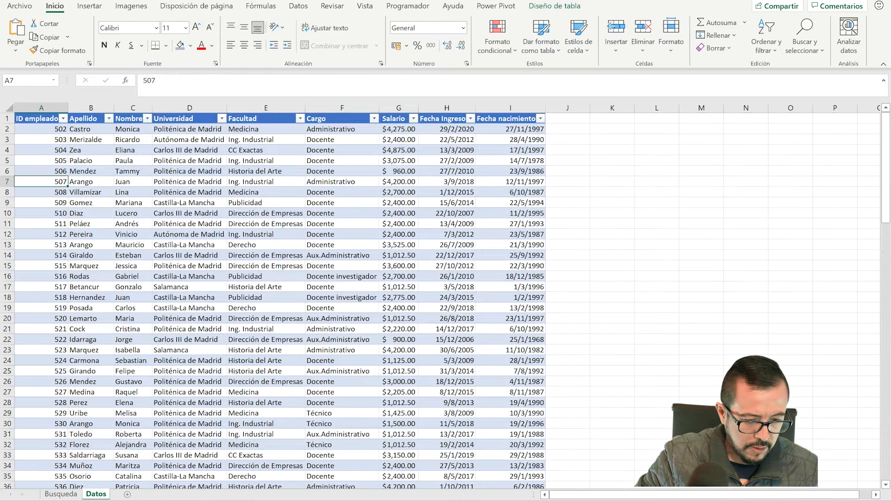
{"action": "left_click", "coordinate": [398, 266]}
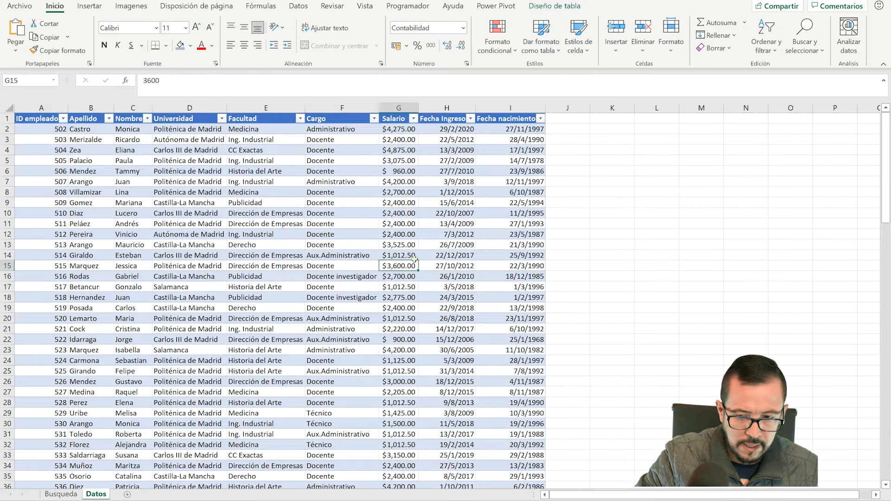
{"action": "left_click", "coordinate": [857, 0]}
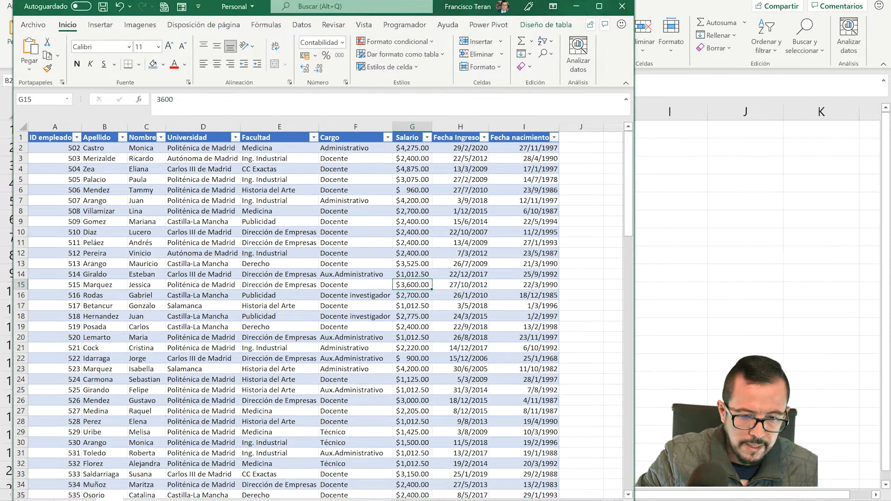
{"action": "left_click_drag", "start_coordinate": [442, 3], "coordinate": [695, 3]}
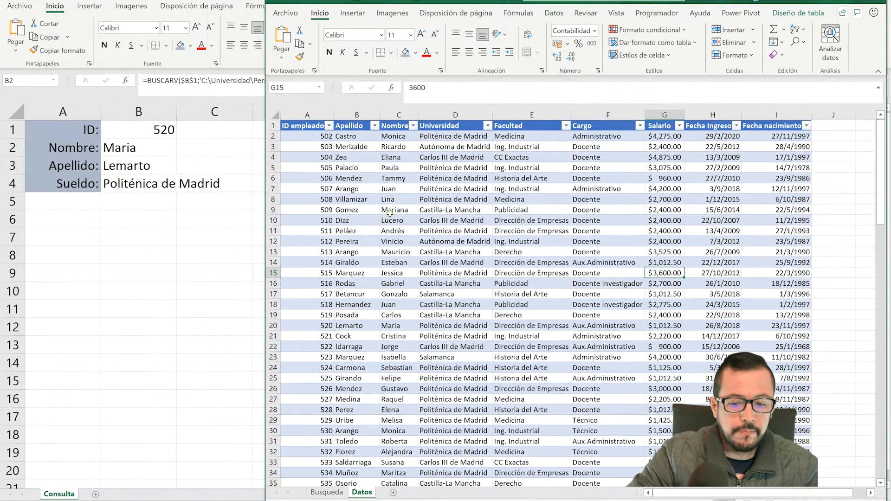
Enter a different employee ID in B1 of the Consulta form and autofit the width of column B
{"action": "left_click", "coordinate": [167, 148]}
{"action": "left_click", "coordinate": [145, 133]}
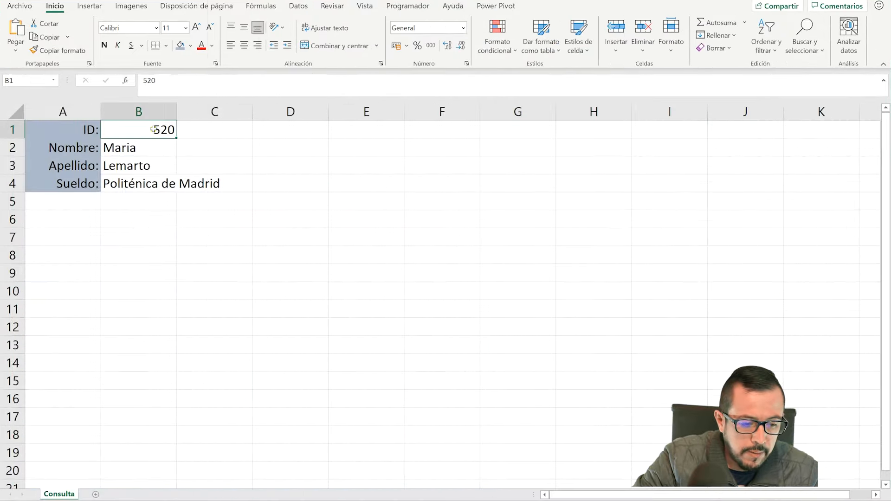
{"action": "type", "text": "510"}
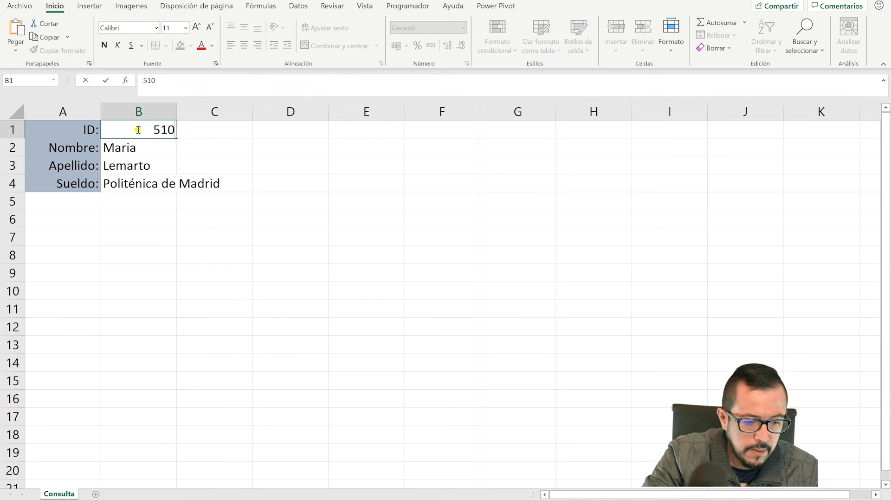
{"action": "key", "text": "Return"}
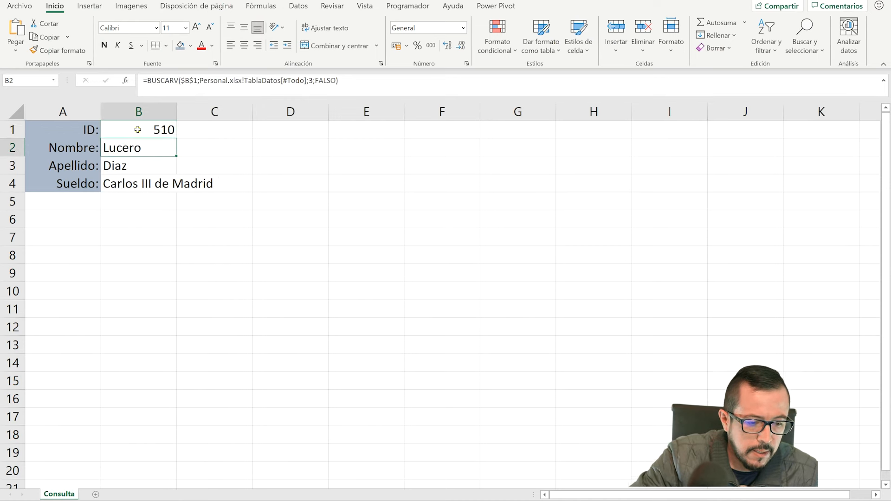
{"action": "double_click", "coordinate": [177, 106]}
{"action": "left_click", "coordinate": [156, 190]}
Replace the employee ID in B1 with another one to test the lookup formulas
{"action": "left_click", "coordinate": [197, 133]}
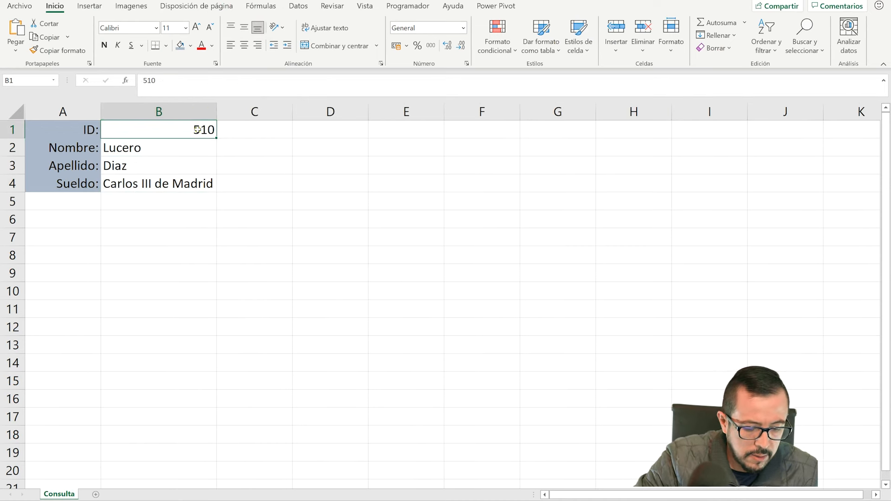
{"action": "type", "text": "550"}
{"action": "key", "text": "Return"}
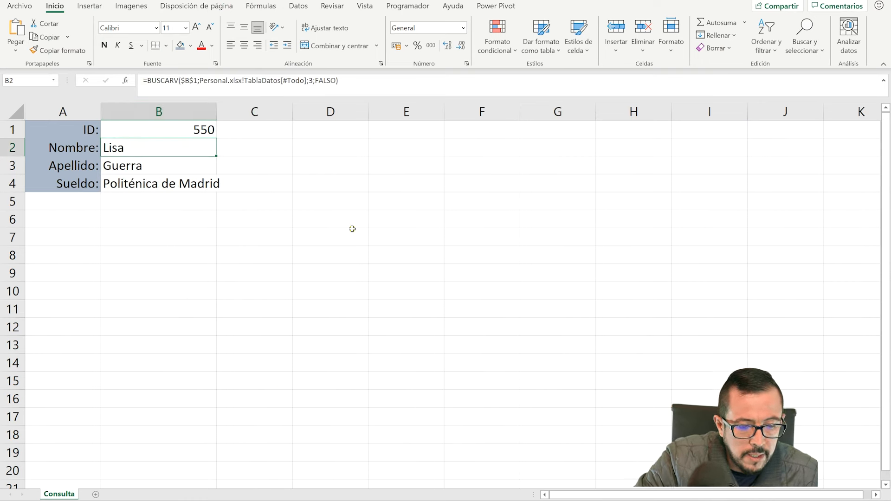
View the open Personal workbook beside the form and examine how B2 refers to TablaDatos, leaving the formula as it is
{"action": "left_click", "coordinate": [425, 500]}
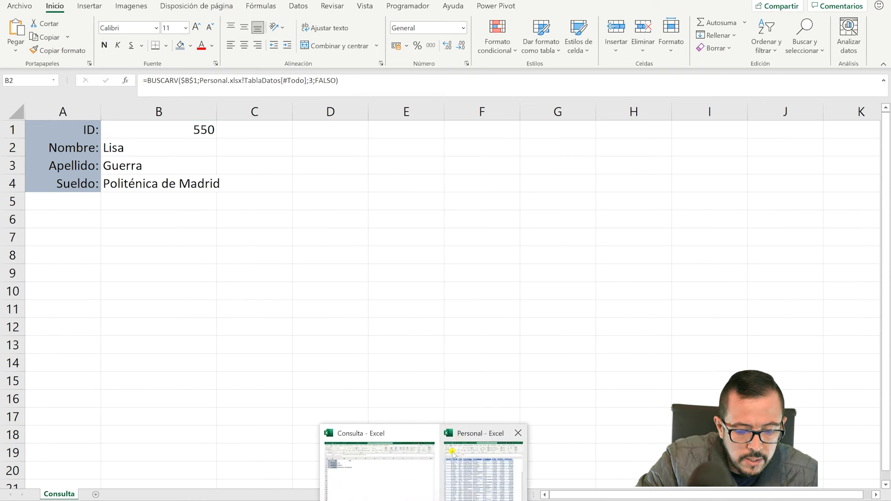
{"action": "left_click", "coordinate": [471, 456]}
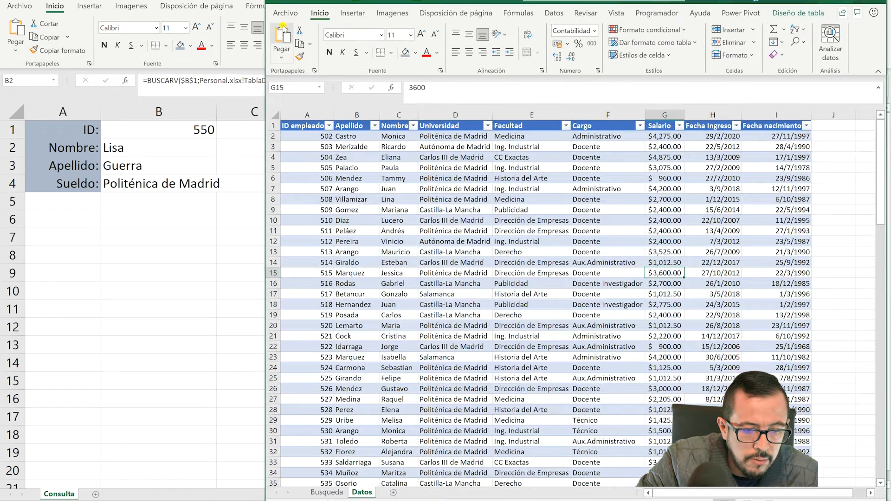
{"action": "left_click", "coordinate": [136, 161]}
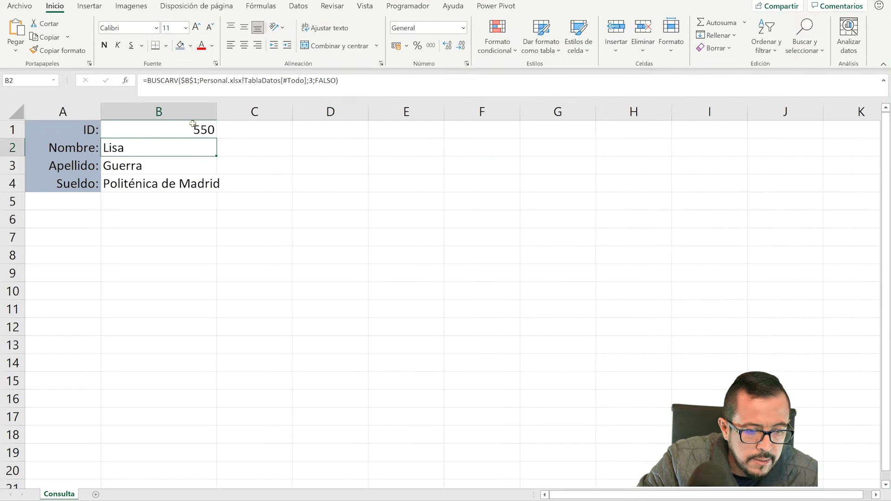
{"action": "left_click_drag", "start_coordinate": [200, 82], "coordinate": [302, 83]}
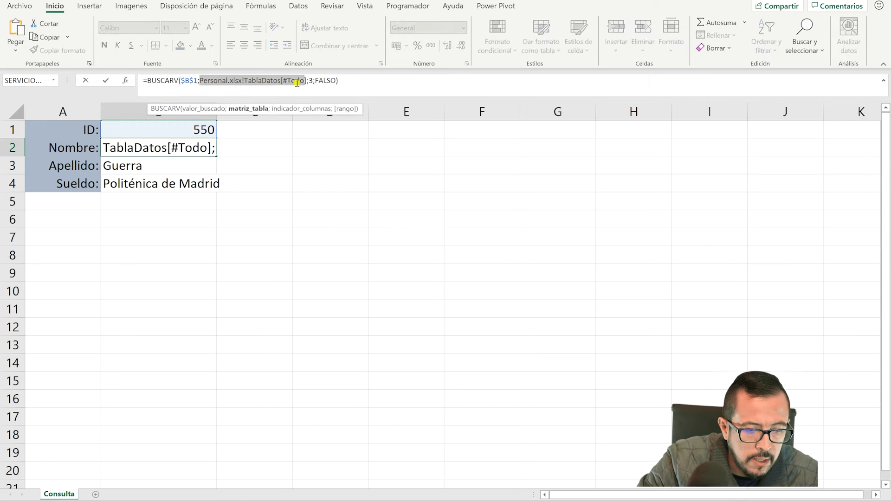
{"action": "left_click", "coordinate": [205, 82]}
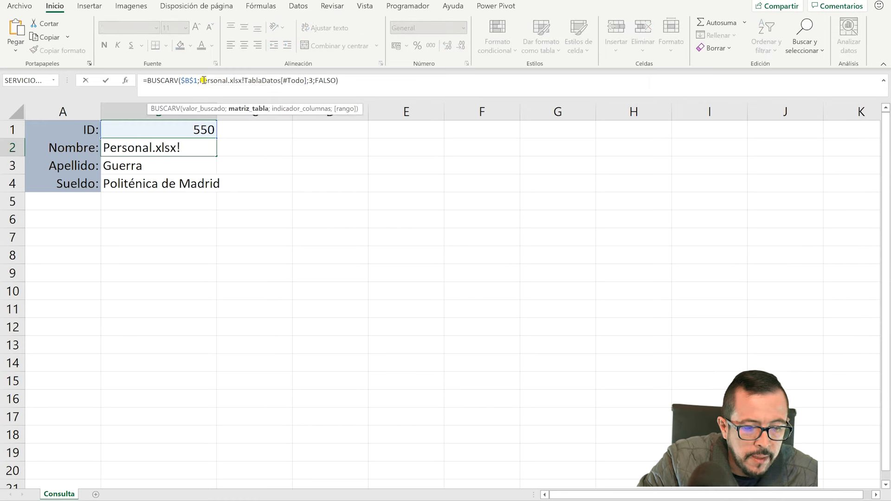
{"action": "key", "text": "Escape"}
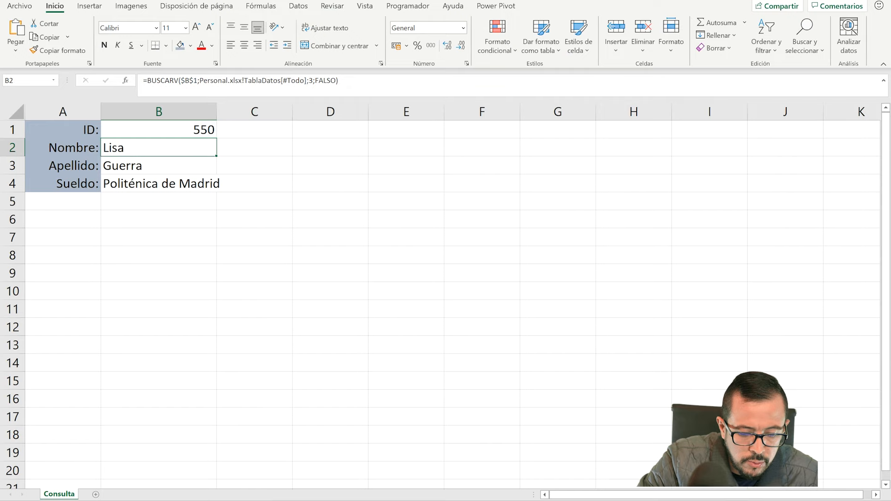
Close the Personal workbook and examine the file path inside the B2 formula
{"action": "left_click", "coordinate": [482, 460]}
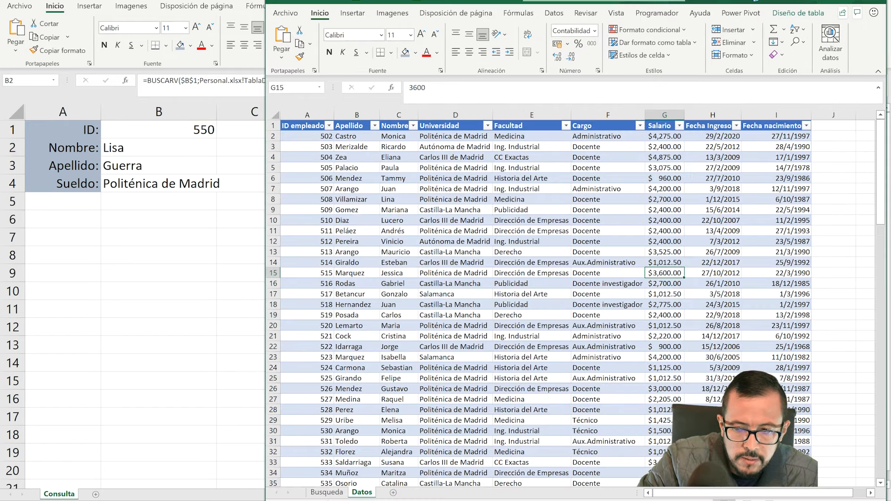
{"action": "left_click", "coordinate": [875, 2]}
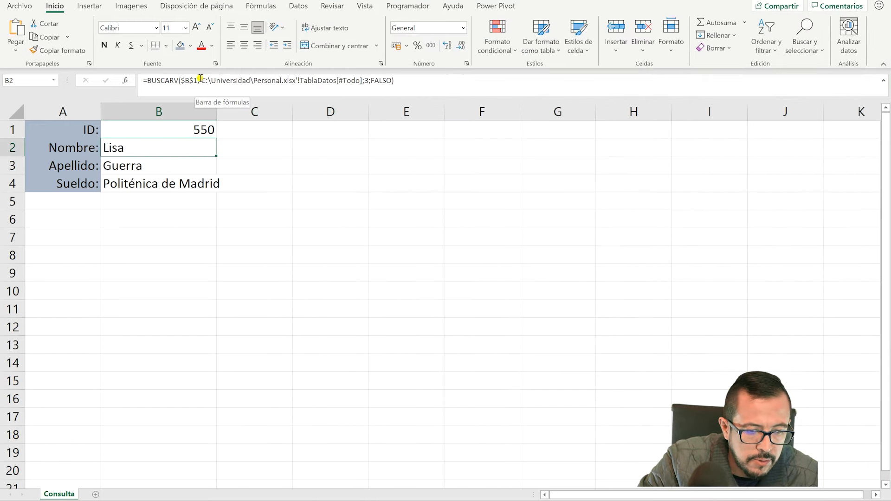
{"action": "left_click_drag", "start_coordinate": [200, 81], "coordinate": [268, 82]}
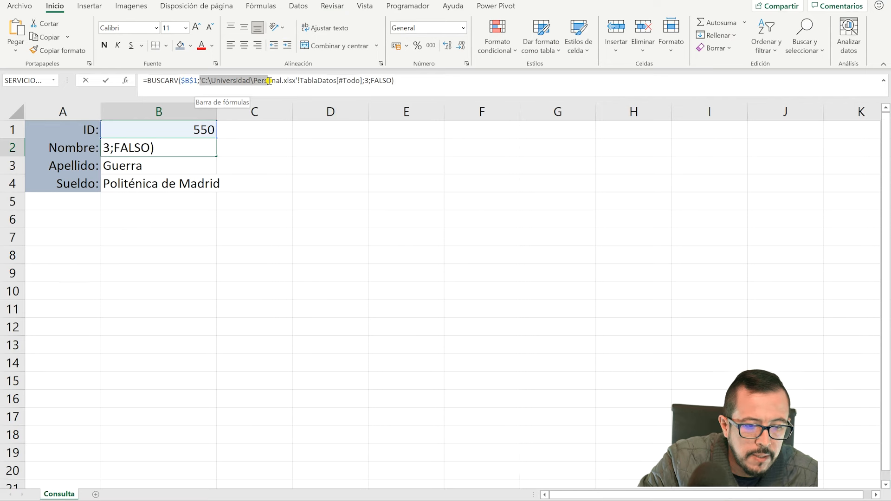
{"action": "left_click", "coordinate": [300, 81]}
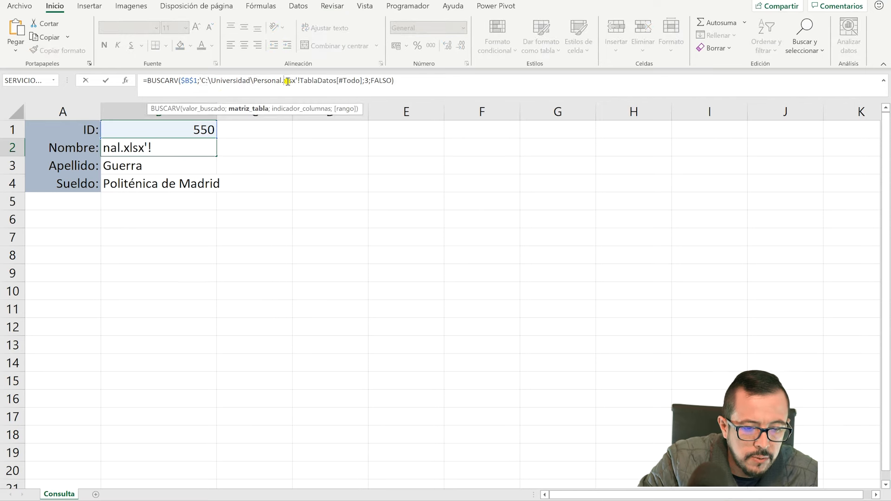
Check the Universidad folder holding the Consulta and Personal files, and cancel the pending edit of the B2 formula
{"action": "left_click", "coordinate": [383, 500]}
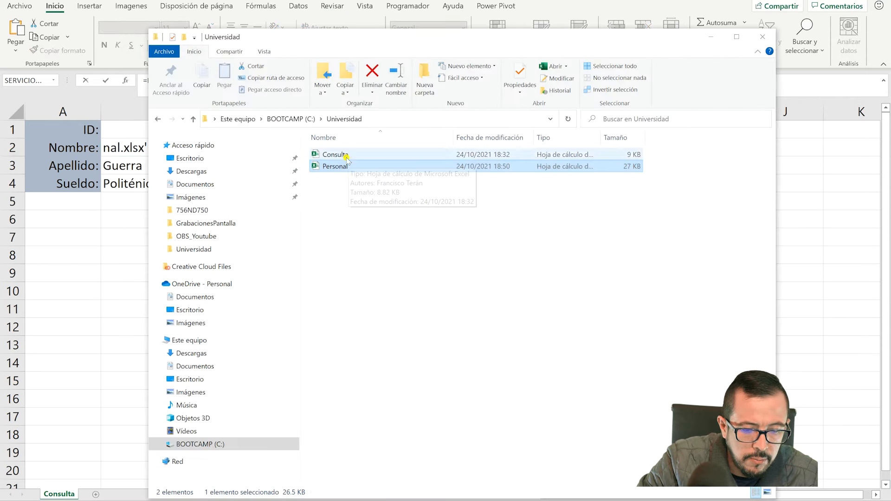
{"action": "key", "text": "alt+Tab"}
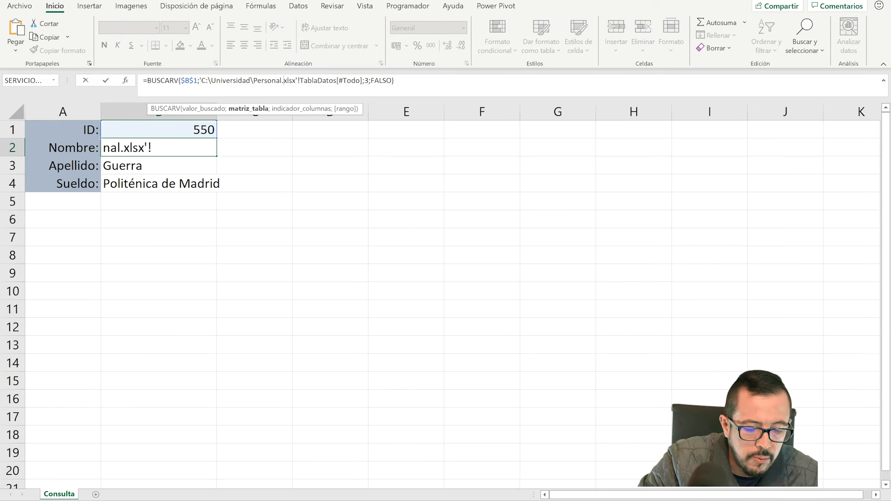
{"action": "left_click", "coordinate": [320, 500]}
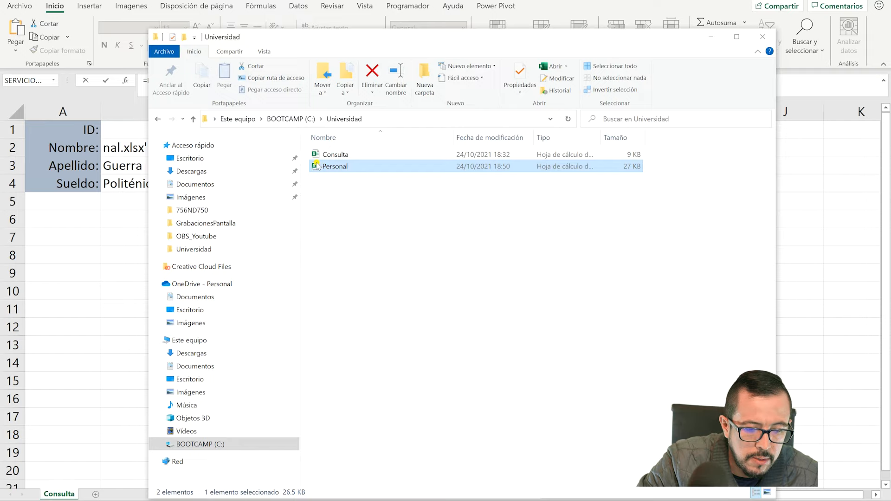
{"action": "key", "text": "alt+Tab"}
{"action": "left_click", "coordinate": [355, 197]}
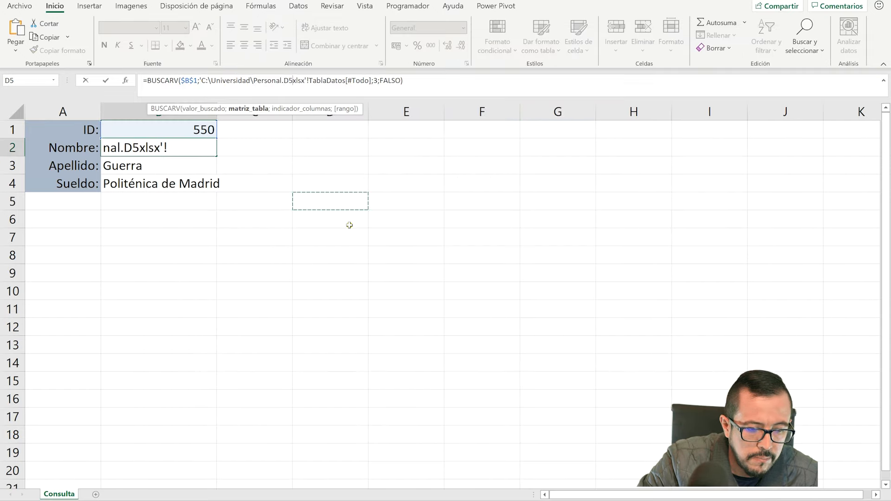
{"action": "key", "text": "Escape"}
Reopen the Personal workbook in a smaller window that uncovers the form, and return to Consulta to check the B2 reference
{"action": "key", "text": "alt+Tab"}
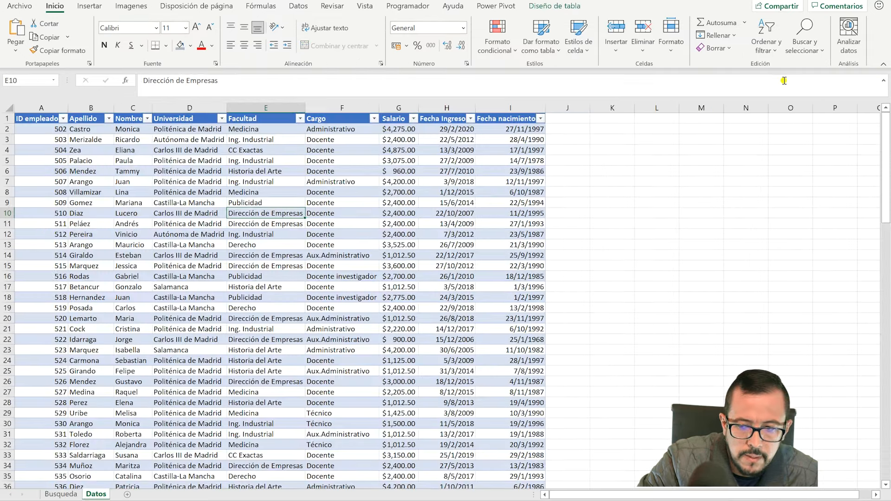
{"action": "left_click", "coordinate": [854, 0]}
{"action": "left_click_drag", "start_coordinate": [209, 7], "coordinate": [514, 38]}
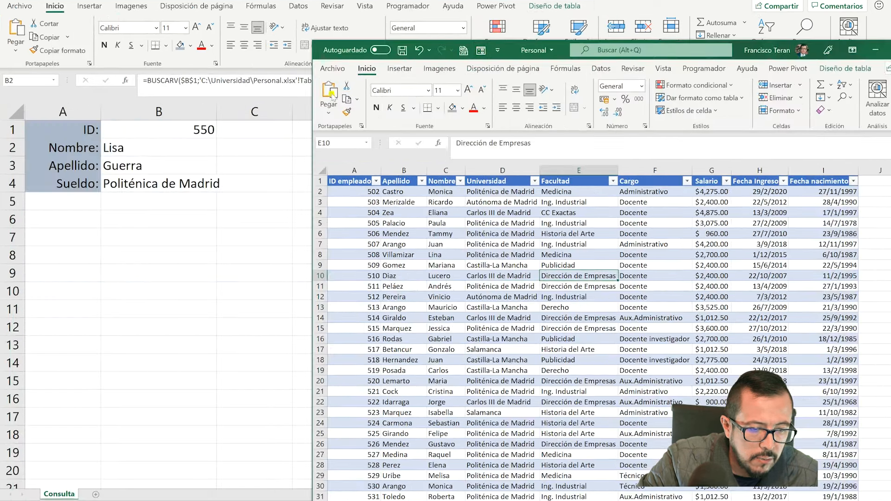
{"action": "left_click", "coordinate": [192, 148]}
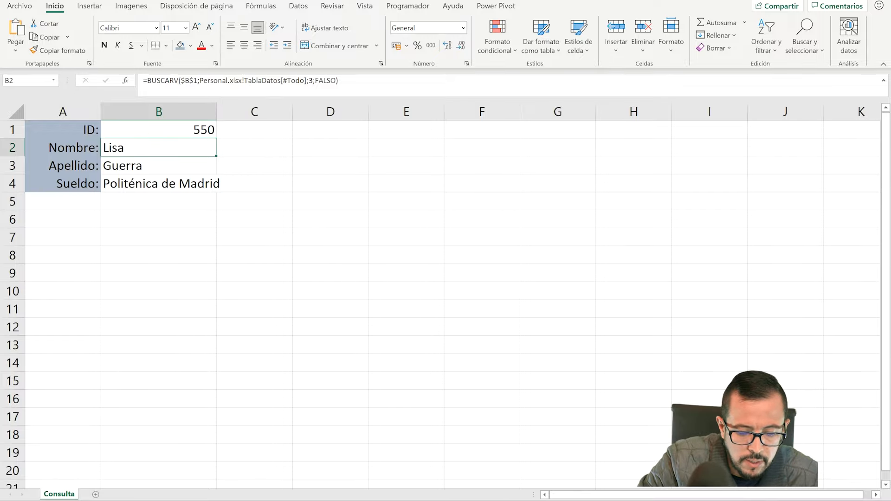
Move the Personal window so its Datos sheet sits beside the Consulta form
{"action": "key", "text": "alt+Tab"}
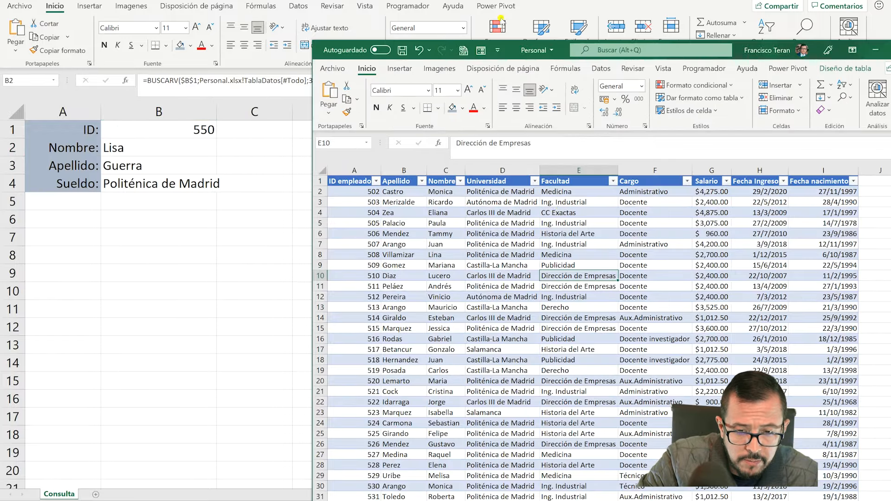
{"action": "left_click_drag", "start_coordinate": [509, 45], "coordinate": [459, 0]}
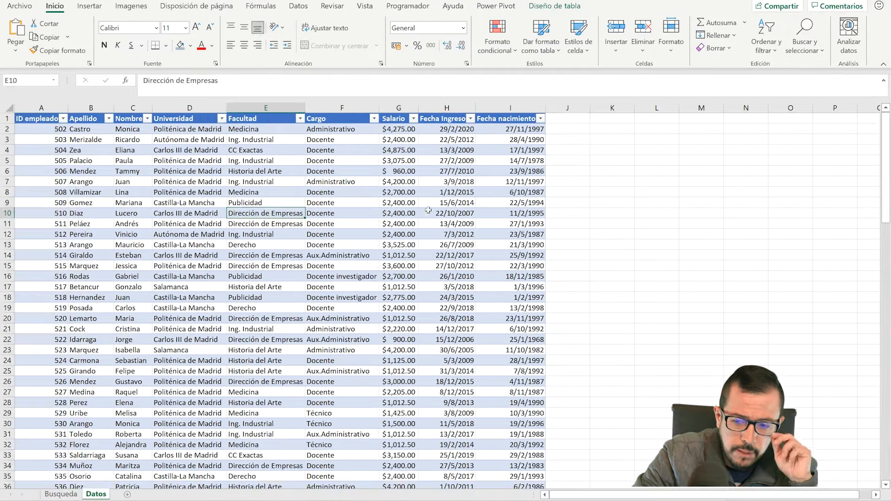
{"action": "left_click", "coordinate": [852, 0]}
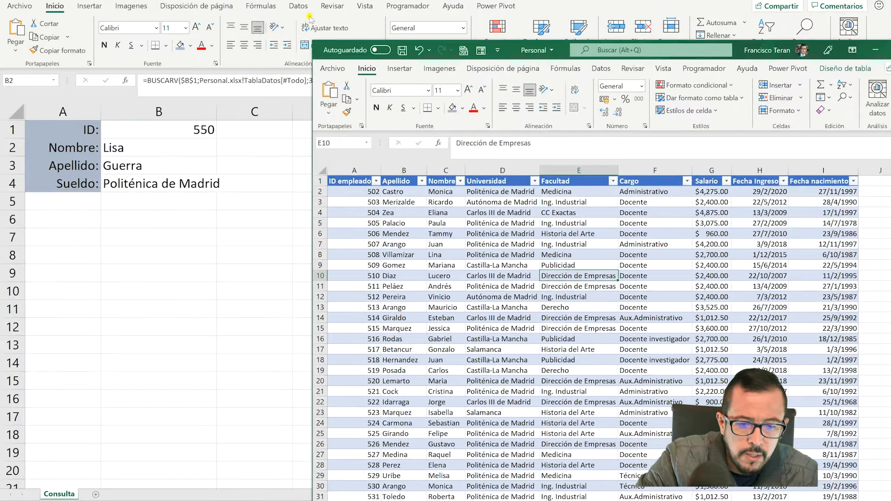
{"action": "left_click_drag", "start_coordinate": [509, 52], "coordinate": [463, 0]}
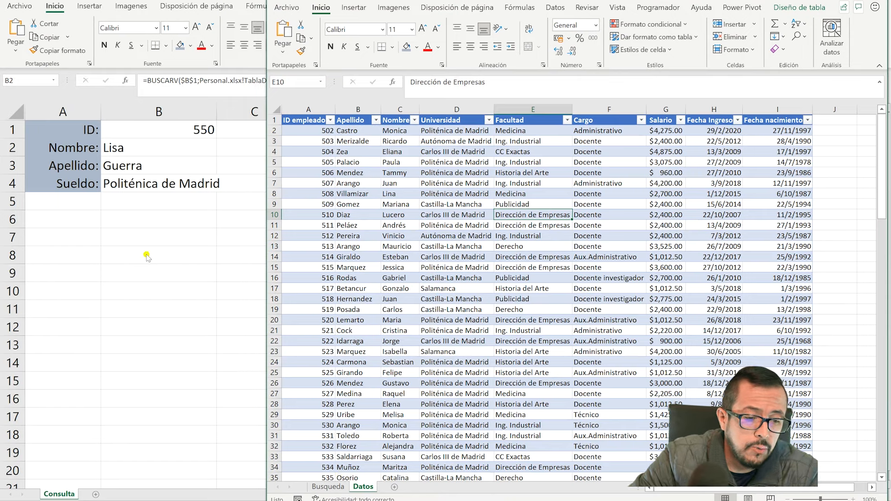
In Consulta, copy the BUSCARV expression from the Apellido formula in B3 without its equals sign
{"action": "left_click", "coordinate": [168, 177]}
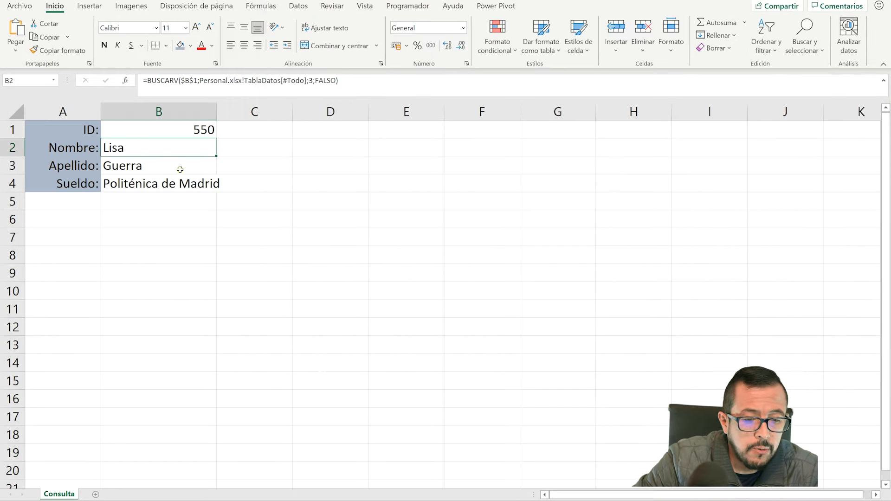
{"action": "left_click", "coordinate": [180, 170]}
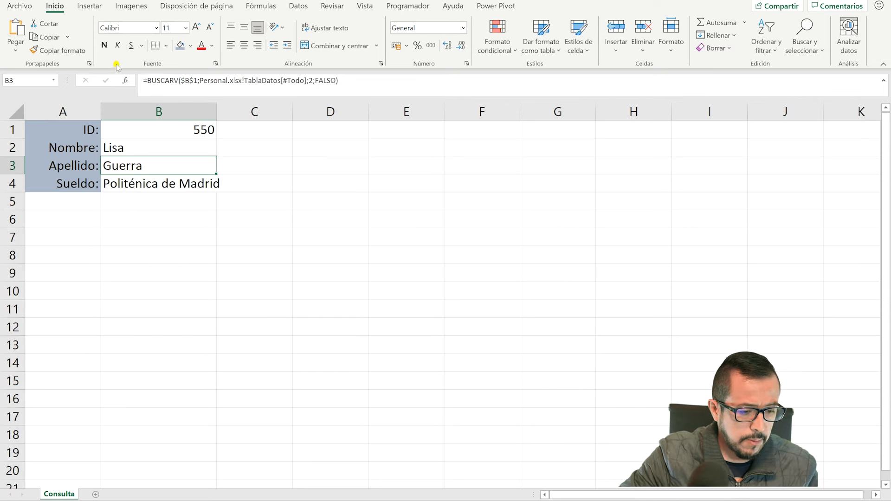
{"action": "double_click", "coordinate": [155, 167]}
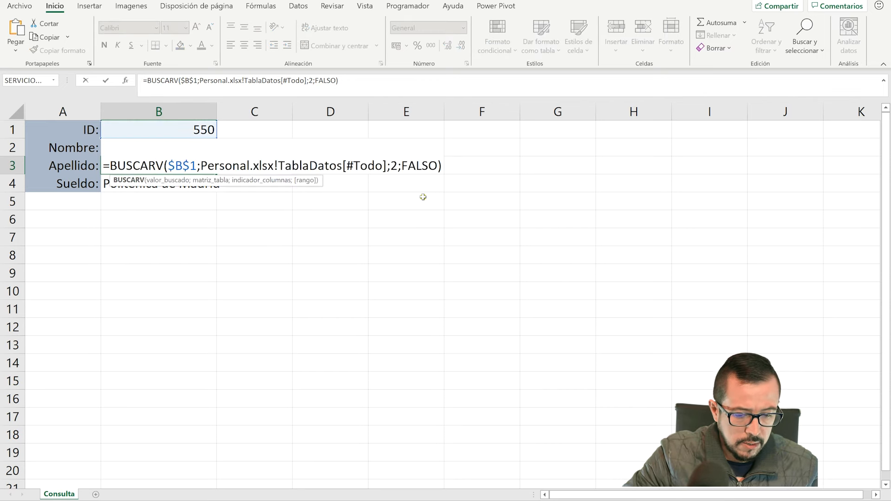
{"action": "left_click", "coordinate": [448, 163]}
{"action": "left_click", "coordinate": [114, 165]}
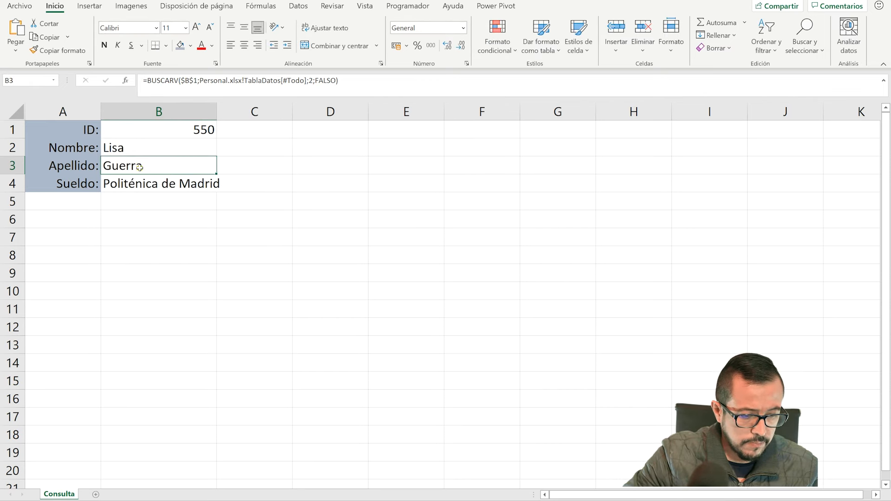
{"action": "double_click", "coordinate": [114, 165]}
{"action": "left_click_drag", "start_coordinate": [114, 166], "coordinate": [444, 162]}
{"action": "key", "text": "ctrl+c"}
{"action": "key", "text": "Escape"}
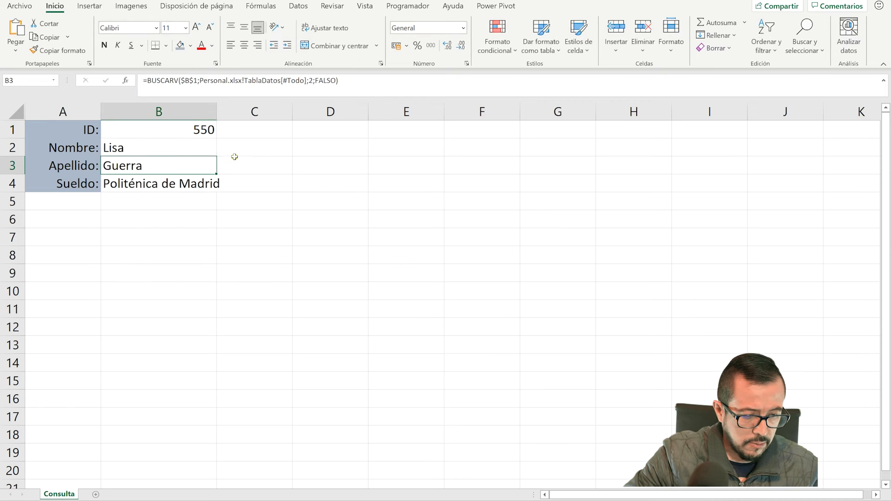
Extend the Nombre formula in B2 with &" "& and the copied Apellido BUSCARV expression to join first name and surname
{"action": "double_click", "coordinate": [145, 146]}
{"action": "left_click", "coordinate": [441, 147]}
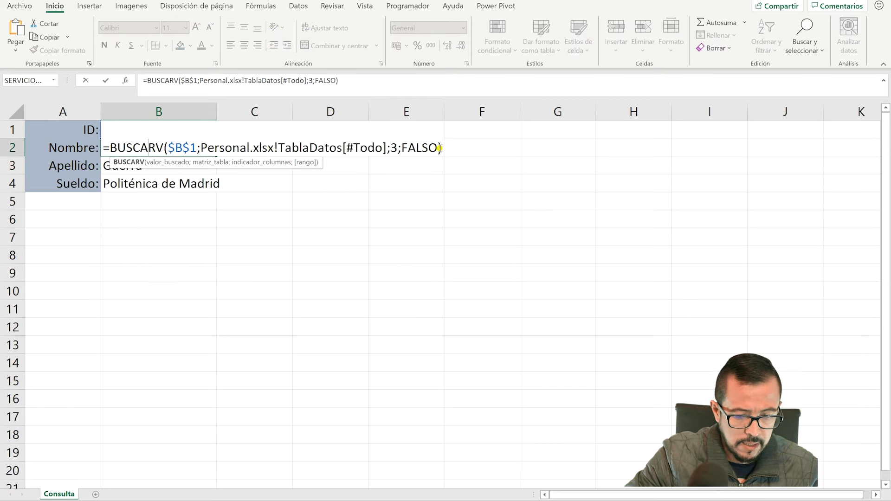
{"action": "key", "text": "Right"}
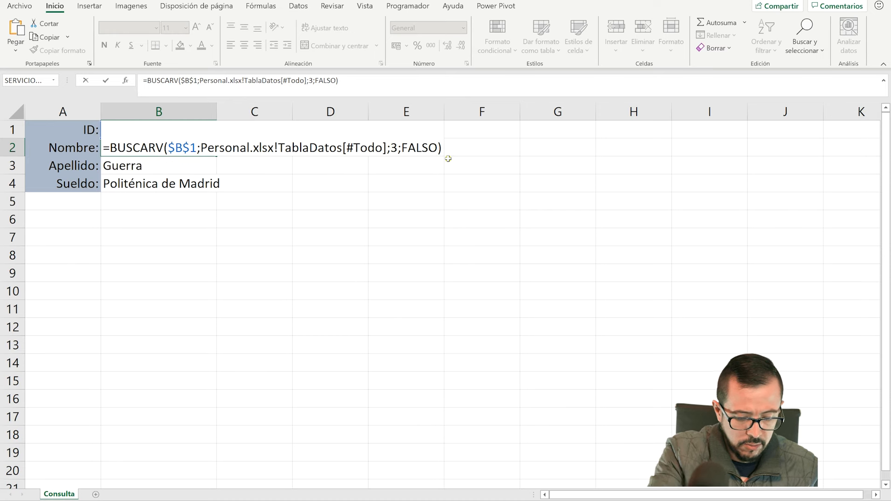
{"action": "type", "text": "&"}
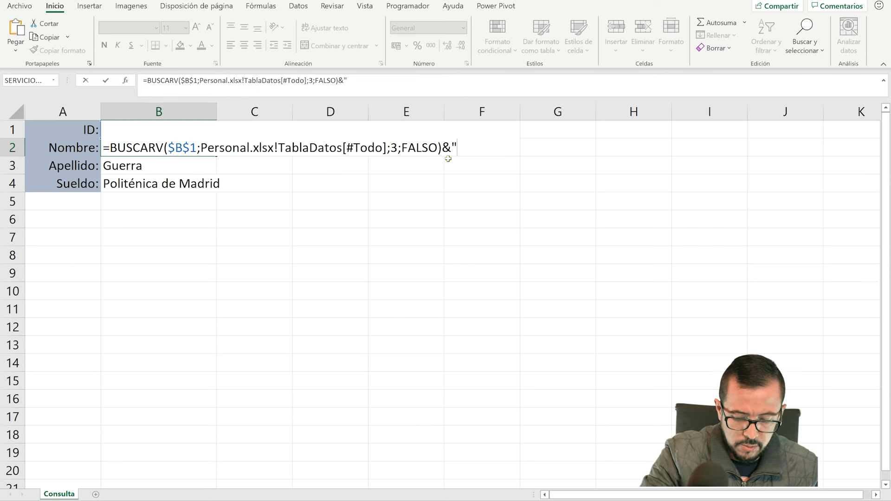
{"action": "type", "text": "\" \"$"}
{"action": "key", "text": "BackSpace"}
{"action": "type", "text": "&"}
{"action": "key", "text": "ctrl+v"}
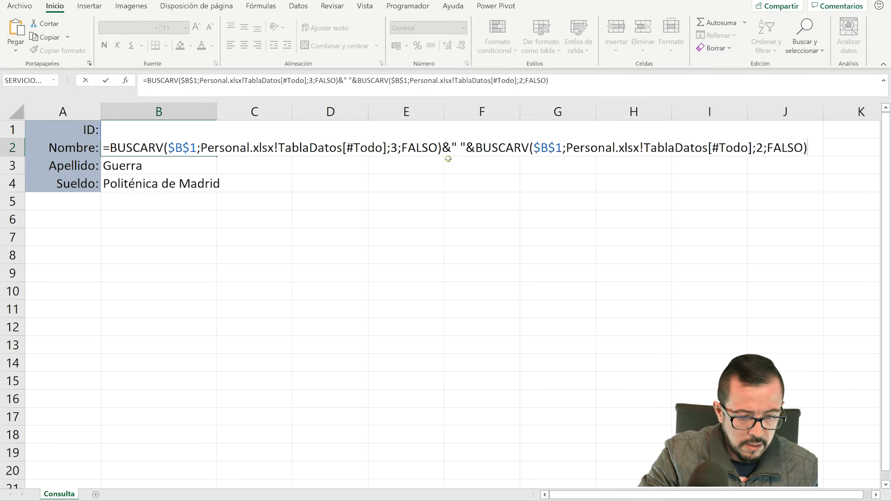
{"action": "key", "text": "Return"}
Delete the Apellido row from the form and check the formulas in B3 and B2
{"action": "left_click", "coordinate": [17, 158]}
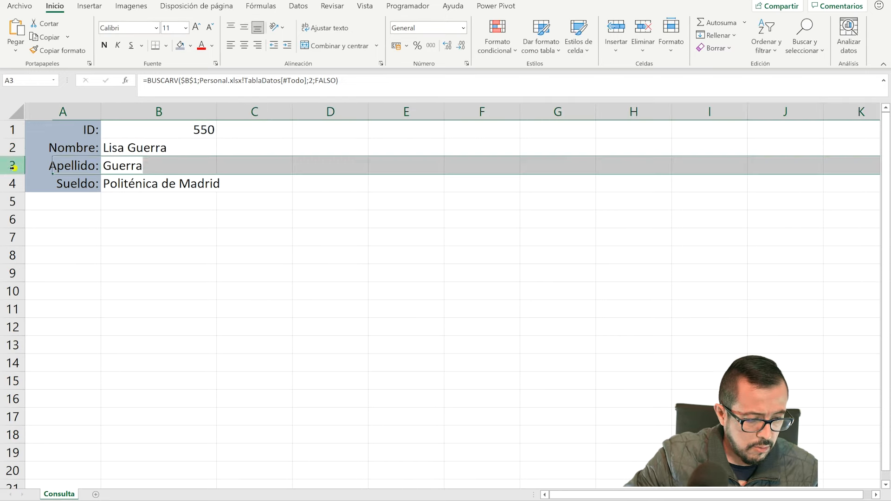
{"action": "right_click", "coordinate": [18, 162]}
{"action": "left_click", "coordinate": [46, 262]}
{"action": "left_click", "coordinate": [158, 172]}
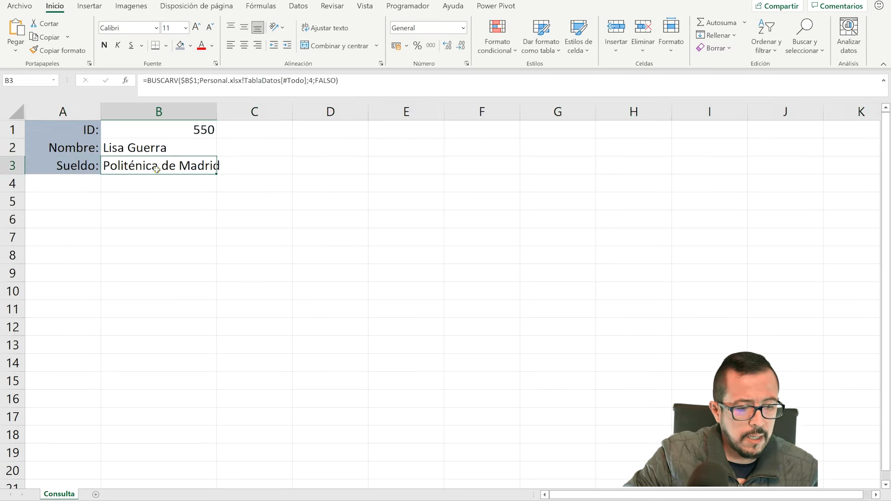
{"action": "left_click", "coordinate": [180, 148]}
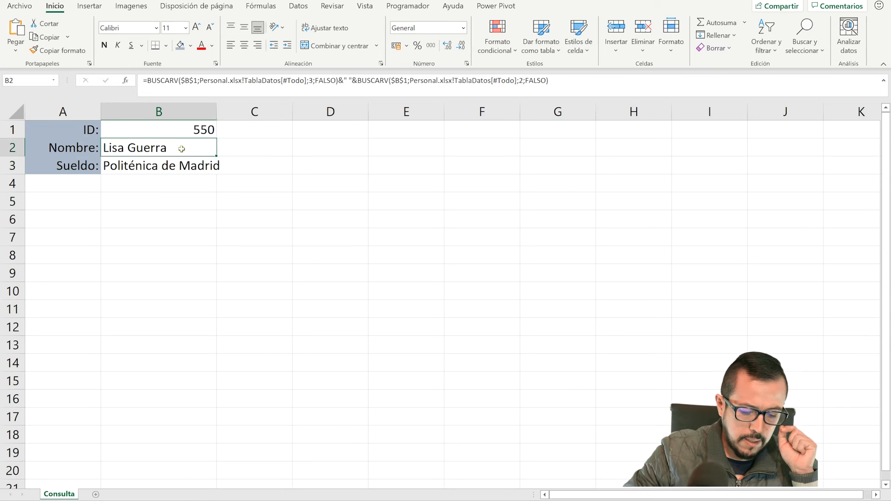
Enter a new employee ID in B1 to test the combined name, and widen column B slightly
{"action": "left_click", "coordinate": [193, 130]}
{"action": "type", "text": "600"}
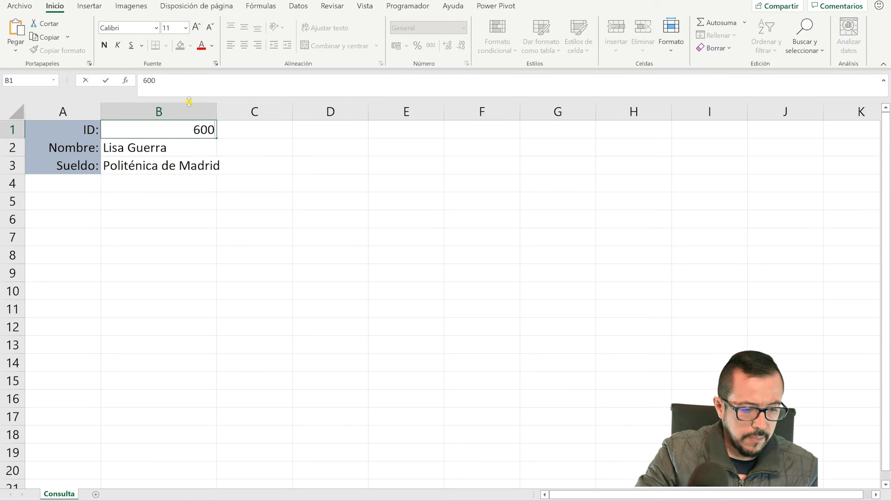
{"action": "key", "text": "Return"}
{"action": "left_click_drag", "start_coordinate": [219, 107], "coordinate": [241, 107]}
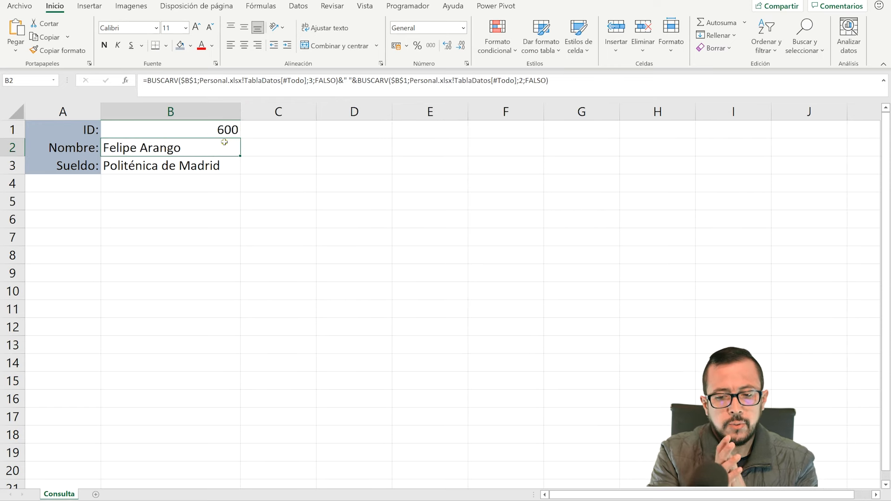